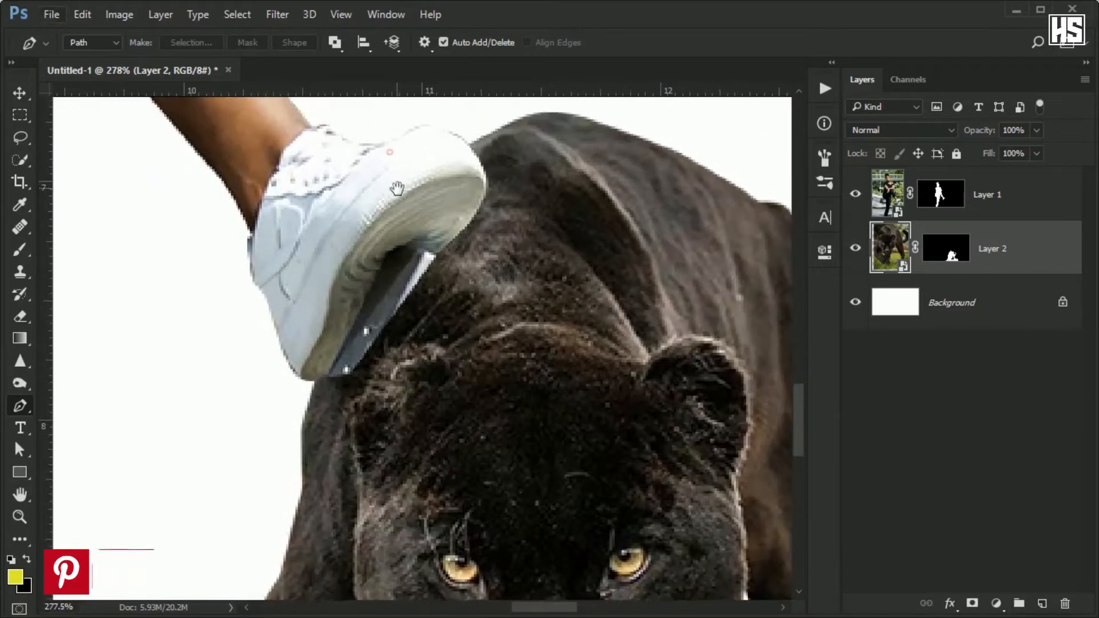
# Paint black on Layer 1's mask with a 10 px brush to hide the dark strip beneath the raised shoe.
pyautogui.press('b')
pyautogui.click(941, 194)
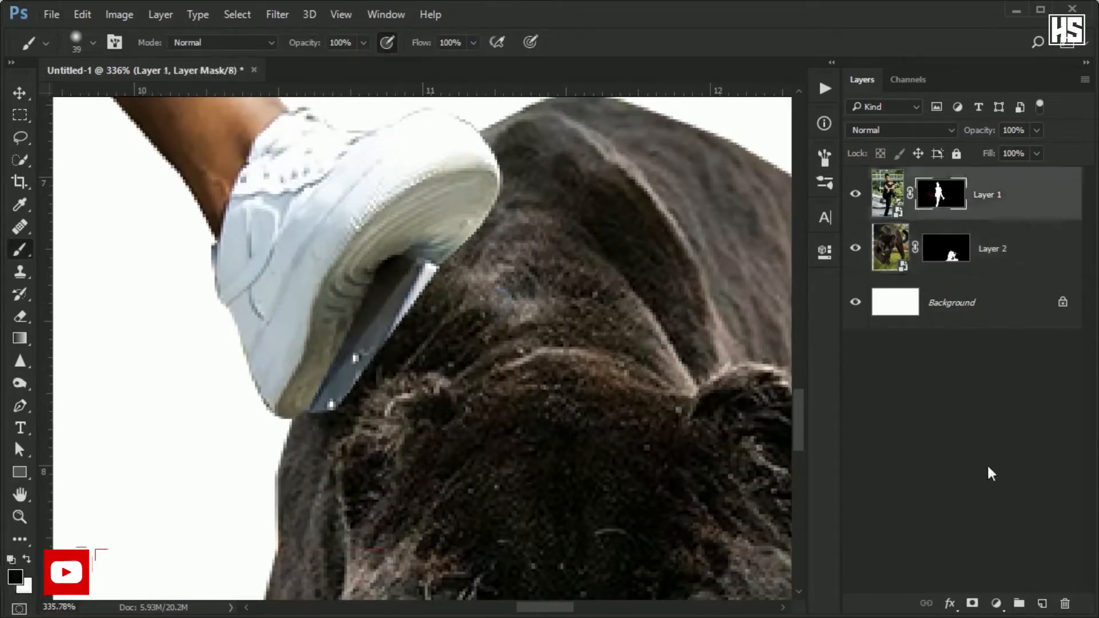
pyautogui.keyDown('alt'); pyautogui.rightClick(441, 333); pyautogui.keyUp('alt')
pyautogui.moveTo(430, 269); pyautogui.dragTo(354, 386)
pyautogui.moveTo(354, 386); pyautogui.dragTo(389, 306)
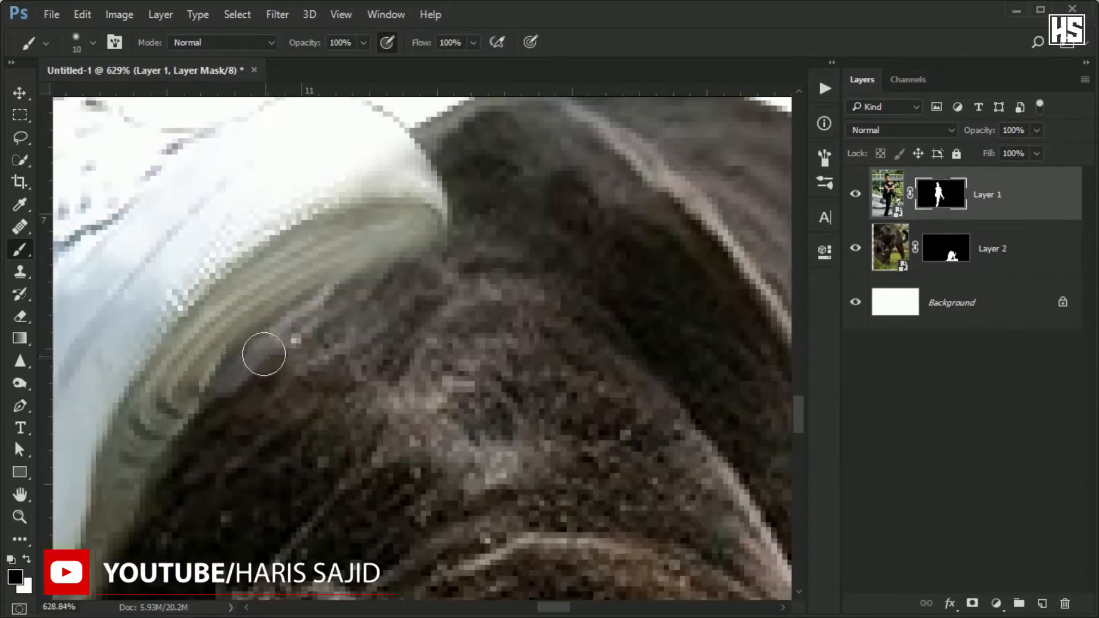
# Refine the shoe sole's lower edge on Layer 1's mask, hiding leftover background in black and restoring the sole in white.
pyautogui.moveTo(355, 259); pyautogui.dragTo(454, 238)
pyautogui.press('x')
pyautogui.moveTo(283, 334); pyautogui.dragTo(334, 301)
pyautogui.moveTo(418, 232)
pyautogui.mouseDown()
pyautogui.moveTo(335, 318)
pyautogui.moveTo(426, 244)
pyautogui.mouseUp()
pyautogui.press('x')
pyautogui.scroll(-4, 407, 356)
pyautogui.scroll(2, 413, 349)
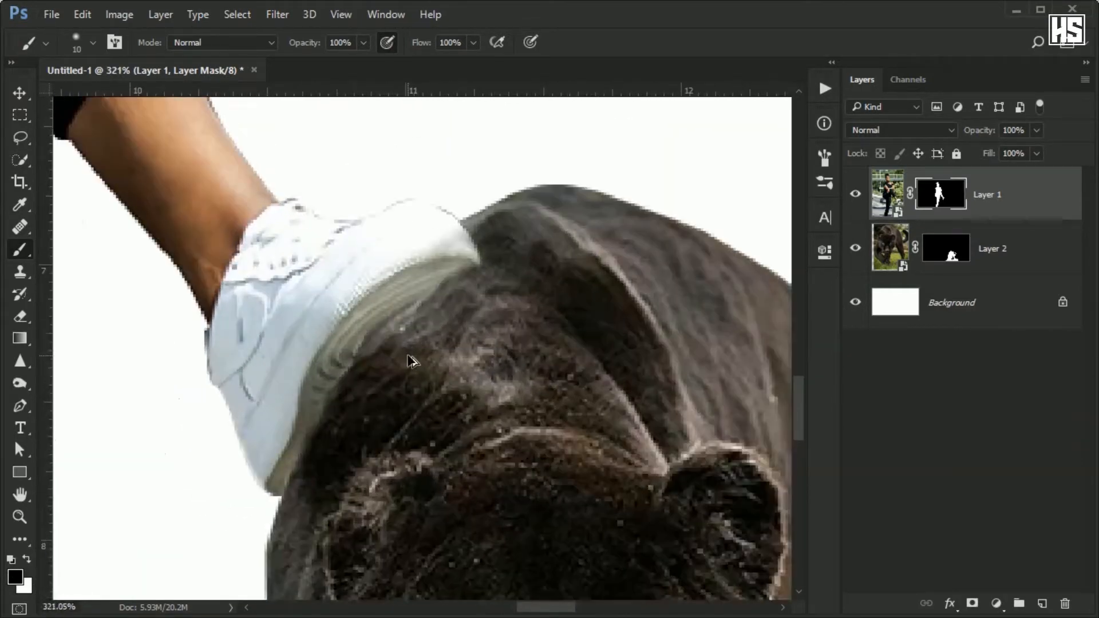
pyautogui.scroll(-5, 416, 344)
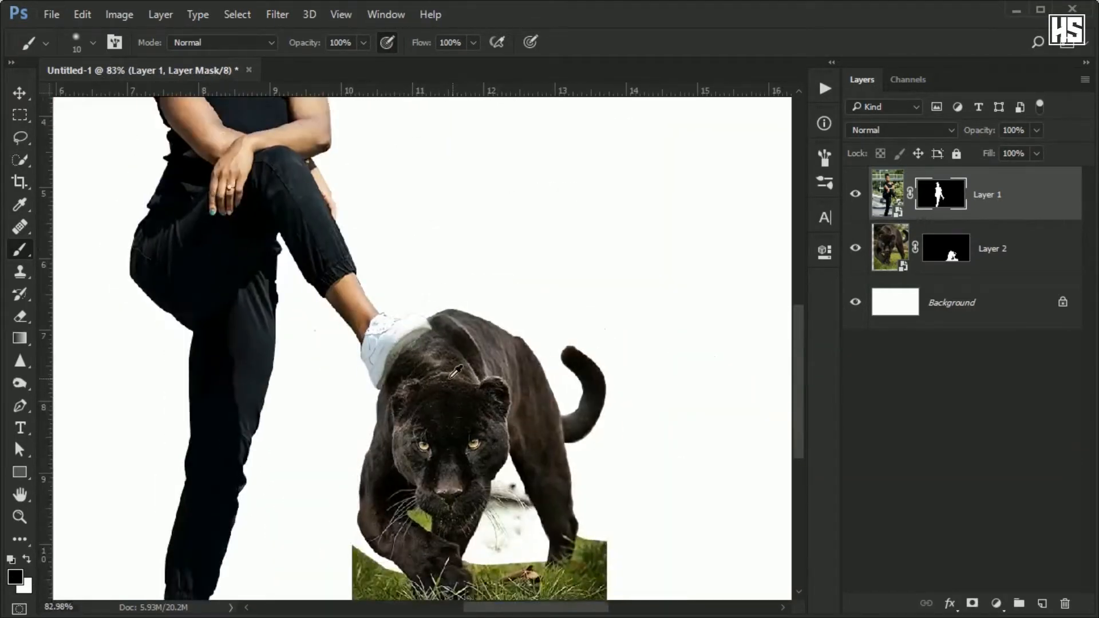
pyautogui.scroll(-2, 457, 371)
pyautogui.scroll(1, 459, 386)
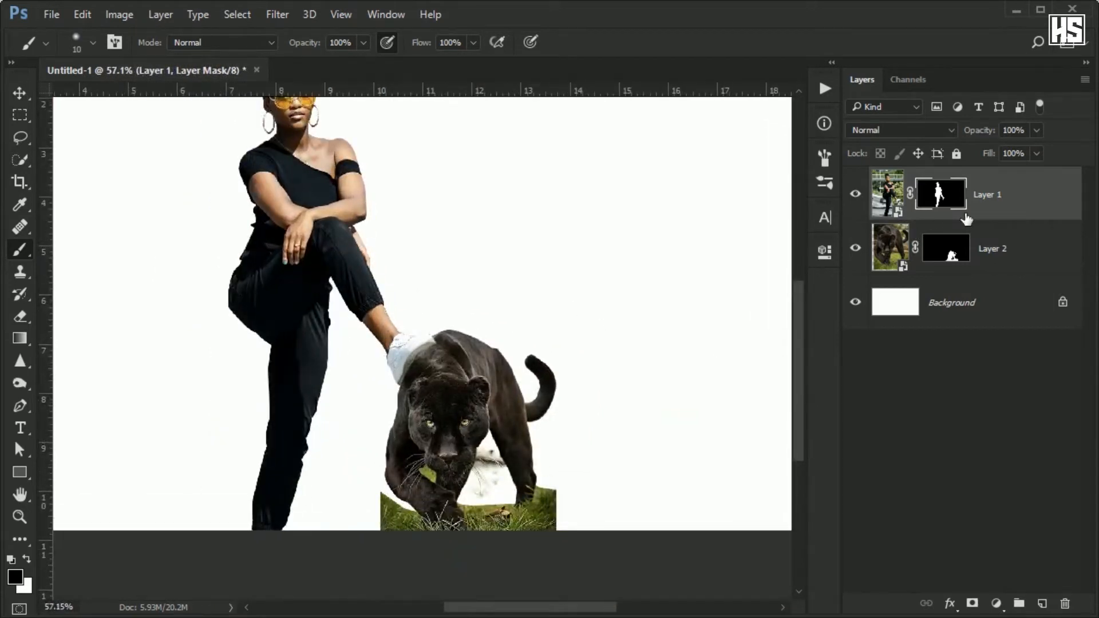
# Add a Levels adjustment layer above Layer 1 with the white output level at 201, and invert its mask to black.
pyautogui.click(997, 605)
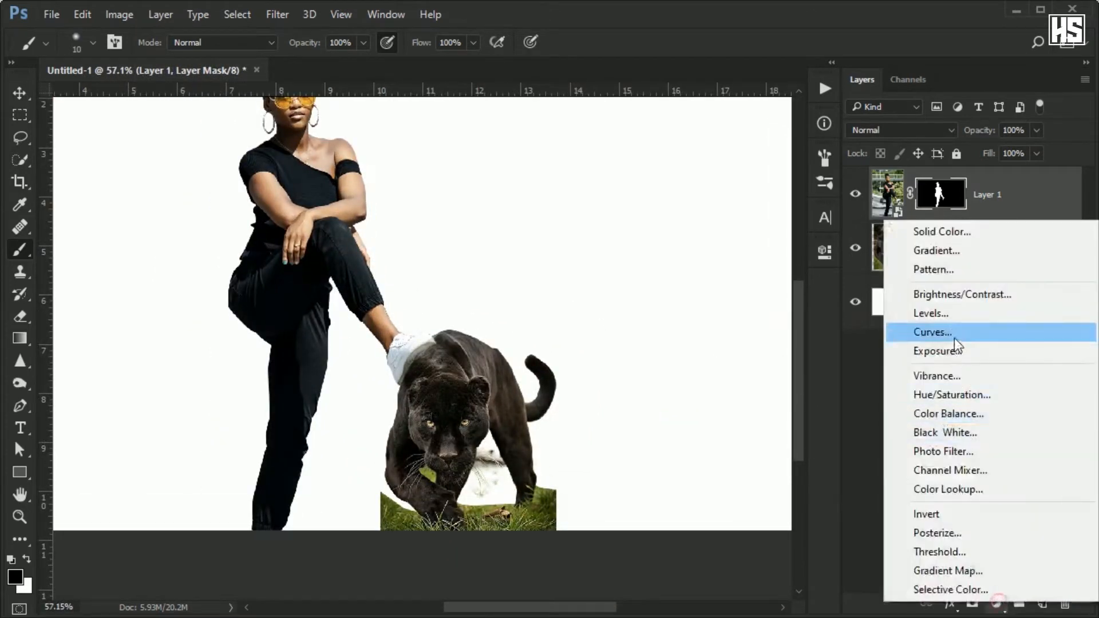
pyautogui.click(949, 309)
pyautogui.scroll(2, 434, 368)
pyautogui.scroll(3, 434, 368)
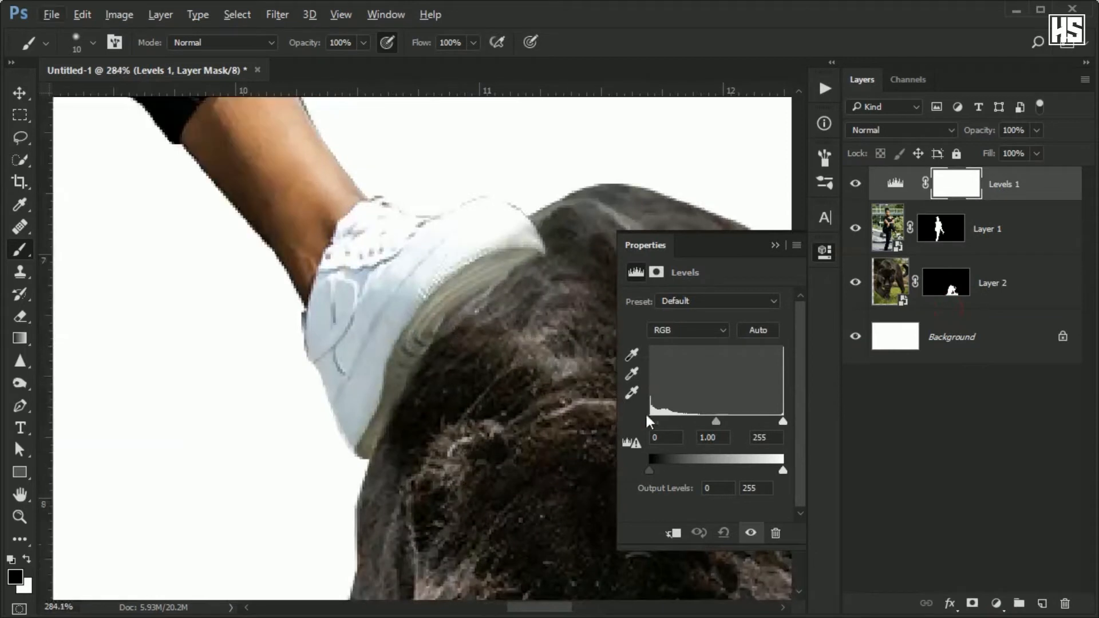
pyautogui.moveTo(781, 470); pyautogui.dragTo(755, 470)
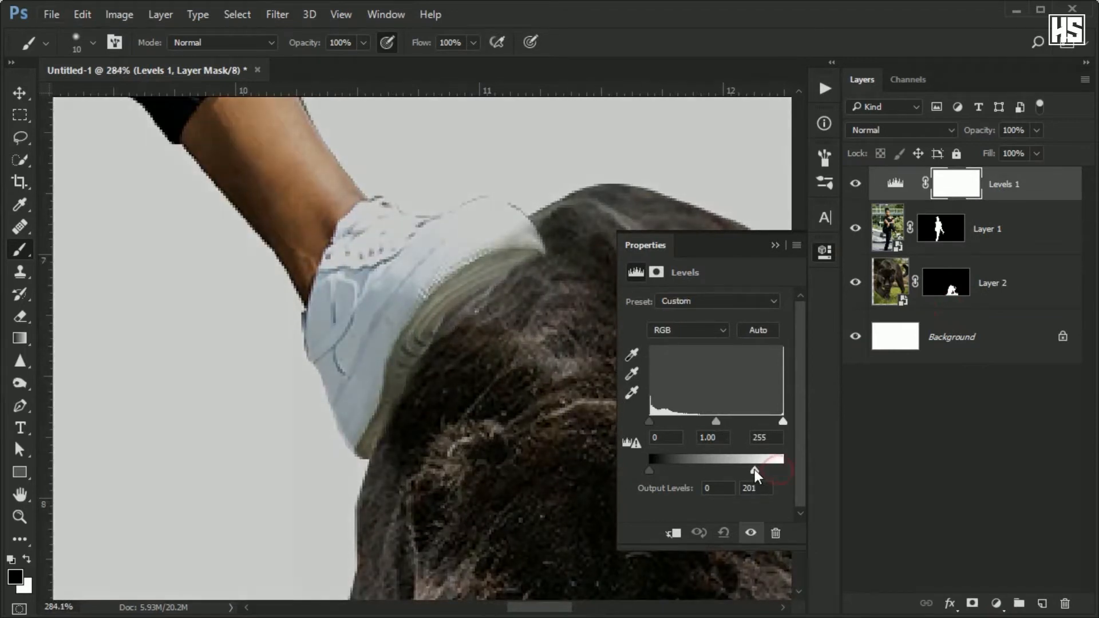
pyautogui.click(785, 232)
pyautogui.hotkey('ctrl', 'i')
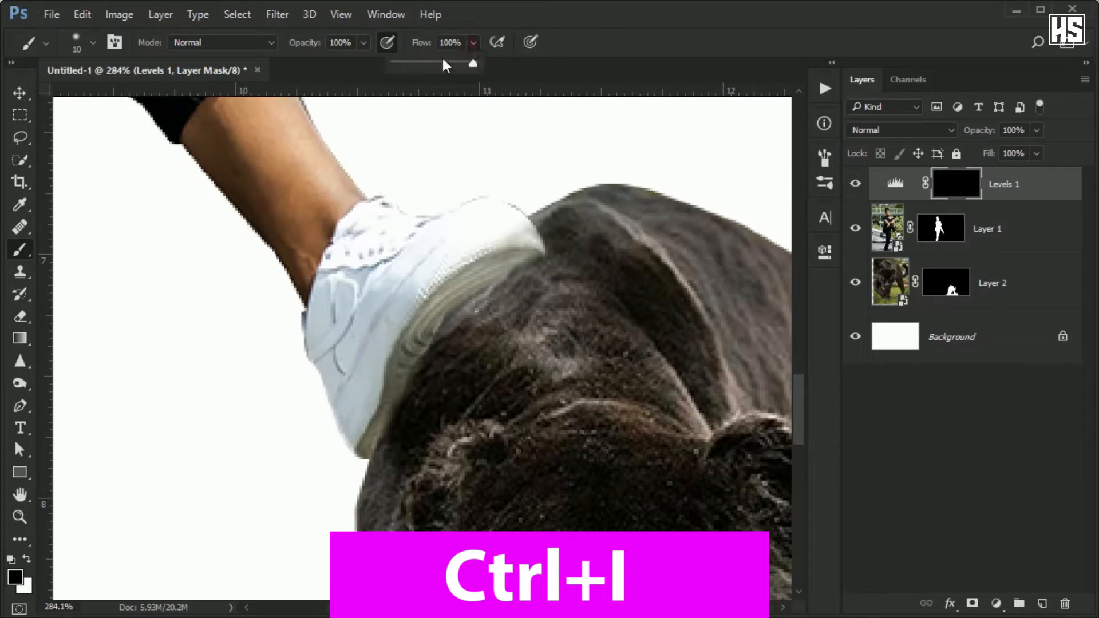
# Paint white on the Levels mask along the shoe's sole at 24% flow, and reset the brush to 100% opacity and 75% flow.
pyautogui.moveTo(446, 64); pyautogui.dragTo(410, 64)
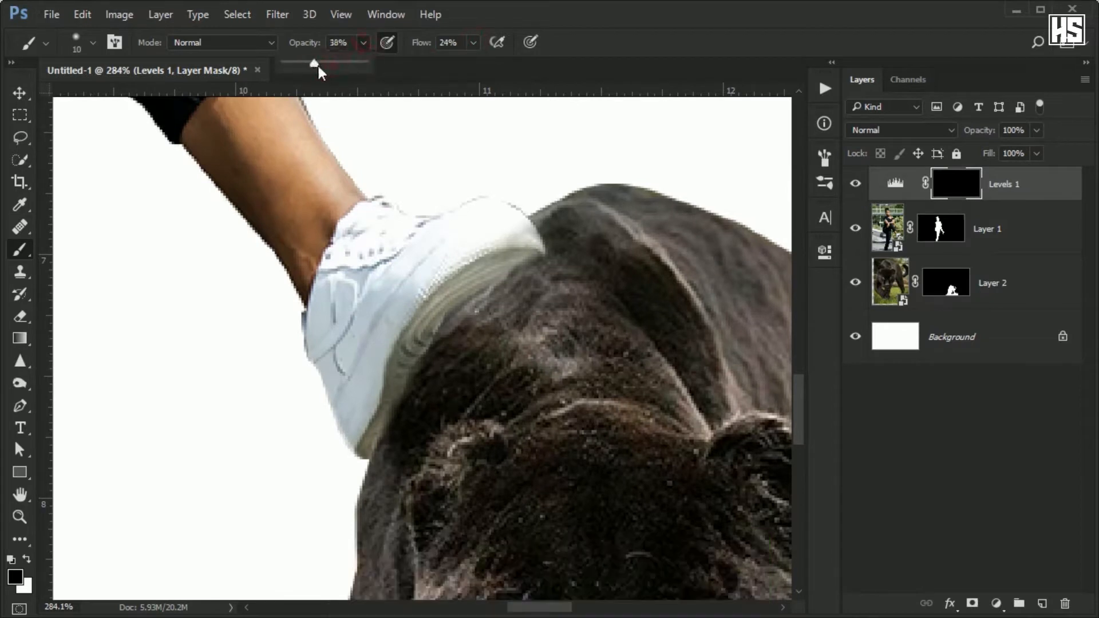
pyautogui.moveTo(318, 66); pyautogui.dragTo(311, 66)
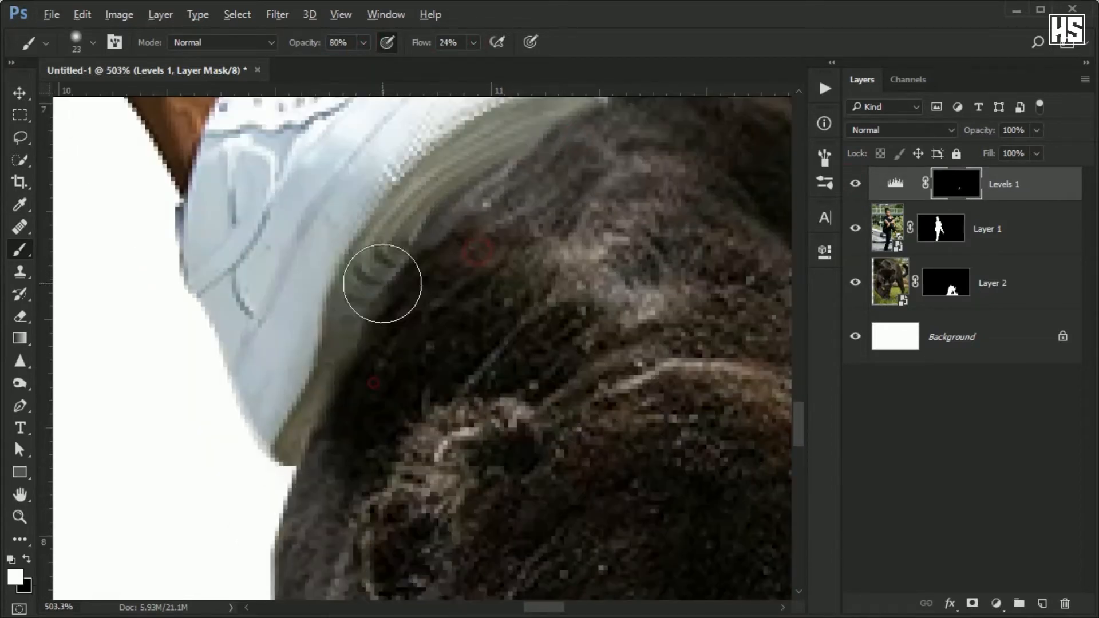
pyautogui.press('0')
pyautogui.hotkey('shift', '4')
pyautogui.hotkey('shift', '8')
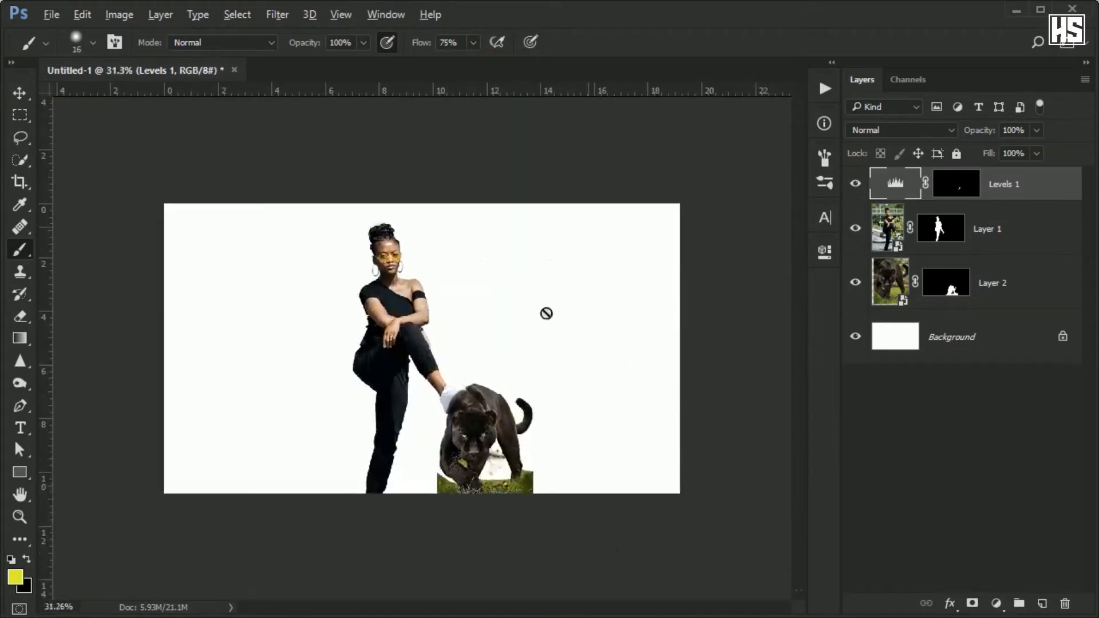
# Paste the grass field image, scale it to about 106%, align it with the canvas bottom, and place its layer below Layer 2.
pyautogui.hotkey('ctrl', 'v')
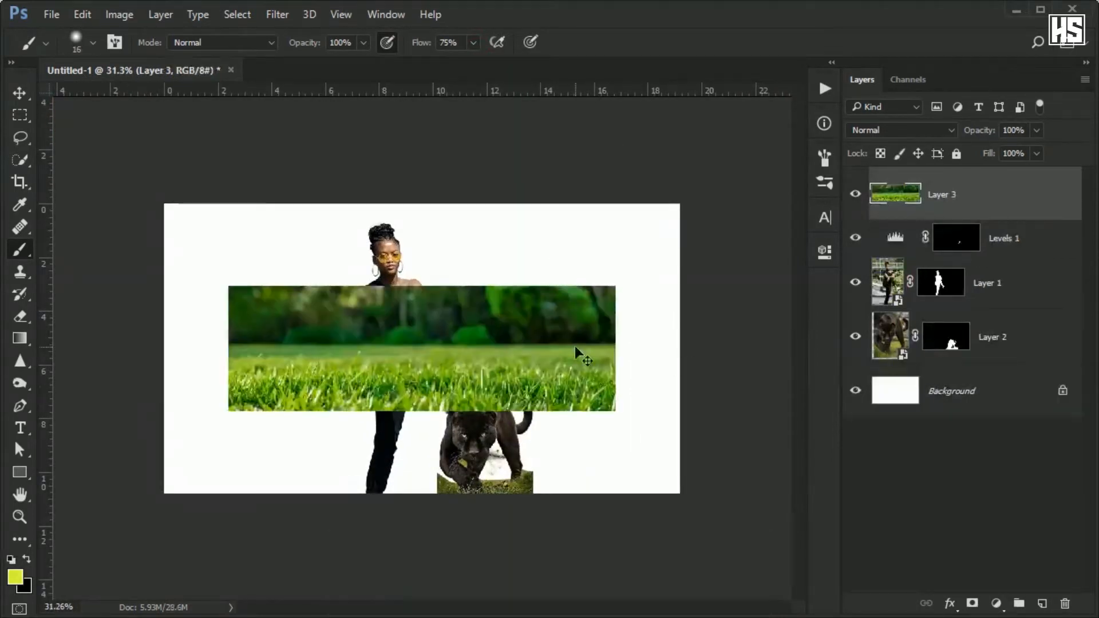
pyautogui.hotkey('ctrl', 't')
pyautogui.moveTo(575, 345); pyautogui.dragTo(576, 432)
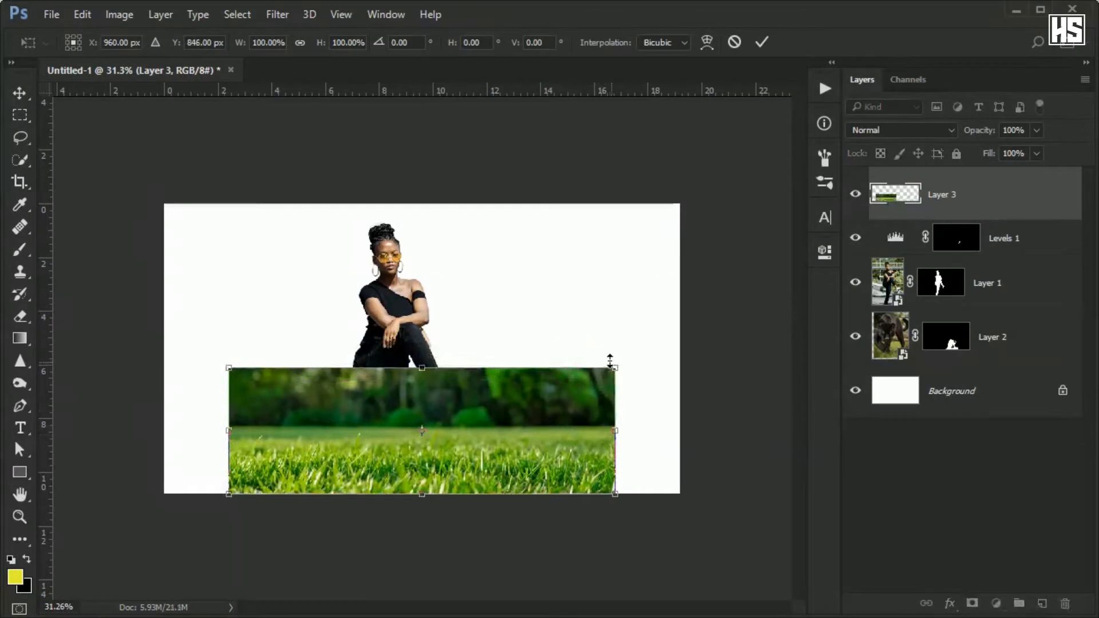
pyautogui.moveTo(614, 366)
pyautogui.mouseDown()
pyautogui.moveTo(646, 348)
pyautogui.moveTo(623, 356)
pyautogui.moveTo(607, 393)
pyautogui.mouseUp()
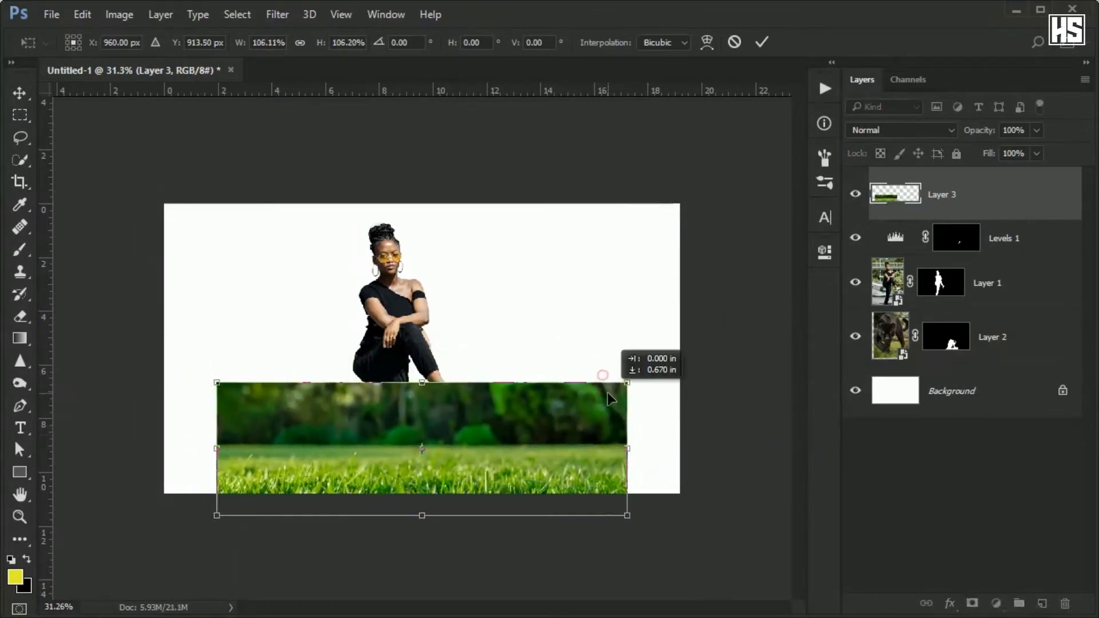
pyautogui.press('Return')
pyautogui.moveTo(1010, 204); pyautogui.dragTo(988, 364)
# Paint black on Layer 2's mask to remove the hard-edged corner of the original grass patch behind the panther's hind paw.
pyautogui.scroll(4, 444, 401)
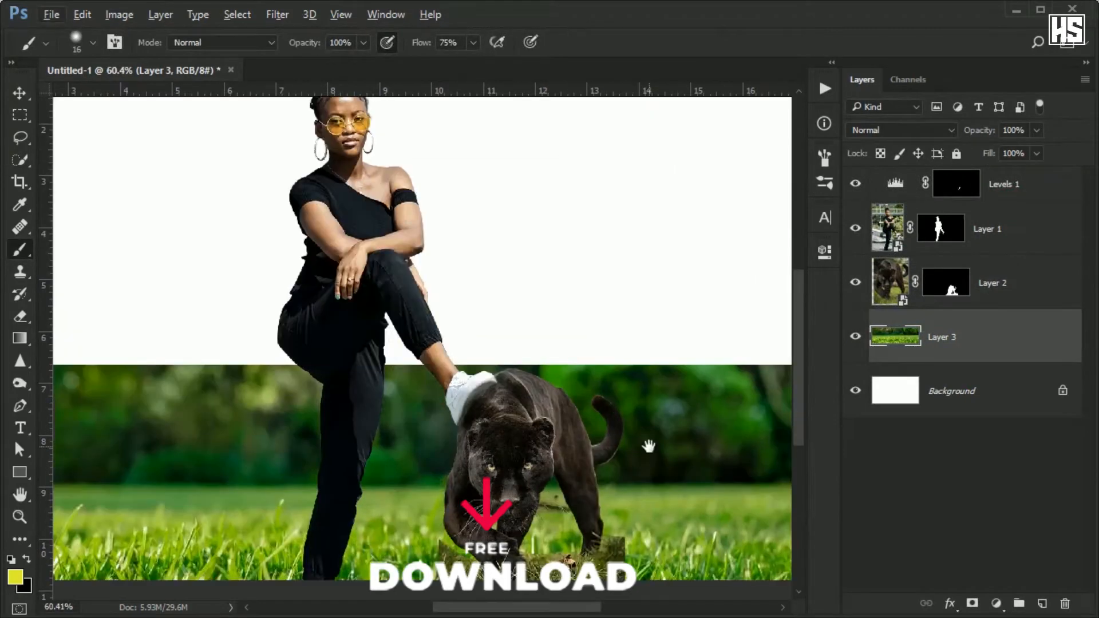
pyautogui.moveTo(649, 446); pyautogui.dragTo(626, 359)
pyautogui.scroll(7, 626, 361)
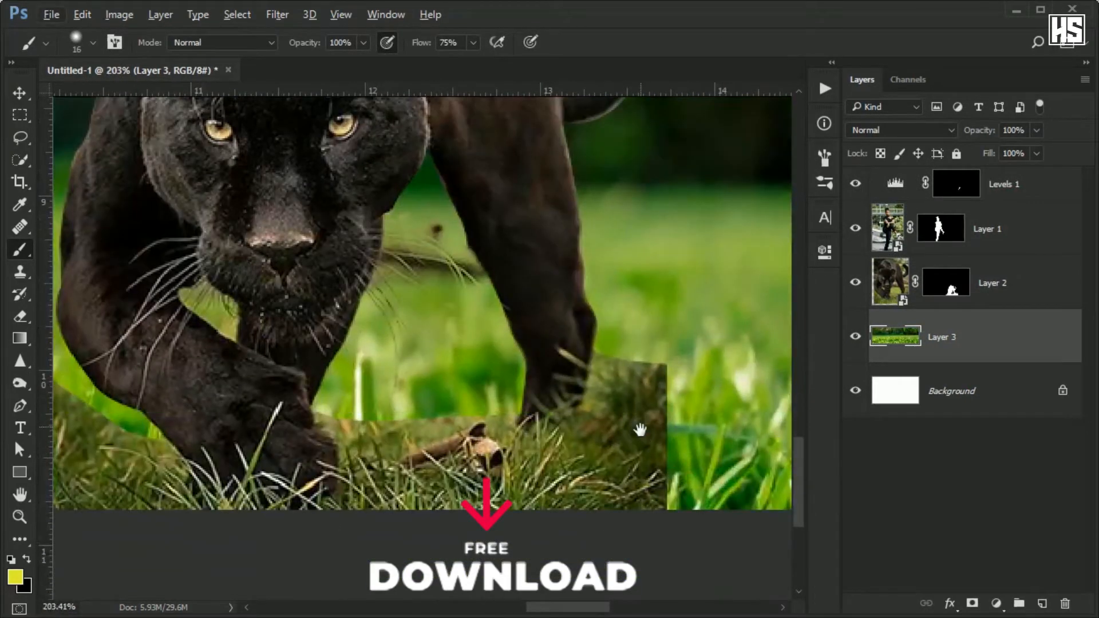
pyautogui.moveTo(640, 429)
pyautogui.mouseDown()
pyautogui.moveTo(579, 368)
pyautogui.moveTo(588, 368)
pyautogui.mouseUp()
pyautogui.scroll(3, 585, 371)
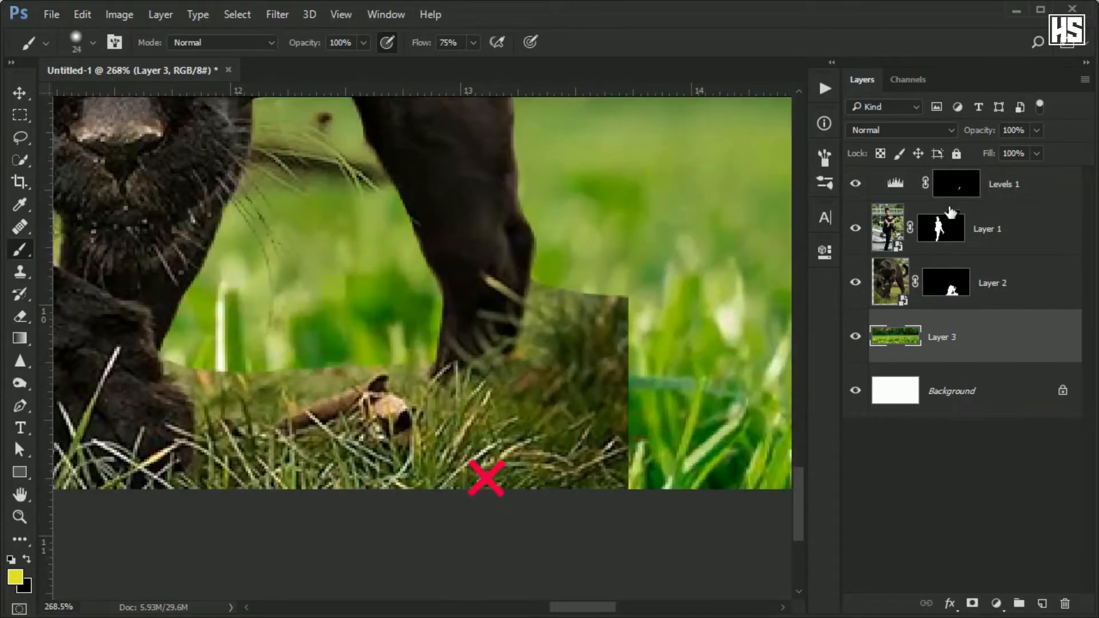
pyautogui.click(945, 283)
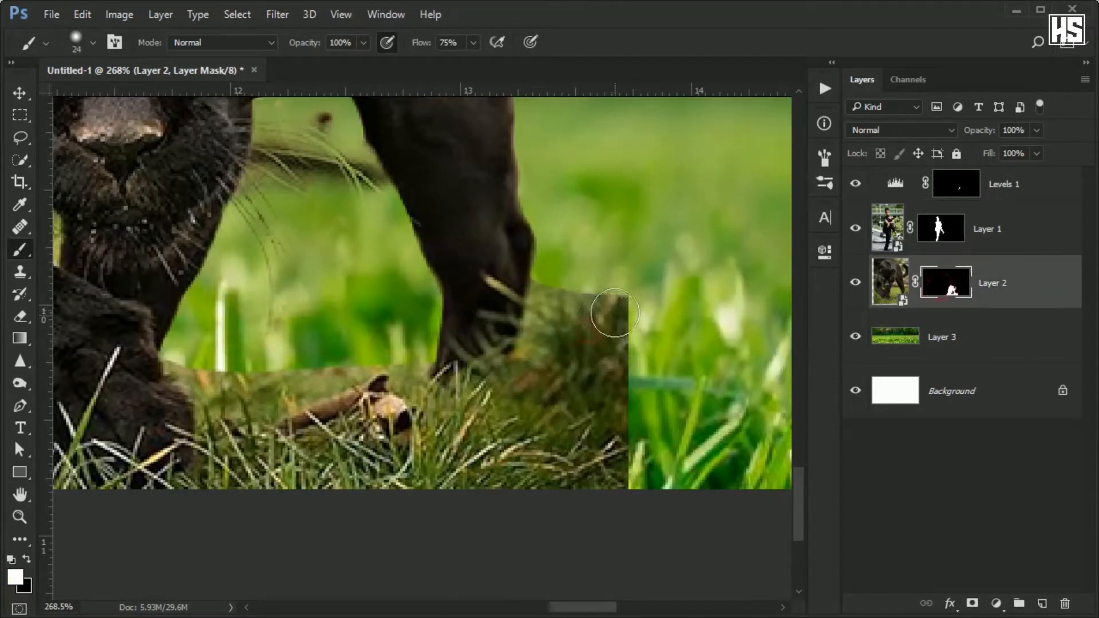
pyautogui.press('x')
pyautogui.moveTo(618, 289); pyautogui.dragTo(637, 348)
pyautogui.moveTo(535, 304); pyautogui.dragTo(541, 366)
pyautogui.moveTo(541, 376); pyautogui.dragTo(573, 376)
# Mask out the original ground and grass between the panther's hind and front paws on Layer 2.
pyautogui.moveTo(587, 329)
pyautogui.mouseDown()
pyautogui.moveTo(549, 459)
pyautogui.moveTo(486, 452)
pyautogui.mouseUp()
pyautogui.moveTo(477, 443); pyautogui.dragTo(544, 455)
pyautogui.moveTo(429, 395)
pyautogui.mouseDown()
pyautogui.moveTo(335, 409)
pyautogui.moveTo(269, 368)
pyautogui.mouseUp()
pyautogui.moveTo(269, 368); pyautogui.dragTo(251, 367)
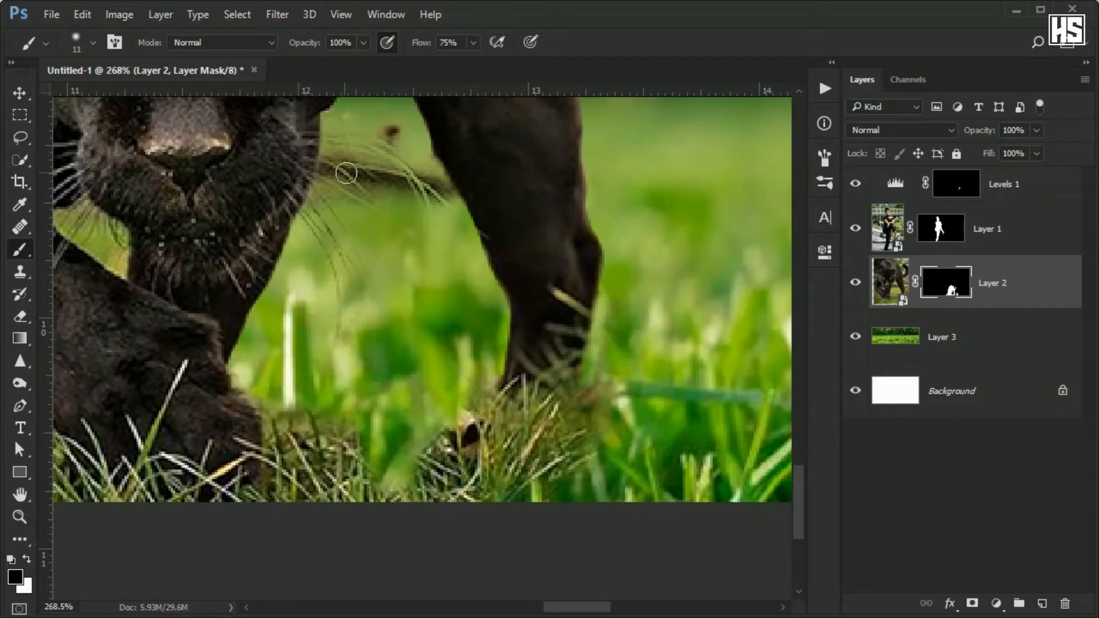
# Clean up leftover background beside the whiskers, between the muzzle and hind leg, on Layer 2's mask with a smaller brush.
pyautogui.scroll(8, 347, 173)
pyautogui.press('[')
pyautogui.press('[')
pyautogui.press('[')
pyautogui.press('[')
pyautogui.press('[')
pyautogui.press('[')
pyautogui.moveTo(427, 201); pyautogui.dragTo(460, 189)
pyautogui.scroll(-9, 447, 240)
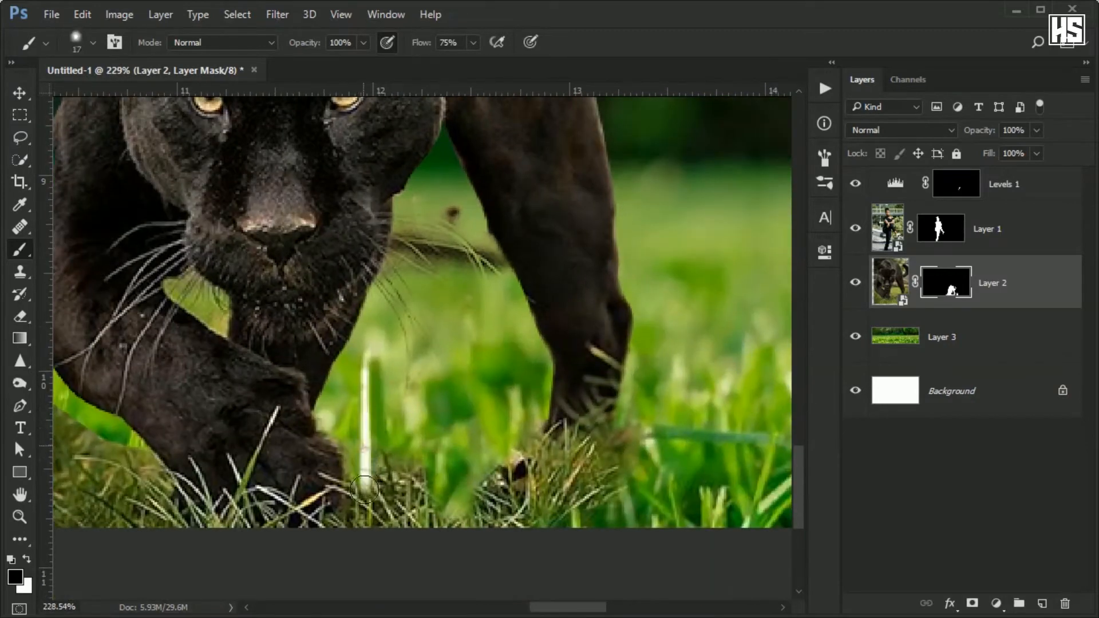
# Mask away the remaining original grass around the front paw and along the canvas bottom so the panther blends into the field.
pyautogui.moveTo(365, 490)
pyautogui.mouseDown()
pyautogui.moveTo(401, 507)
pyautogui.moveTo(611, 480)
pyautogui.mouseUp()
pyautogui.press(']')
pyautogui.moveTo(205, 367)
pyautogui.mouseDown()
pyautogui.moveTo(236, 463)
pyautogui.moveTo(266, 385)
pyautogui.moveTo(344, 452)
pyautogui.moveTo(298, 501)
pyautogui.mouseUp()
pyautogui.moveTo(510, 464); pyautogui.dragTo(314, 476)
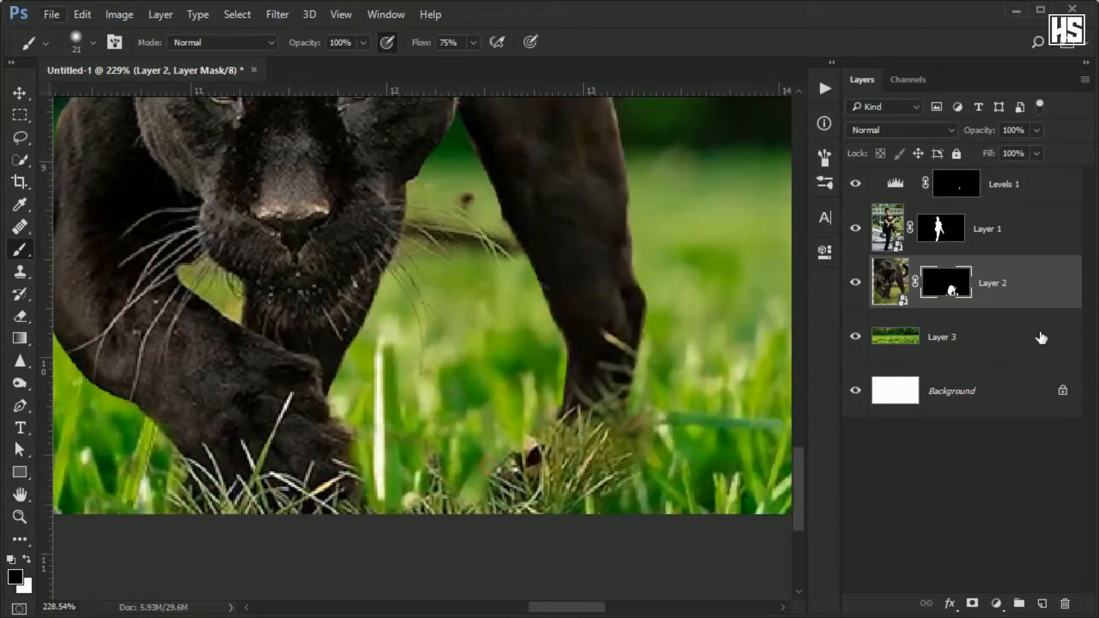
# Add a Hue/Saturation adjustment clipped to Layer 2, enable Colorize, and tune it to a vivid green matching the field.
pyautogui.click(996, 603)
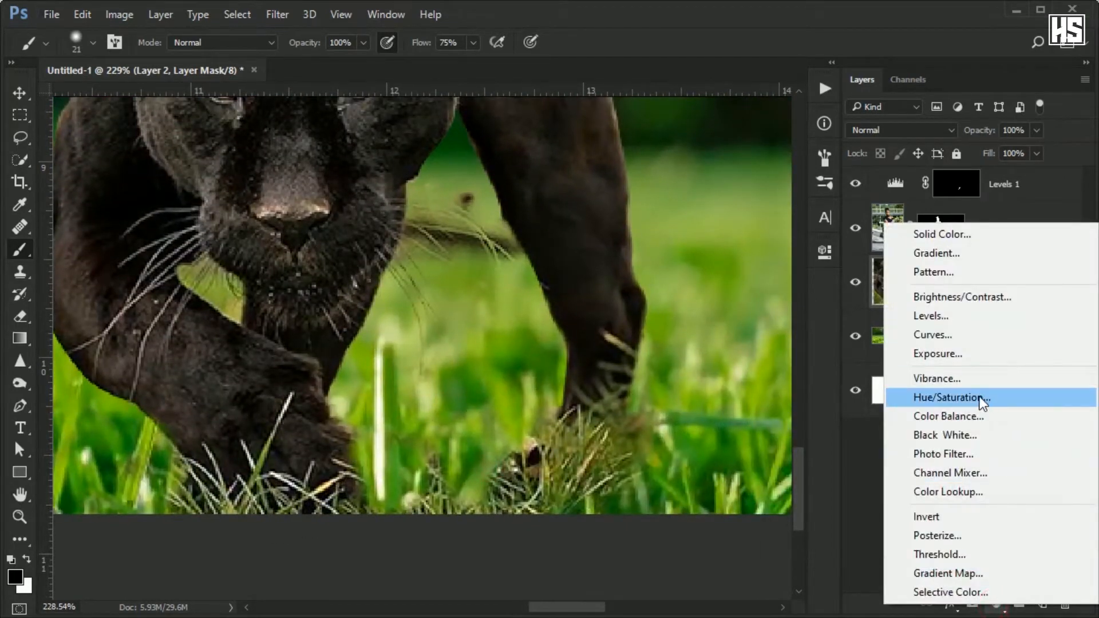
pyautogui.click(979, 394)
pyautogui.click(673, 534)
pyautogui.moveTo(705, 363); pyautogui.dragTo(761, 365)
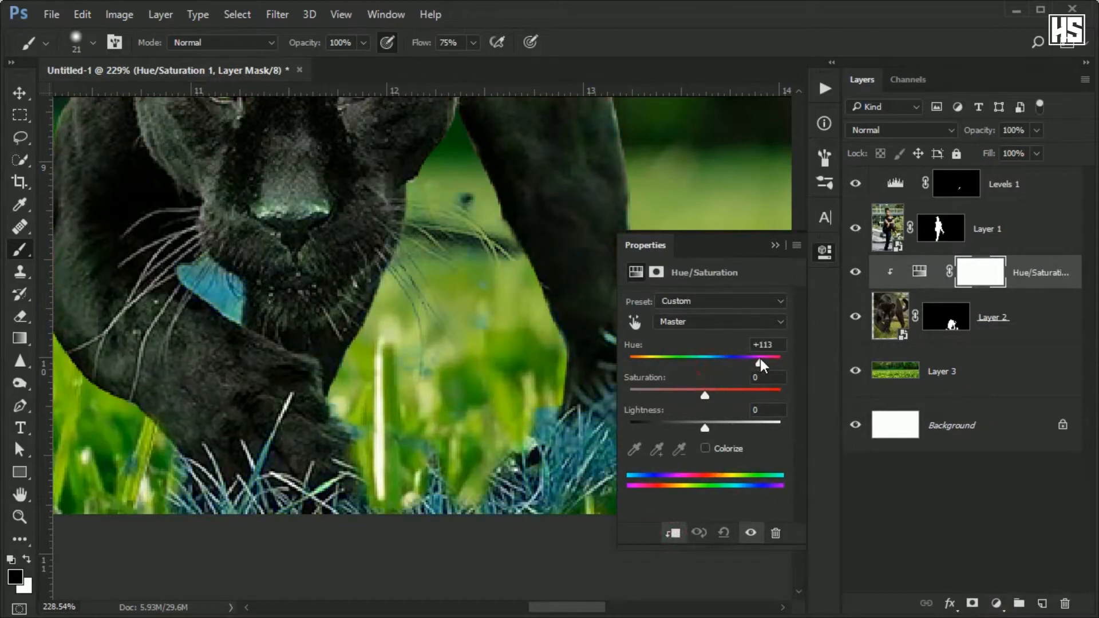
pyautogui.click(707, 449)
pyautogui.moveTo(633, 362); pyautogui.dragTo(672, 362)
pyautogui.moveTo(667, 396); pyautogui.dragTo(711, 422)
pyautogui.click(776, 243)
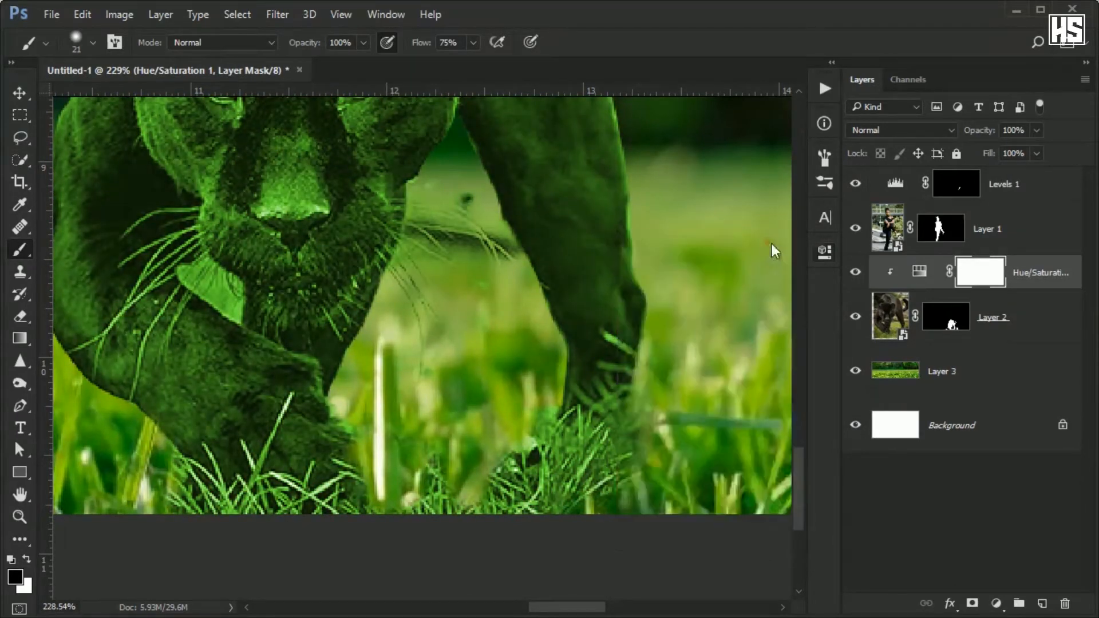
# Invert the Hue/Saturation mask and paint white over the original grass blades around both paws to tint them green.
pyautogui.hotkey('ctrl', 'i')
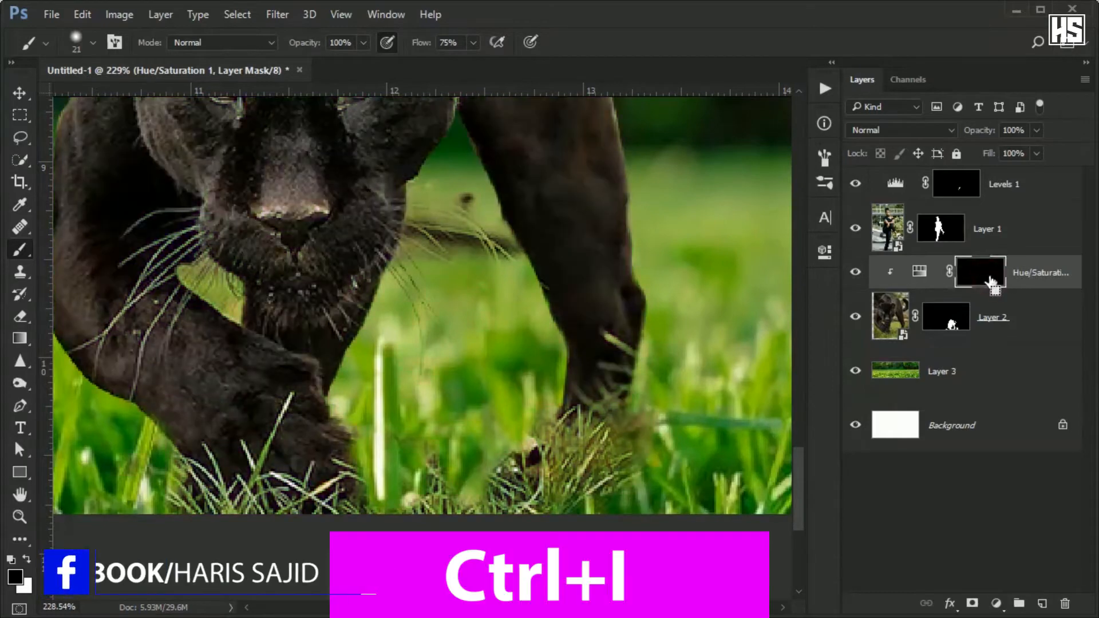
pyautogui.keyDown('alt'); pyautogui.rightClick(575, 422); pyautogui.keyUp('alt')
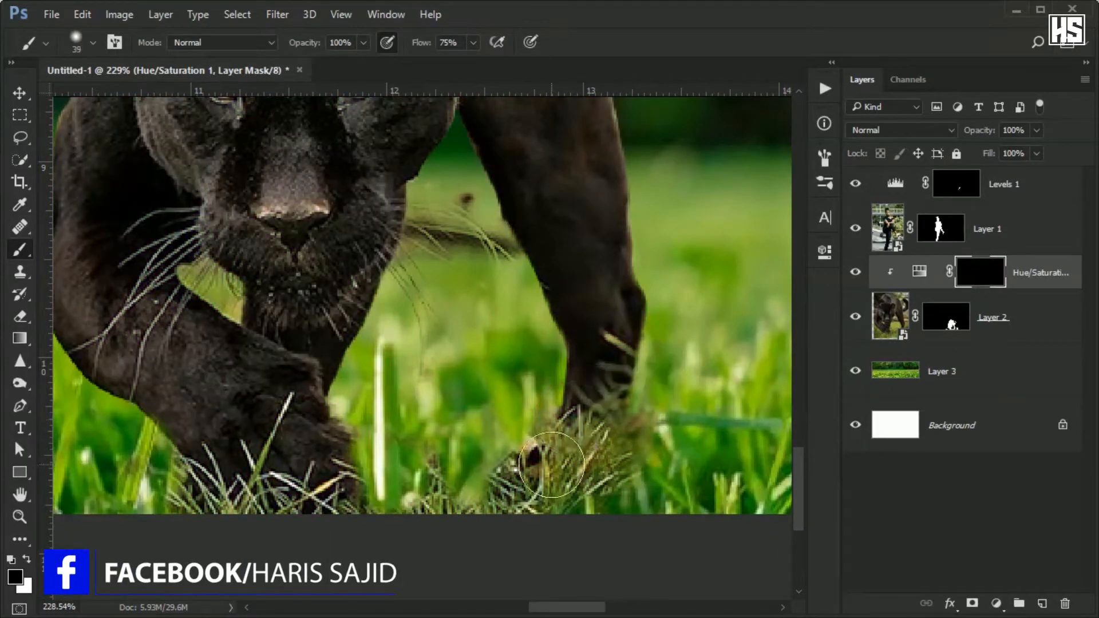
pyautogui.press('x')
pyautogui.moveTo(558, 470)
pyautogui.mouseDown()
pyautogui.moveTo(600, 462)
pyautogui.moveTo(604, 474)
pyautogui.moveTo(470, 524)
pyautogui.moveTo(454, 513)
pyautogui.moveTo(375, 526)
pyautogui.moveTo(186, 482)
pyautogui.moveTo(279, 453)
pyautogui.moveTo(262, 490)
pyautogui.mouseUp()
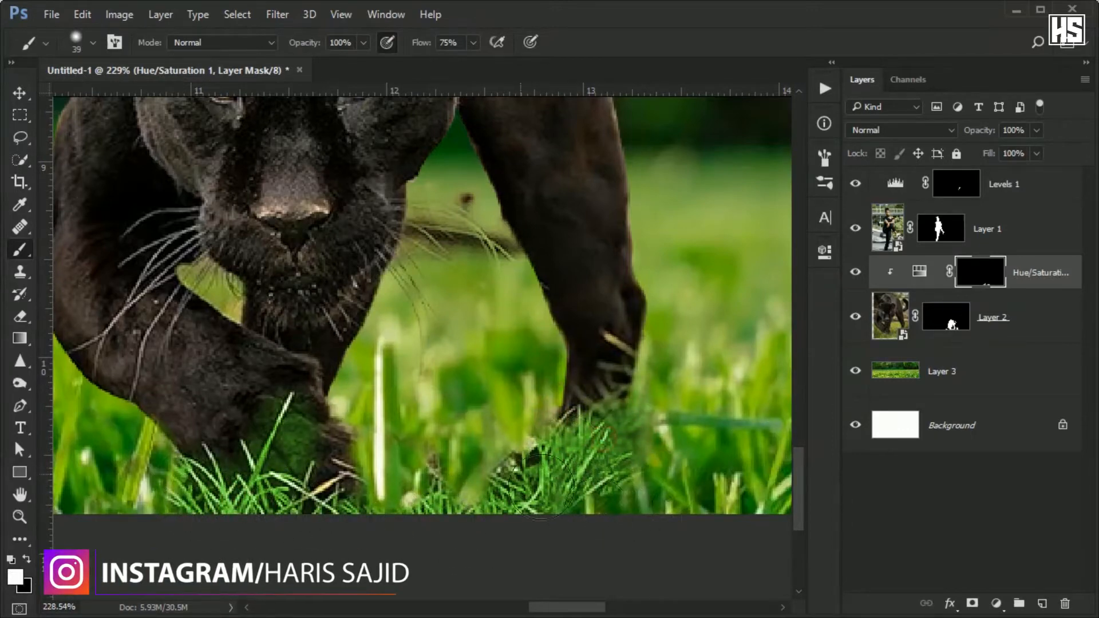
# Paint black on the Hue/Saturation mask to remove the green tint from the front paw's fur beside the tall grass blade.
pyautogui.scroll(5, 282, 447)
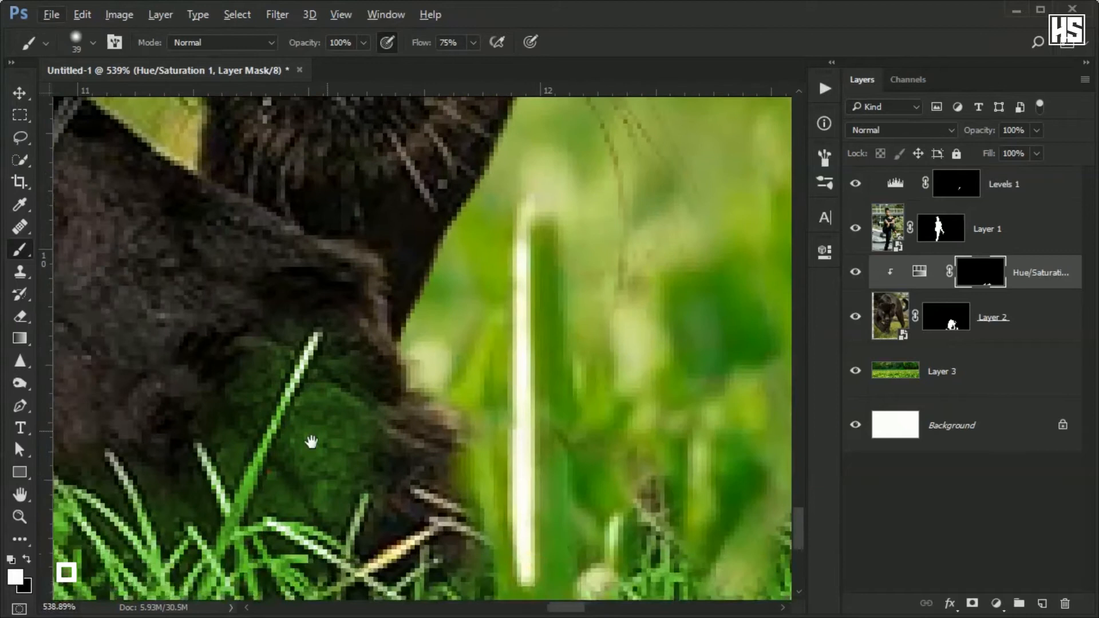
pyautogui.keyDown('alt'); pyautogui.rightClick(272, 332); pyautogui.keyUp('alt')
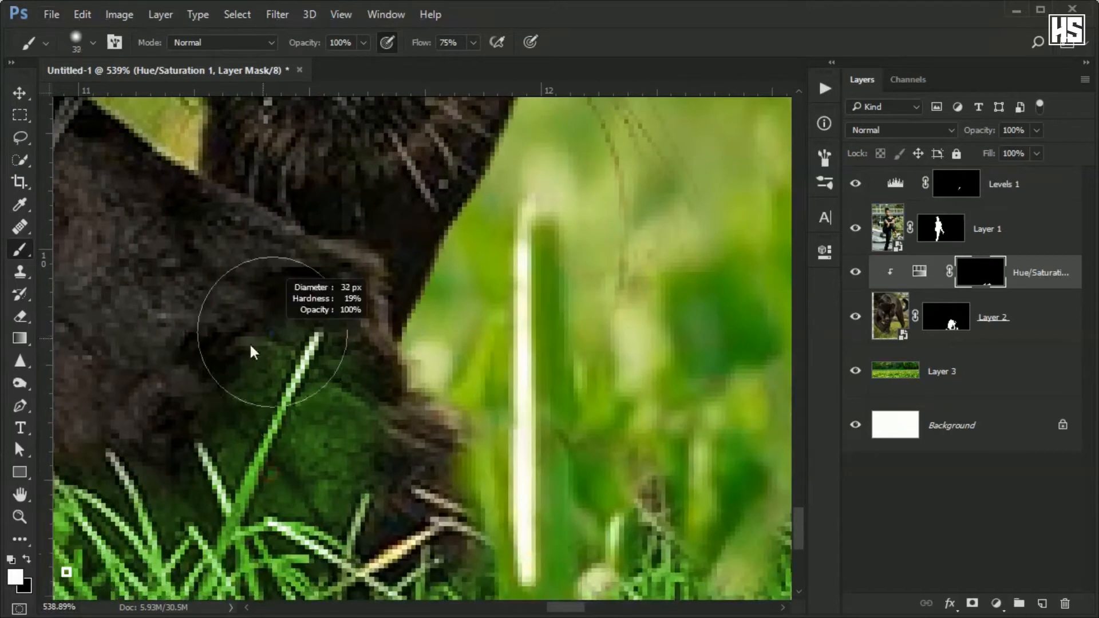
pyautogui.press('x')
pyautogui.moveTo(321, 409)
pyautogui.mouseDown()
pyautogui.moveTo(302, 463)
pyautogui.moveTo(340, 423)
pyautogui.moveTo(296, 475)
pyautogui.mouseUp()
pyautogui.keyDown('alt'); pyautogui.rightClick(272, 472); pyautogui.keyUp('alt')
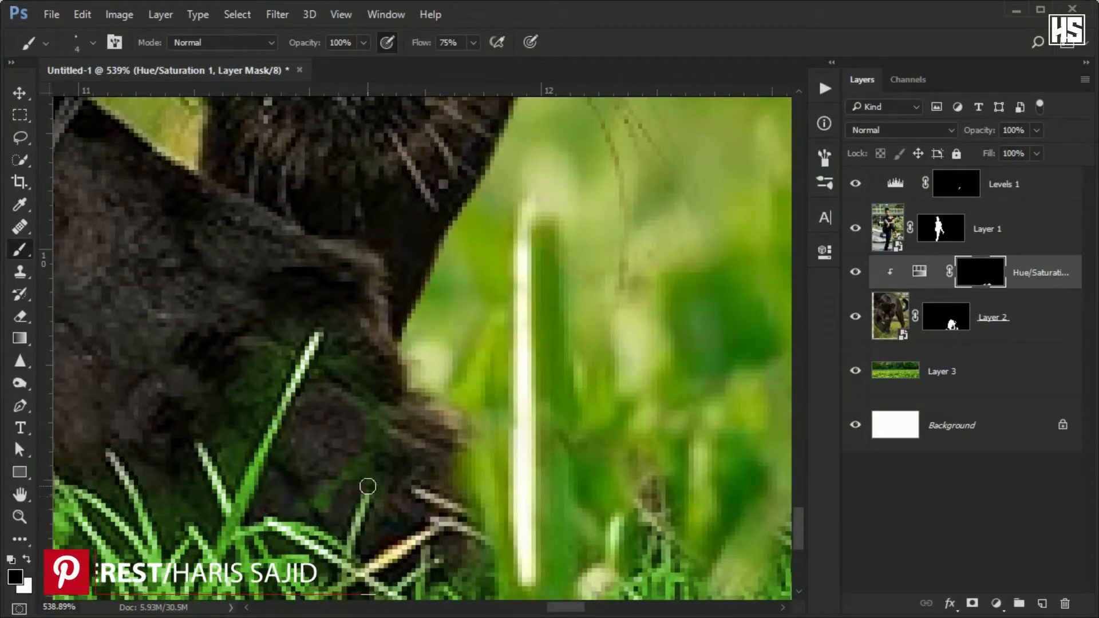
pyautogui.press(']')
pyautogui.press(']')
pyautogui.moveTo(340, 404); pyautogui.dragTo(396, 388)
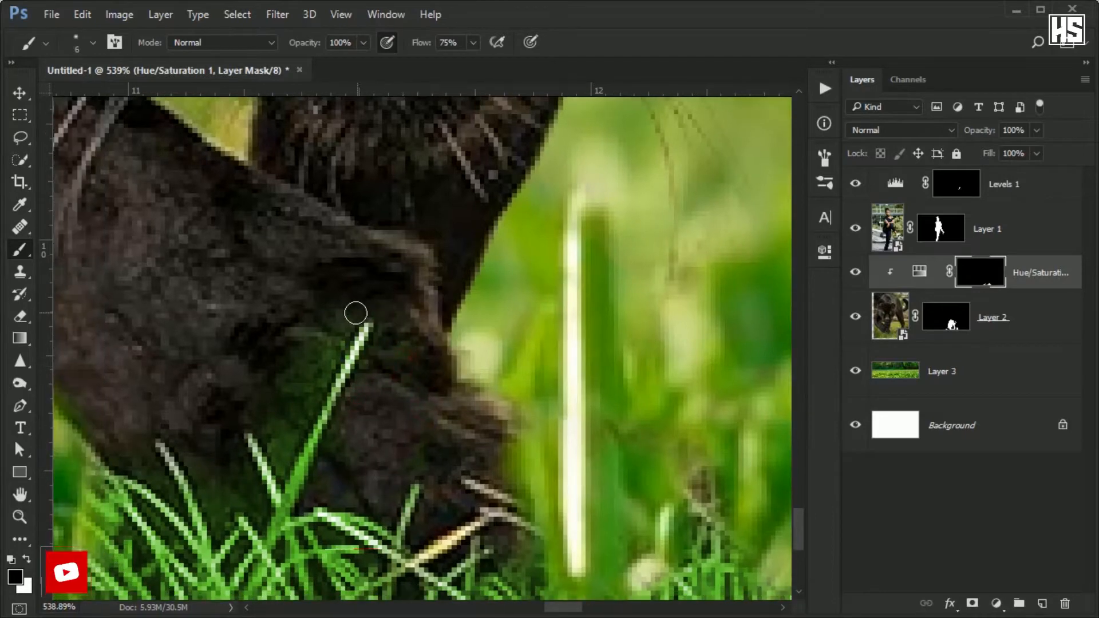
# Clear the remaining green tint from the fur between and above the front paw's grass blades with a finer black brush.
pyautogui.keyDown('alt'); pyautogui.rightClick(283, 458); pyautogui.keyUp('alt')
pyautogui.moveTo(291, 452)
pyautogui.mouseDown()
pyautogui.moveTo(283, 458)
pyautogui.moveTo(353, 462)
pyautogui.mouseUp()
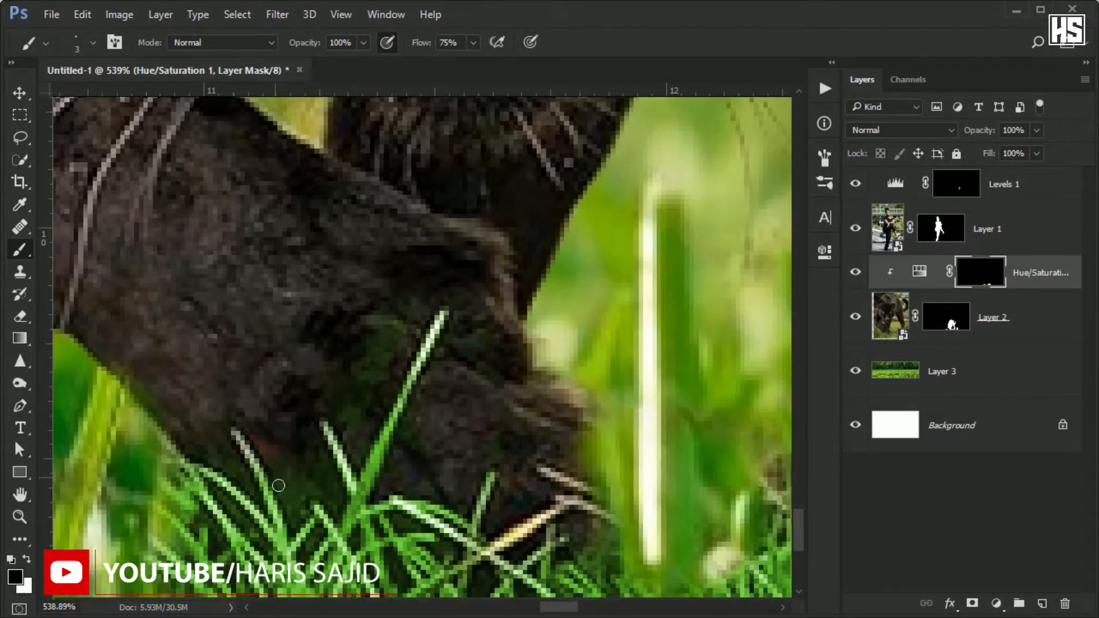
pyautogui.keyDown('alt'); pyautogui.rightClick(339, 375); pyautogui.keyUp('alt')
pyautogui.moveTo(363, 353); pyautogui.dragTo(382, 324)
# Paint black on Layer 2's mask with a larger soft brush to hide surplus original grass beside the rear paw.
pyautogui.scroll(-11, 382, 324)
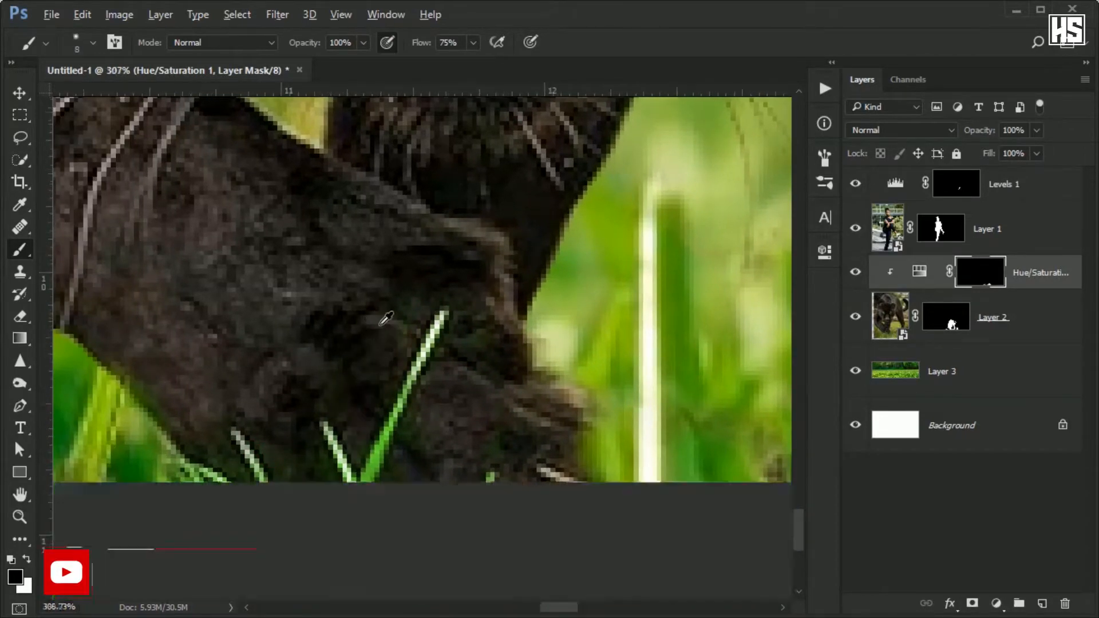
pyautogui.scroll(7, 481, 358)
pyautogui.scroll(3, 523, 282)
pyautogui.keyDown('alt'); pyautogui.rightClick(529, 280); pyautogui.keyUp('alt')
pyautogui.press('x')
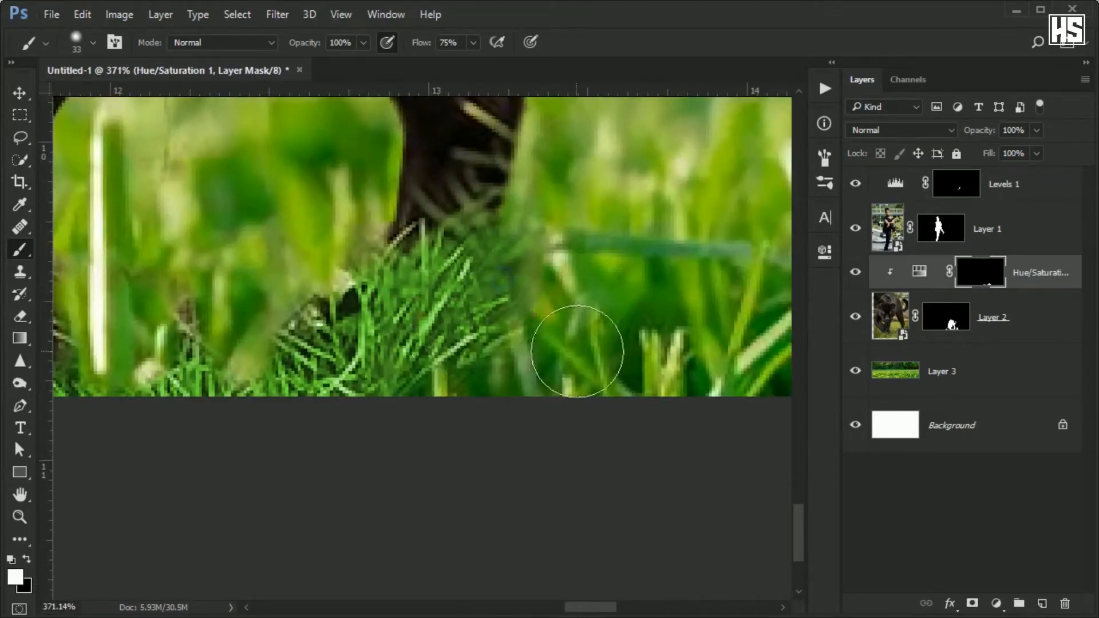
pyautogui.press('x')
pyautogui.click(937, 325)
pyautogui.moveTo(500, 323)
pyautogui.mouseDown()
pyautogui.moveTo(510, 349)
pyautogui.moveTo(624, 361)
pyautogui.mouseUp()
# Paint white on Layer 2's mask along the canvas's lower edge to reveal original grass between and around the paws.
pyautogui.press('x')
pyautogui.moveTo(171, 402); pyautogui.dragTo(402, 412)
pyautogui.moveTo(369, 392); pyautogui.dragTo(344, 398)
pyautogui.moveTo(92, 393); pyautogui.dragTo(363, 422)
pyautogui.moveTo(303, 404); pyautogui.dragTo(153, 446)
# Move the grass strip on Layer 4 above the Hue/Saturation adjustment and release its clipping mask.
pyautogui.scroll(-5, 215, 417)
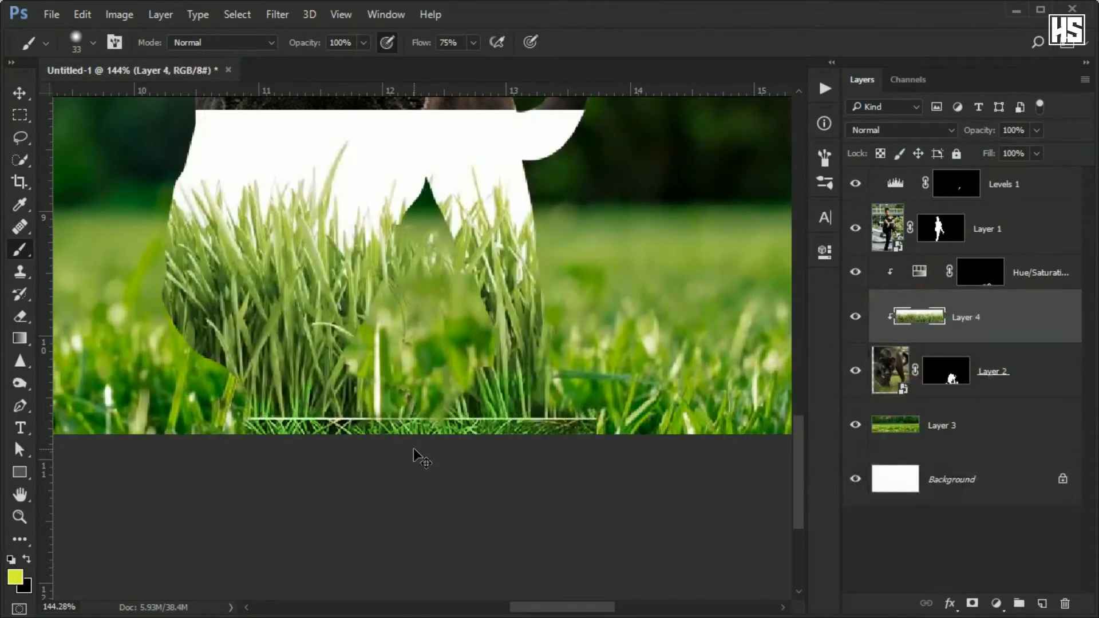
pyautogui.moveTo(1001, 325); pyautogui.dragTo(1004, 255)
pyautogui.moveTo(1055, 279); pyautogui.dragTo(1055, 267)
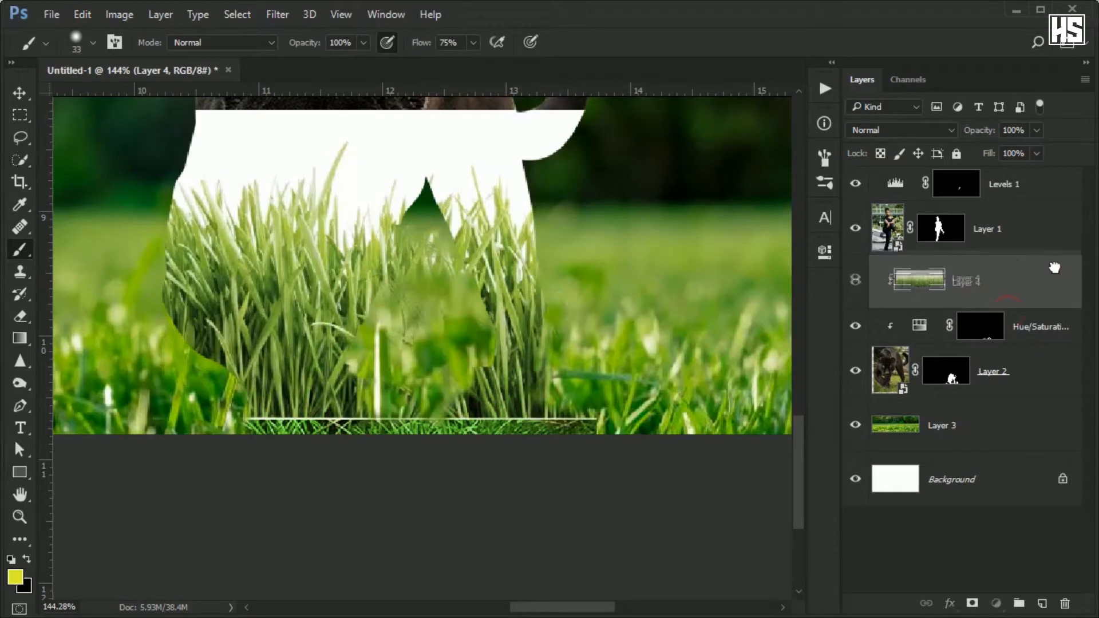
pyautogui.keyDown('alt'); pyautogui.click(1036, 303); pyautogui.keyUp('alt')
pyautogui.scroll(-4, 498, 320)
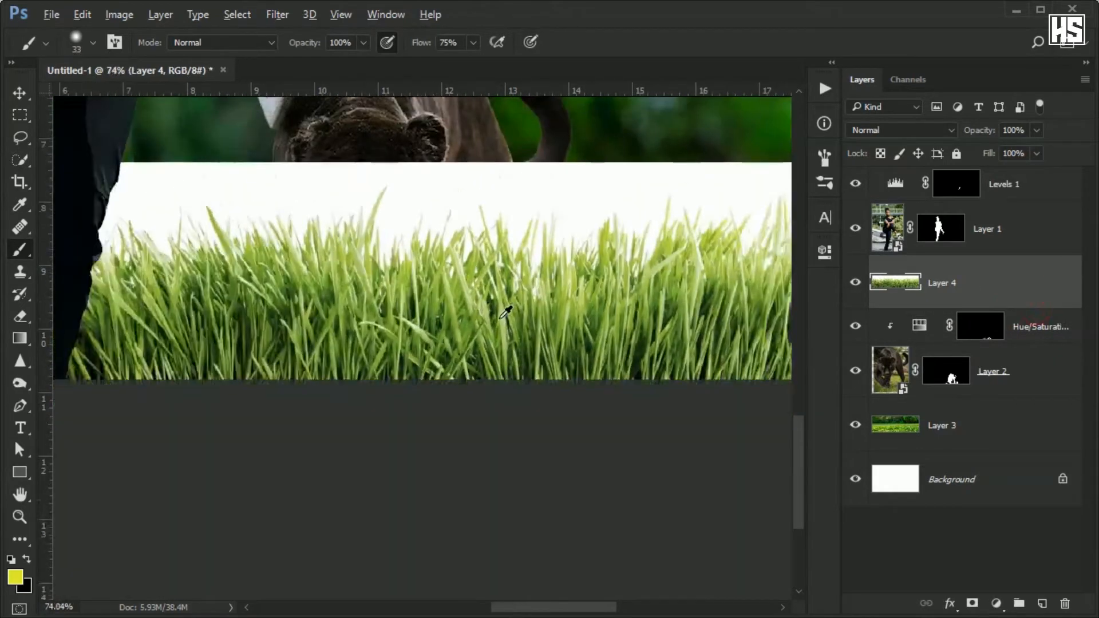
# Reposition the Layer 4 grass strip along the canvas's lower edge and bring it to the front of the layer stack.
pyautogui.hotkey('ctrl', 't')
pyautogui.moveTo(576, 301); pyautogui.dragTo(572, 322)
pyautogui.press('Return')
pyautogui.hotkey('ctrl', 'shift', ']')
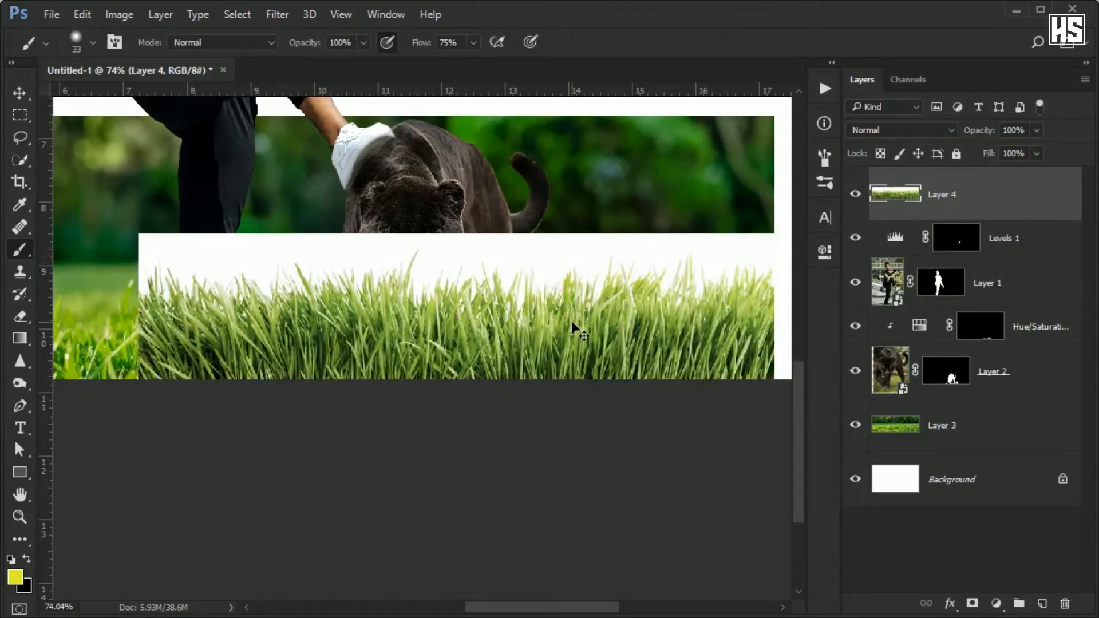
# Convert Layer 4 to a smart object and split its Blend If This Layer highlights to 119 / 190, removing the white background.
pyautogui.rightClick(923, 185)
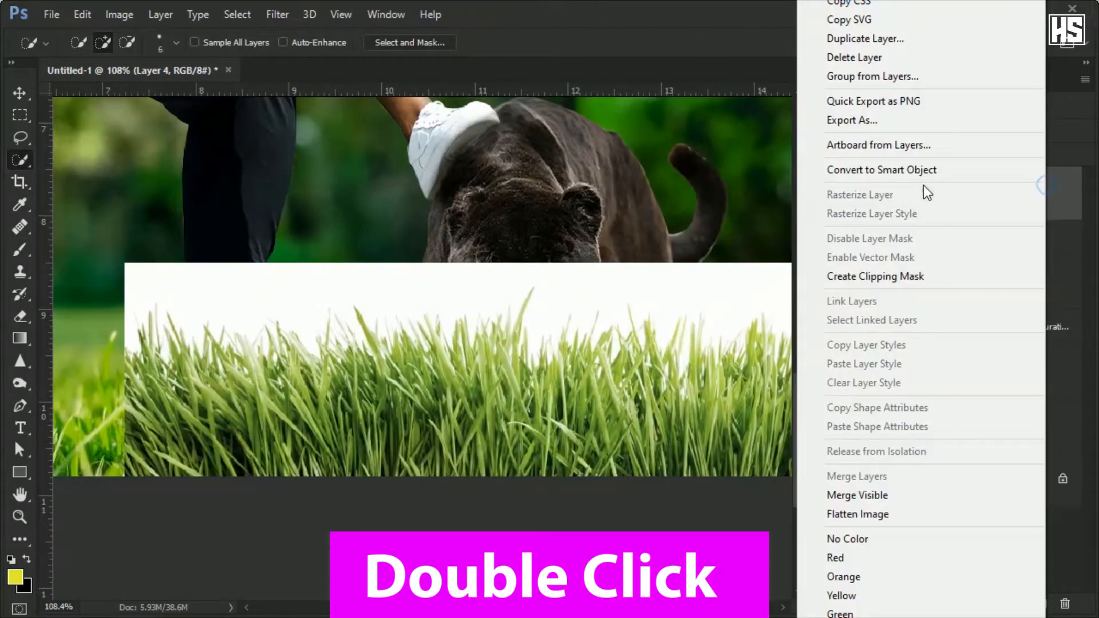
pyautogui.click(916, 169)
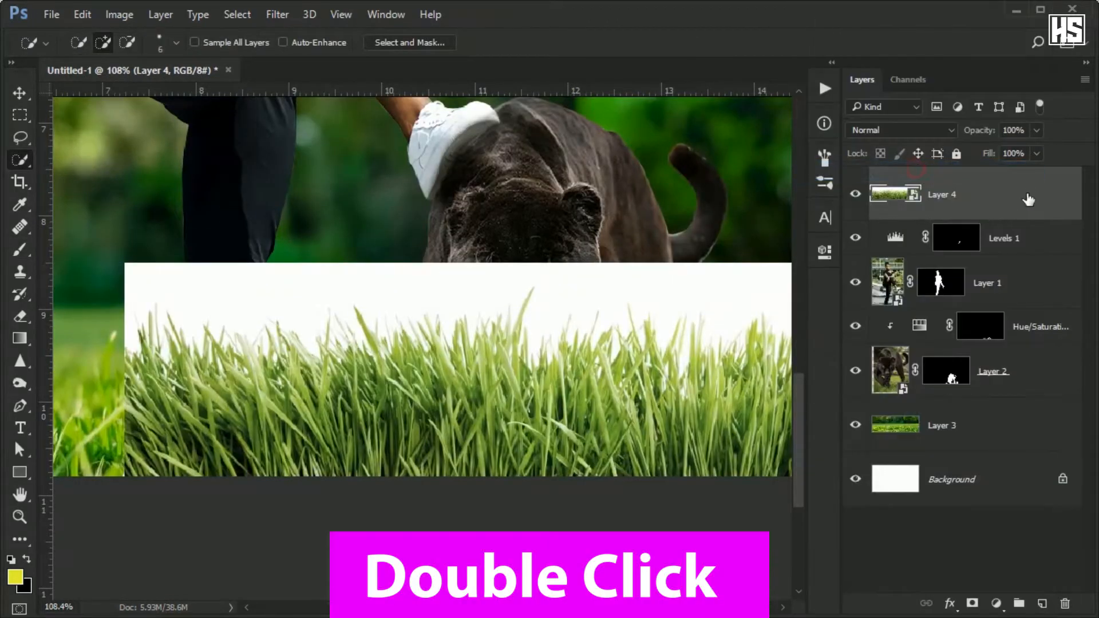
pyautogui.doubleClick(1006, 189)
pyautogui.moveTo(666, 13); pyautogui.dragTo(820, 70)
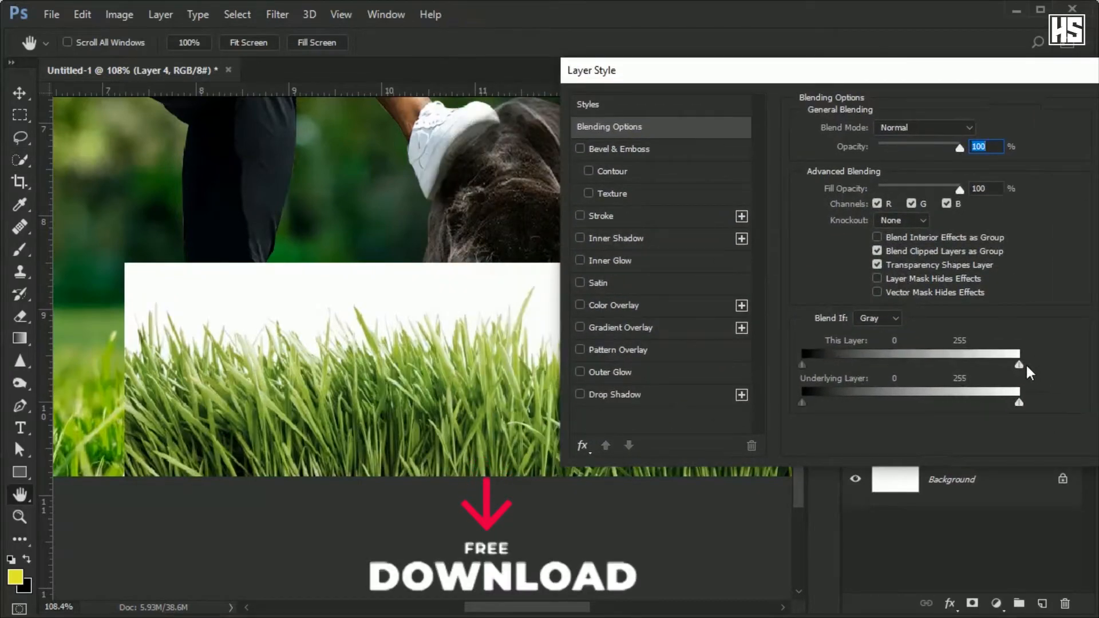
pyautogui.moveTo(1020, 363); pyautogui.dragTo(967, 364)
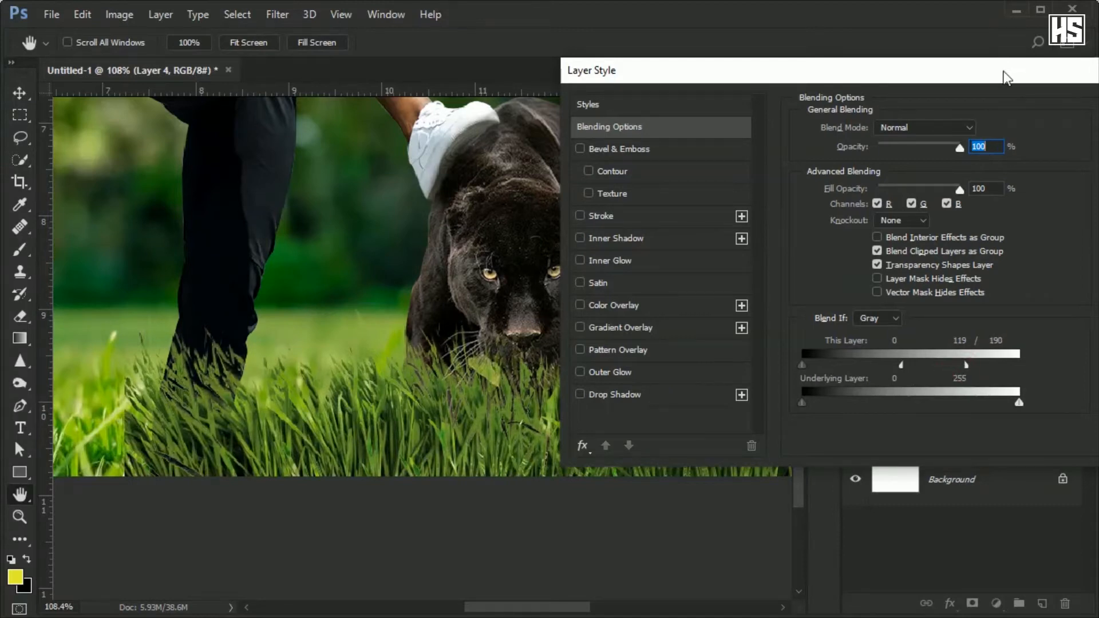
pyautogui.moveTo(999, 71); pyautogui.dragTo(758, 72)
pyautogui.click(960, 112)
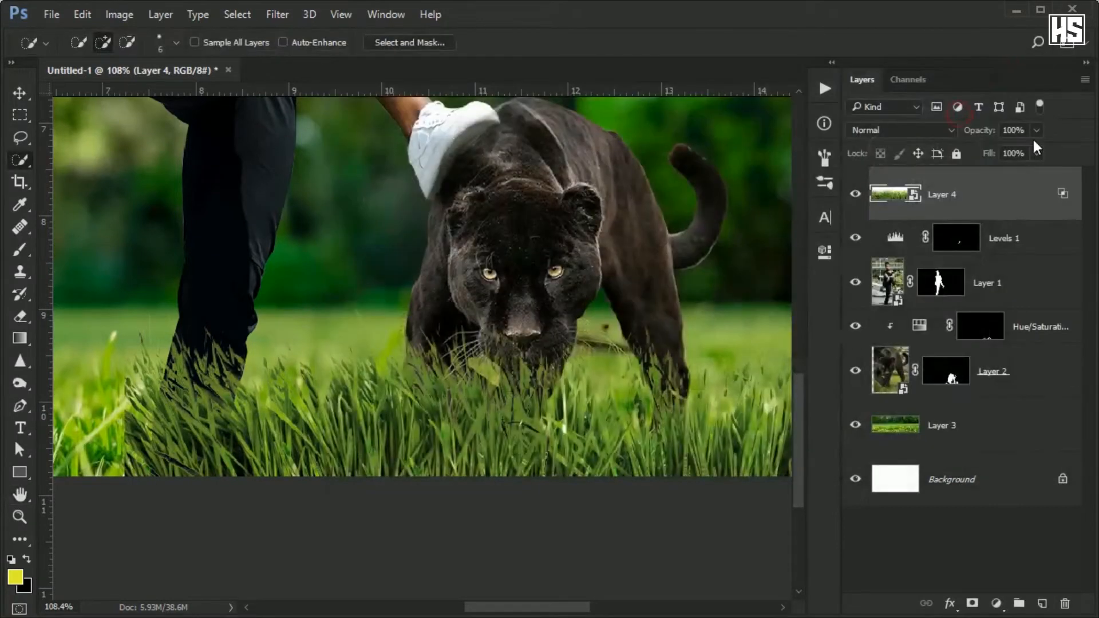
# Lower Layer 4's opacity to 93% and scale the grass to 57.6% at the field's lower edge.
pyautogui.moveTo(1028, 149); pyautogui.dragTo(1024, 150)
pyautogui.hotkey('ctrl', 't')
pyautogui.scroll(-3, 623, 376)
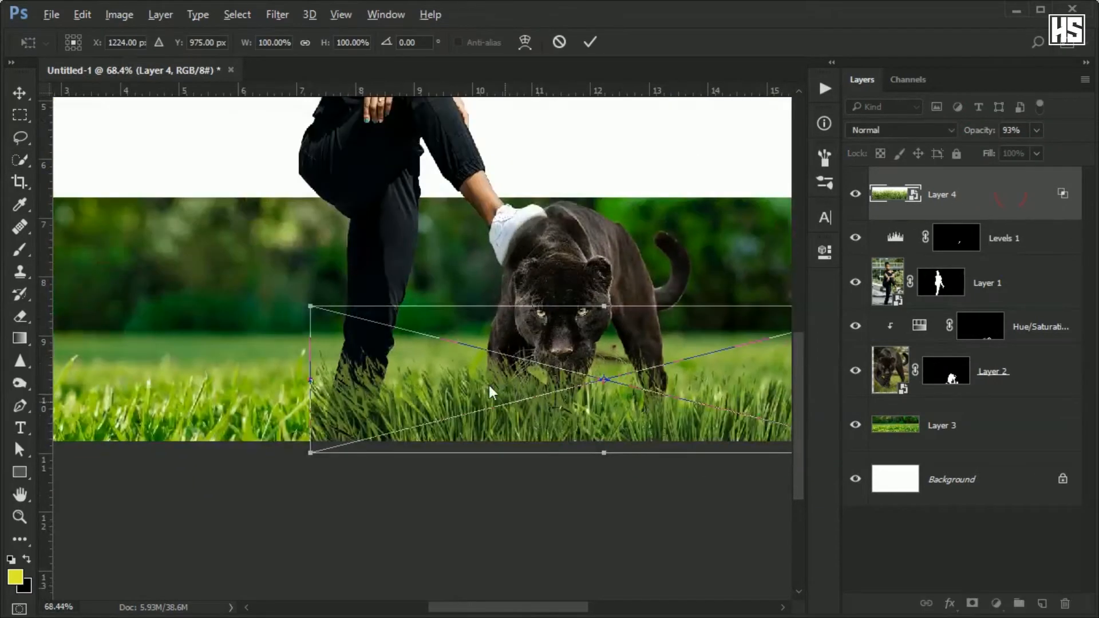
pyautogui.moveTo(310, 306); pyautogui.dragTo(436, 336)
pyautogui.moveTo(554, 385); pyautogui.dragTo(310, 402)
pyautogui.press('Return')
# Duplicate the Layer 4 grass, flip the copy horizontally and place it beside the original under the woman's leg.
pyautogui.hotkey('ctrl', 'j')
pyautogui.hotkey('ctrl', 't')
pyautogui.rightClick(340, 399)
pyautogui.click(378, 575)
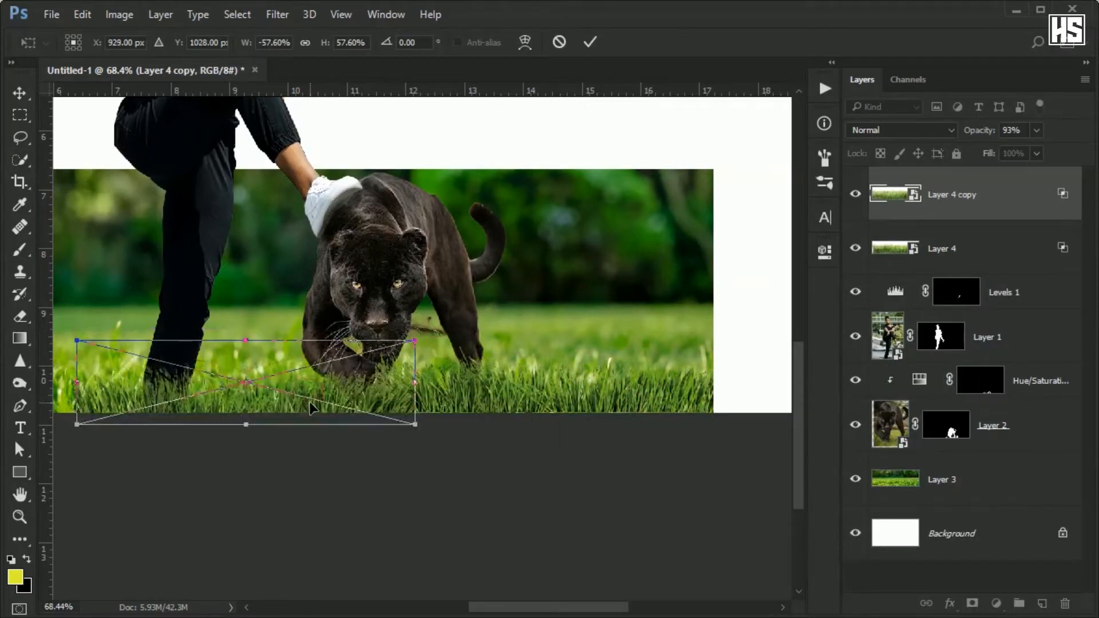
pyautogui.press('Return')
# Combine Layer 4 and Layer 4 copy into one smart object.
pyautogui.keyDown('shift'); pyautogui.click(1010, 229); pyautogui.keyUp('shift')
pyautogui.rightClick(1010, 223)
pyautogui.click(779, 170)
# Duplicate the combined grass strip twice and position the copies so the grass spans the full canvas width.
pyautogui.hotkey('ctrl', 'j')
pyautogui.hotkey('ctrl', 't')
pyautogui.scroll(-7, 613, 445)
pyautogui.moveTo(600, 507)
pyautogui.mouseDown()
pyautogui.moveTo(660, 503)
pyautogui.moveTo(342, 520)
pyautogui.mouseUp()
pyautogui.press('Return')
pyautogui.press('w')
pyautogui.hotkey('ctrl', 'j')
pyautogui.hotkey('ctrl', 't')
pyautogui.press('Return')
pyautogui.press('w')
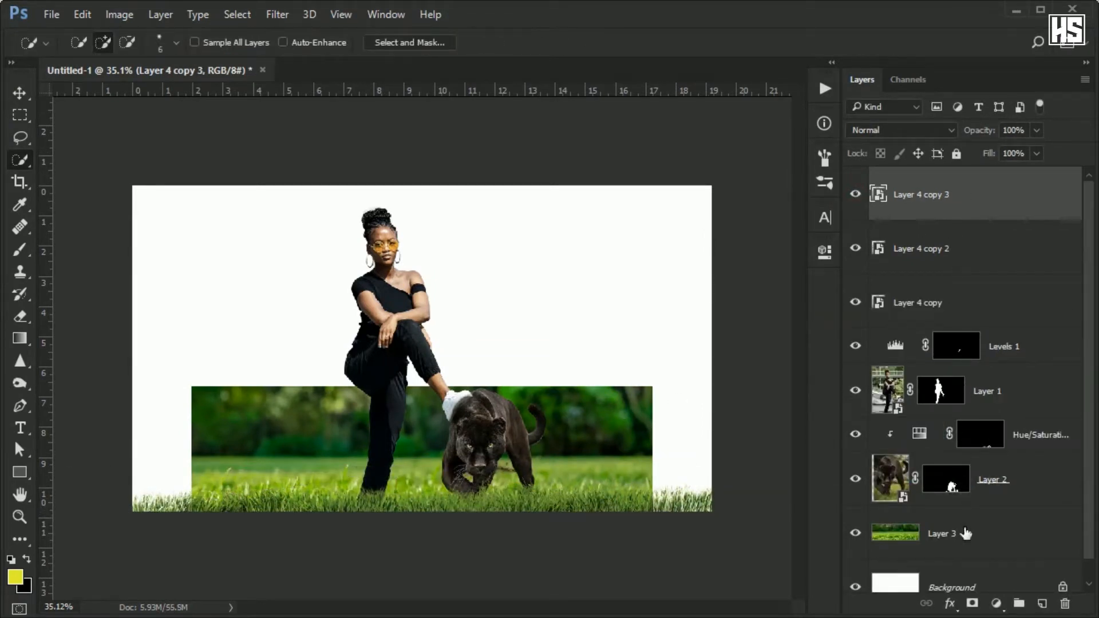
# Move the Layer 3 field to the canvas's left edge and extend it to the right edge with a duplicate.
pyautogui.click(967, 534)
pyautogui.hotkey('ctrl', 't')
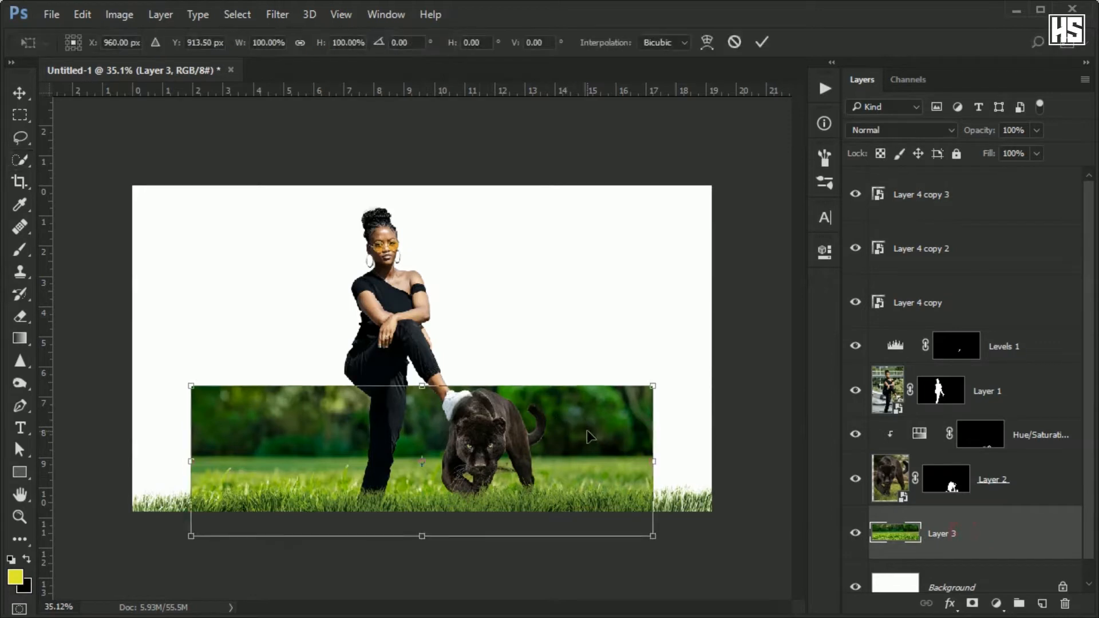
pyautogui.moveTo(589, 437); pyautogui.dragTo(517, 436)
pyautogui.hotkey('ctrl', 'j')
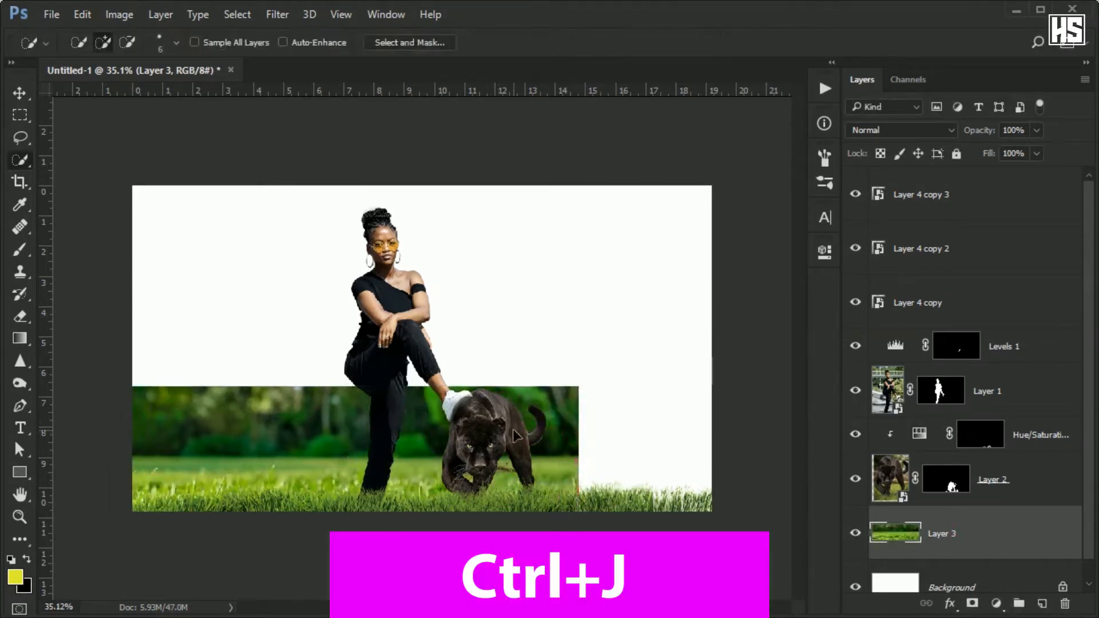
pyautogui.hotkey('ctrl', 't')
pyautogui.moveTo(560, 436); pyautogui.dragTo(737, 442)
pyautogui.press('Return')
pyautogui.press('w')
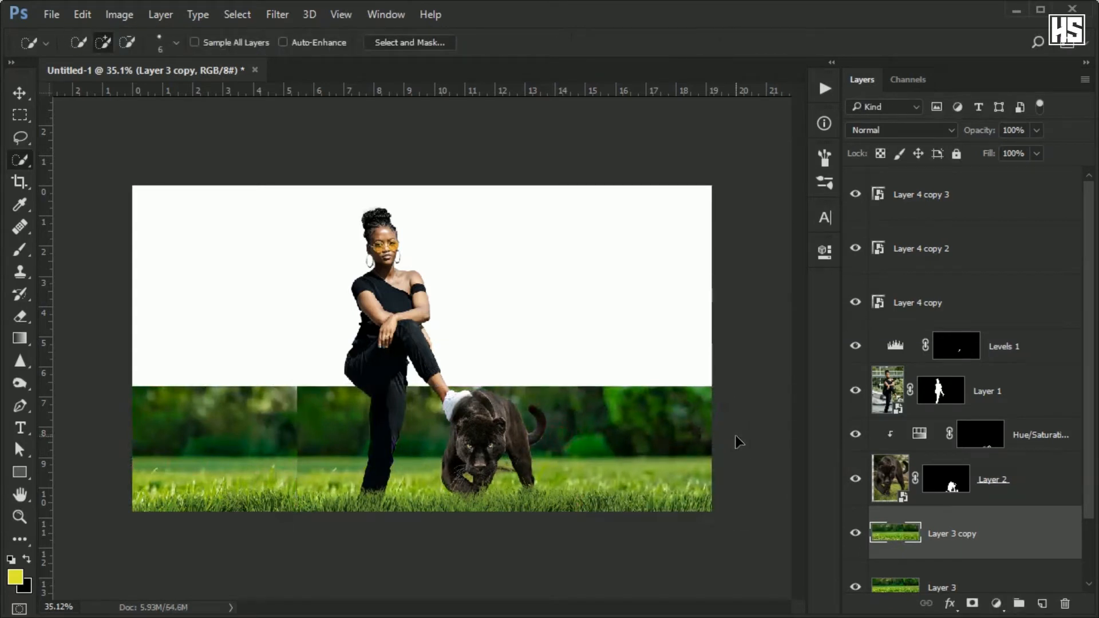
# Place Layer 3 copy beneath Layer 3, merge the two, and inspect the merged field on its own.
pyautogui.hotkey('ctrl', '[')
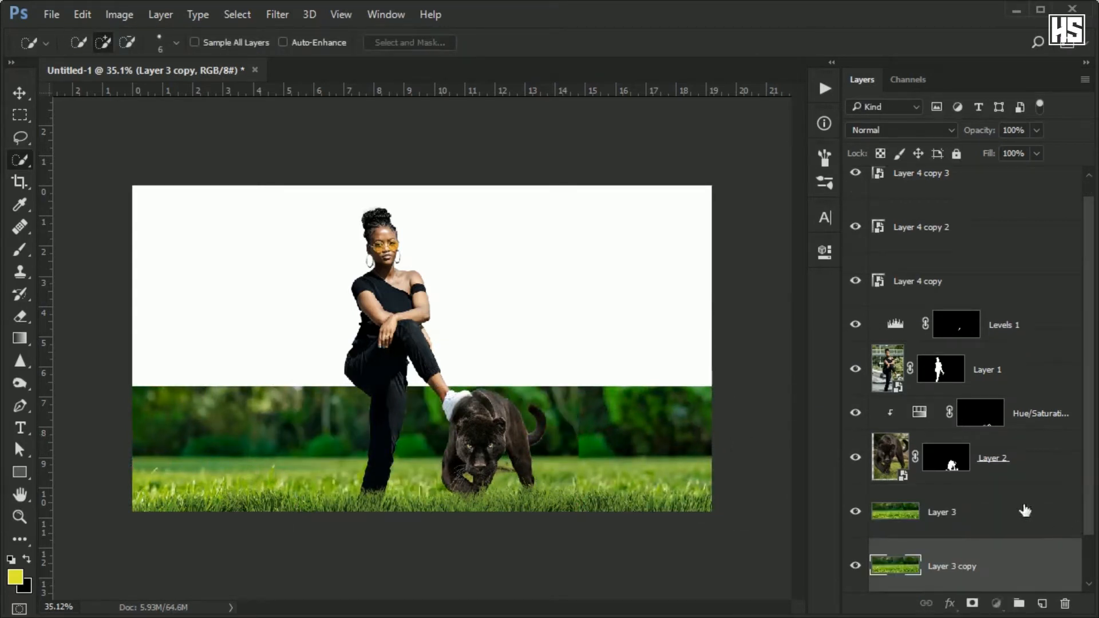
pyautogui.keyDown('shift'); pyautogui.click(1025, 511); pyautogui.keyUp('shift')
pyautogui.hotkey('ctrl', 'e')
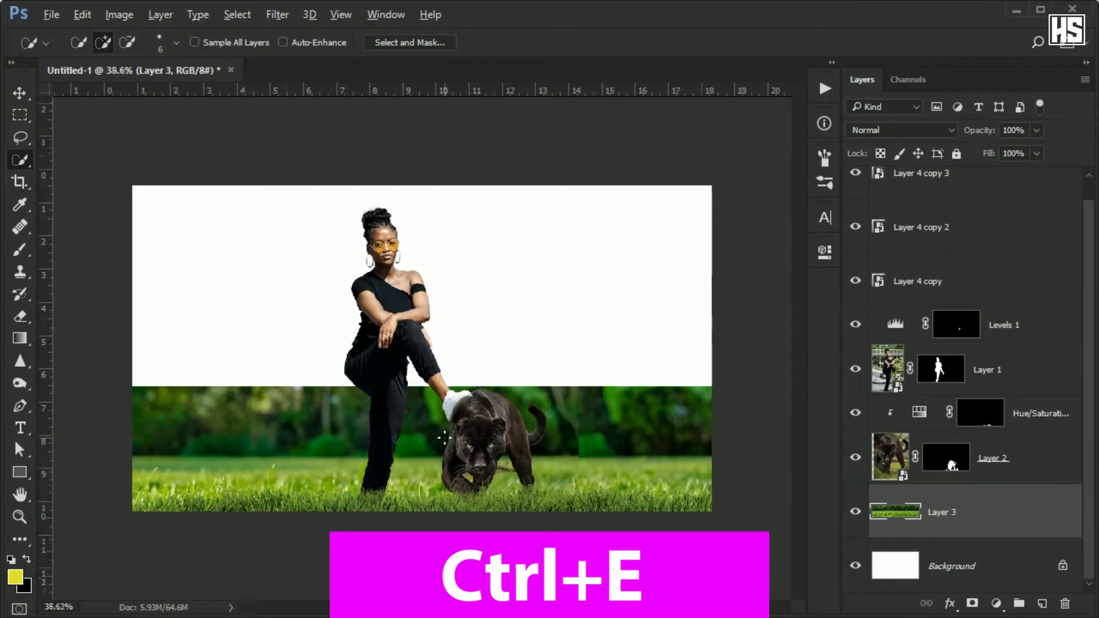
pyautogui.scroll(2, 444, 438)
pyautogui.keyDown('alt'); pyautogui.click(855, 512); pyautogui.keyUp('alt')
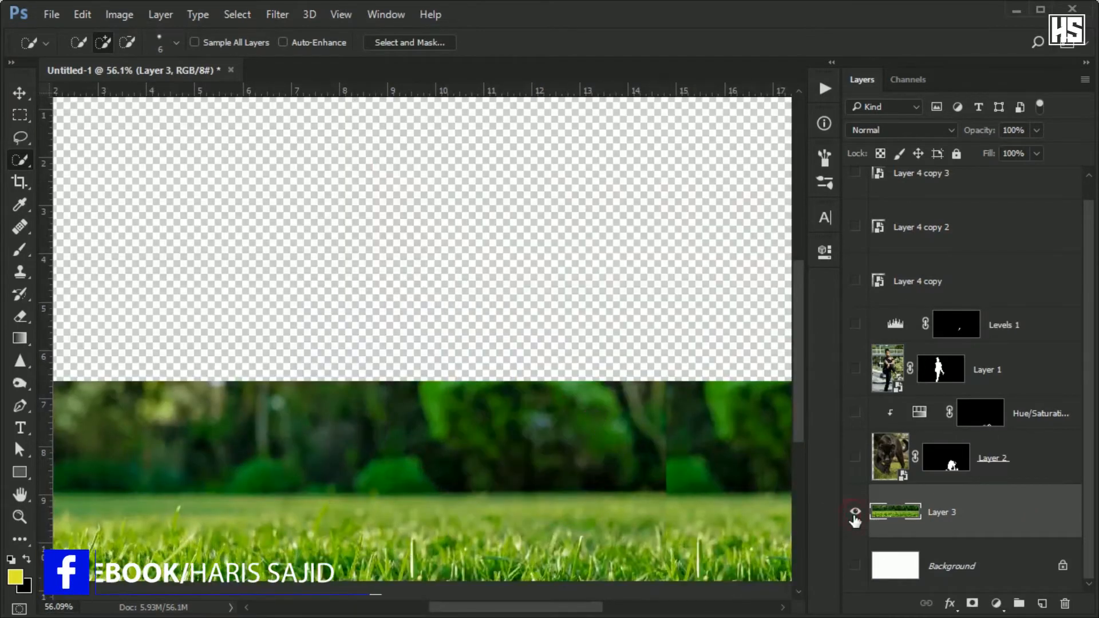
pyautogui.keyDown('alt'); pyautogui.click(855, 515); pyautogui.keyUp('alt')
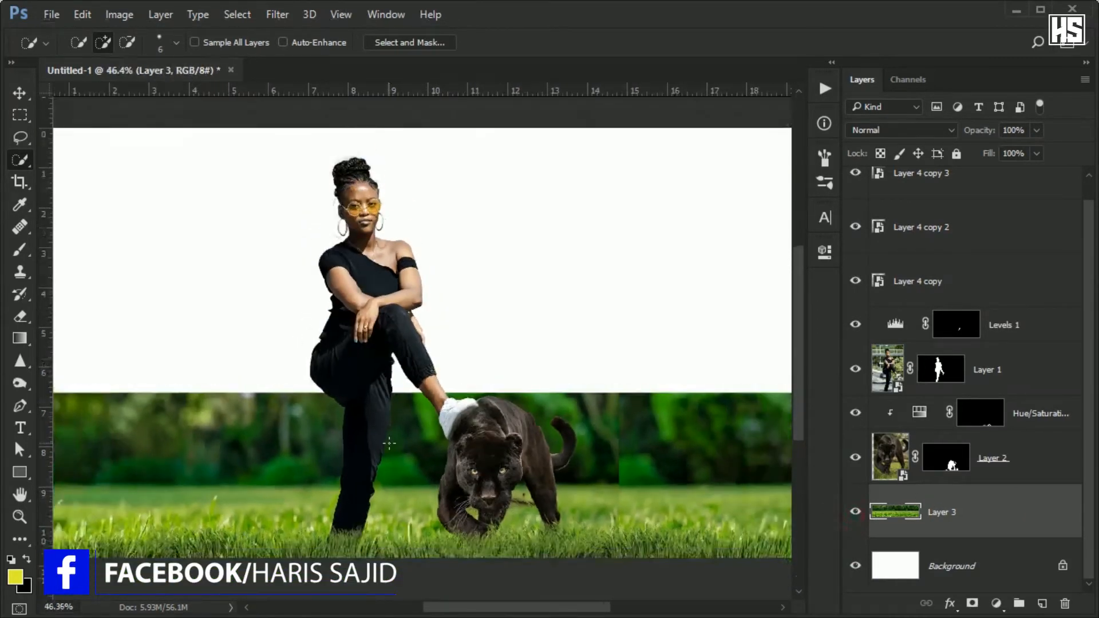
# Combine Layer 4 copy, Layer 4 copy 2 and Layer 4 copy 3 into a single smart object.
pyautogui.scroll(-2, 389, 442)
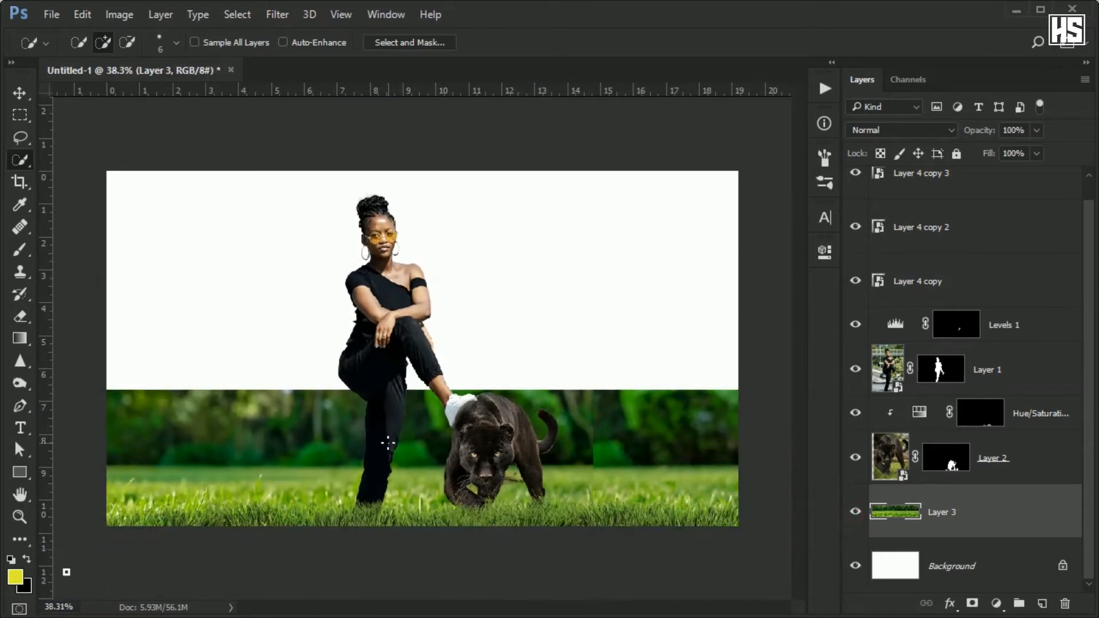
pyautogui.scroll(1, 963, 262)
pyautogui.click(983, 300)
pyautogui.keyDown('shift'); pyautogui.click(983, 196); pyautogui.keyUp('shift')
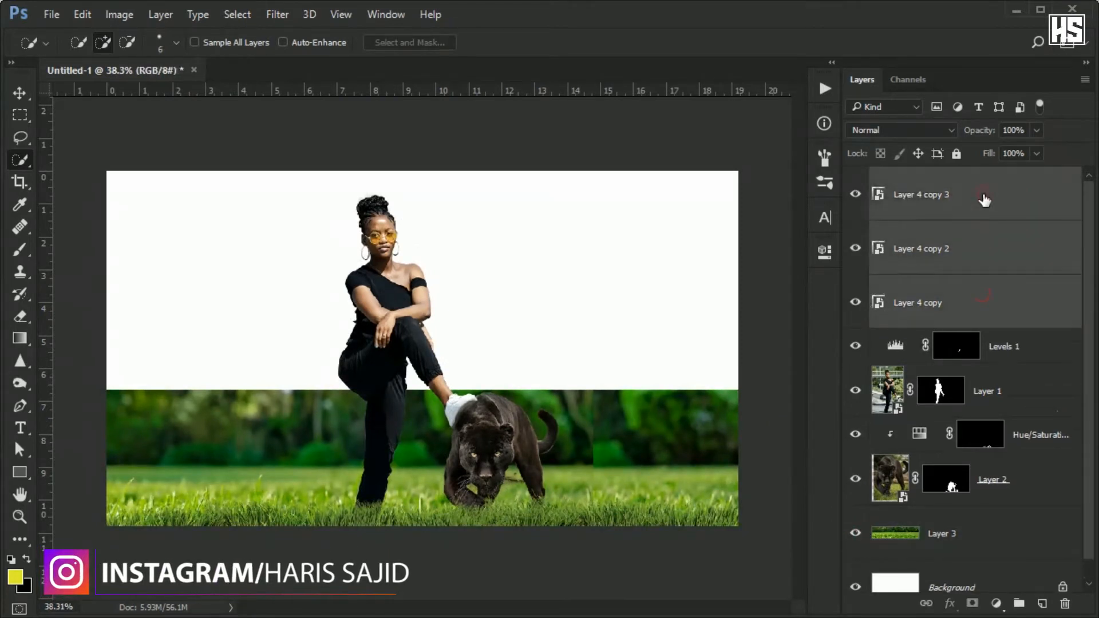
pyautogui.rightClick(991, 201)
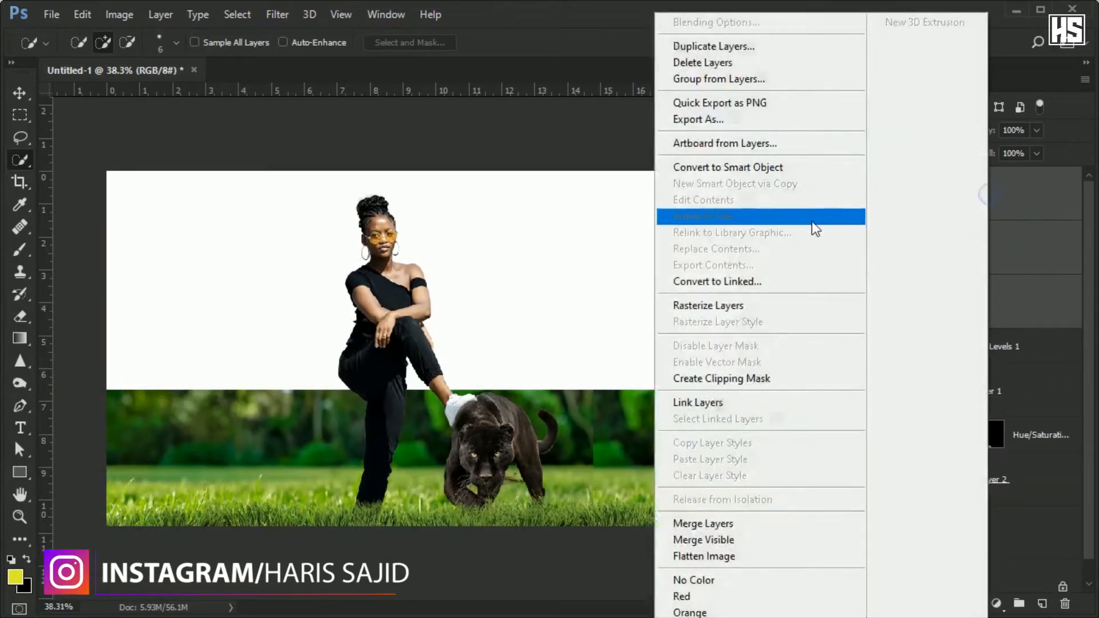
pyautogui.click(766, 165)
# Add a Hue/Saturation adjustment clipped to the grass smart object with Saturation +35 and Lightness +3.
pyautogui.scroll(2, 760, 161)
pyautogui.scroll(4, 417, 396)
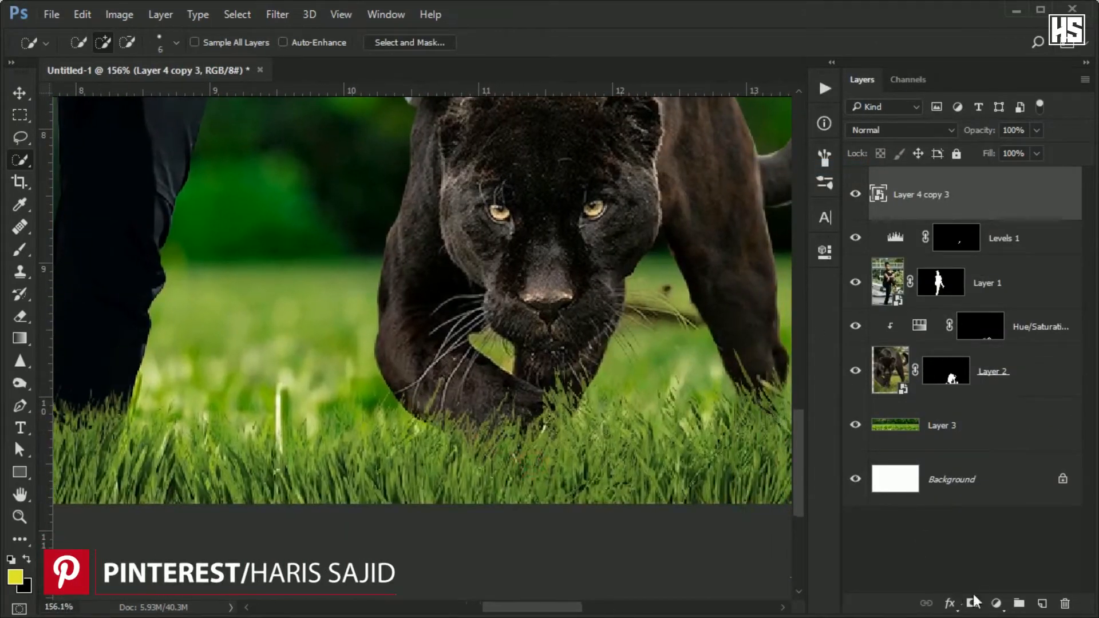
pyautogui.click(997, 603)
pyautogui.click(977, 400)
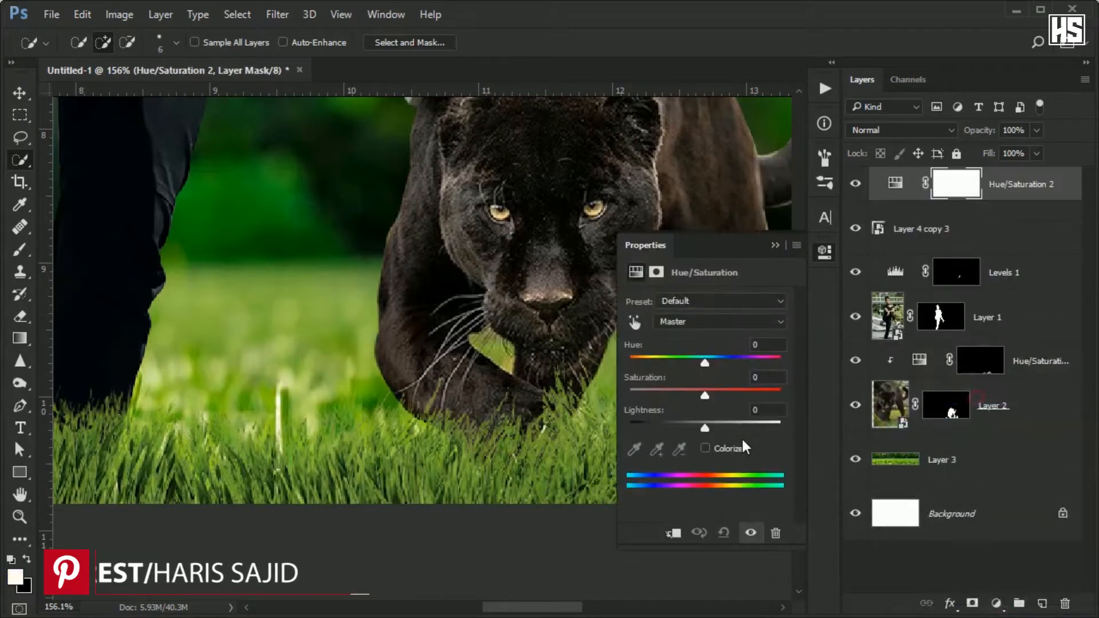
pyautogui.click(673, 533)
pyautogui.moveTo(706, 390); pyautogui.dragTo(709, 429)
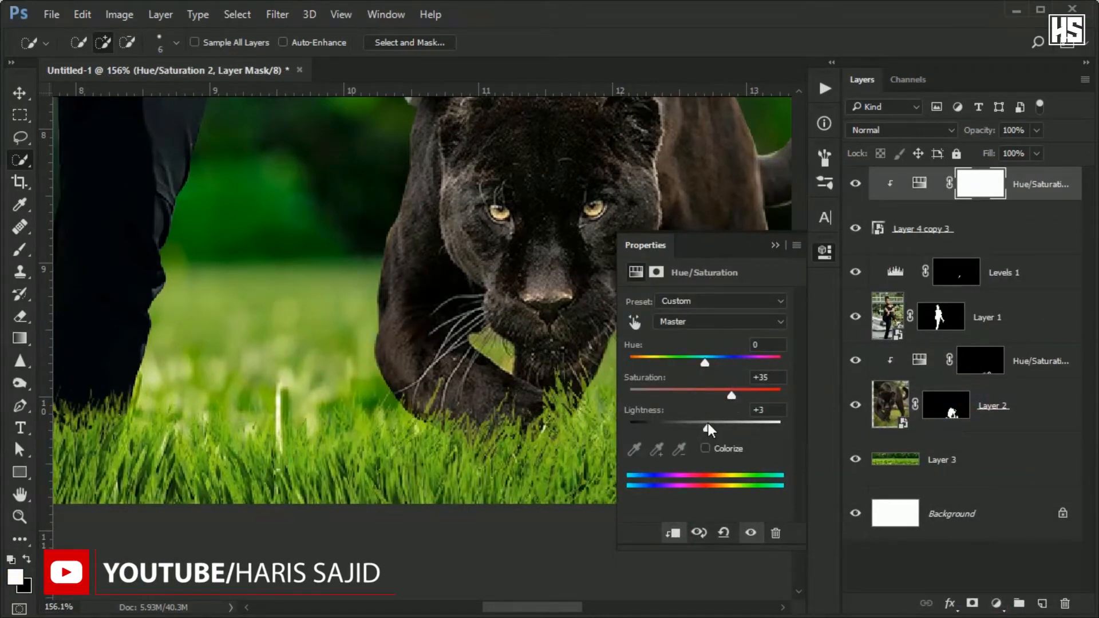
pyautogui.click(775, 245)
# Lower the Blend If This Layer highlight limit on Layer 4 copy 3 to hide the brighter grass tones.
pyautogui.scroll(-5, 634, 280)
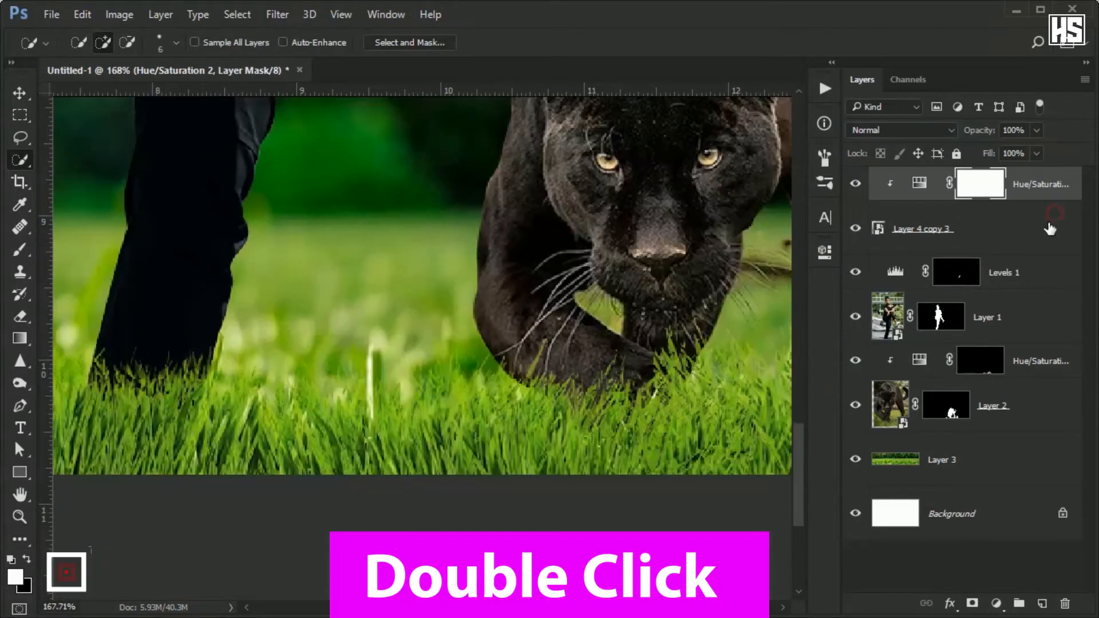
pyautogui.click(1051, 228)
pyautogui.doubleClick(1053, 229)
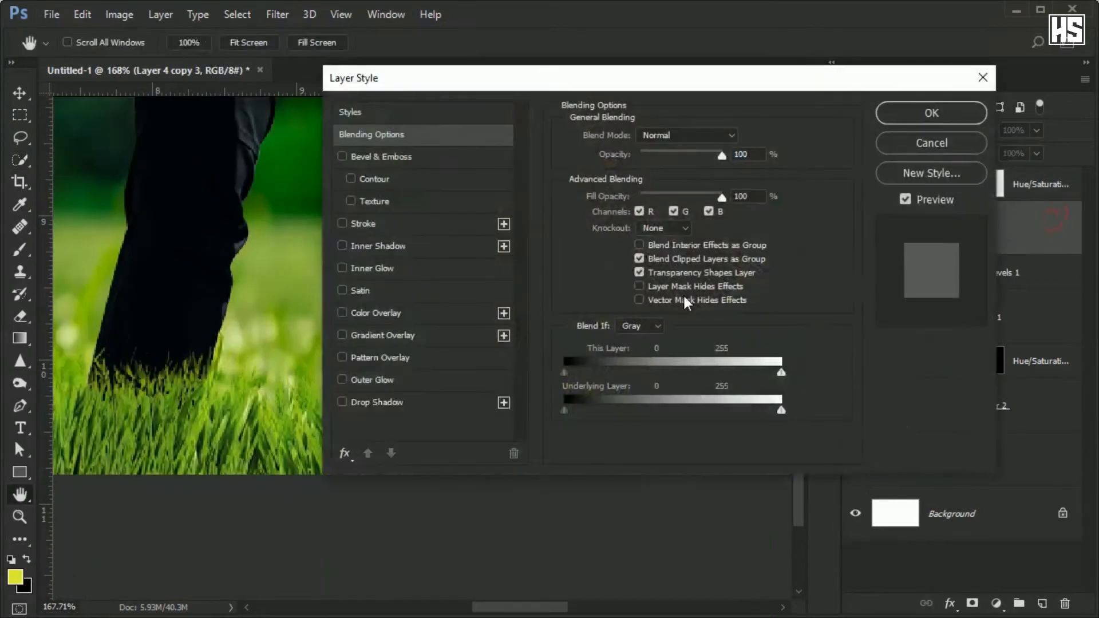
pyautogui.moveTo(779, 370); pyautogui.dragTo(706, 367)
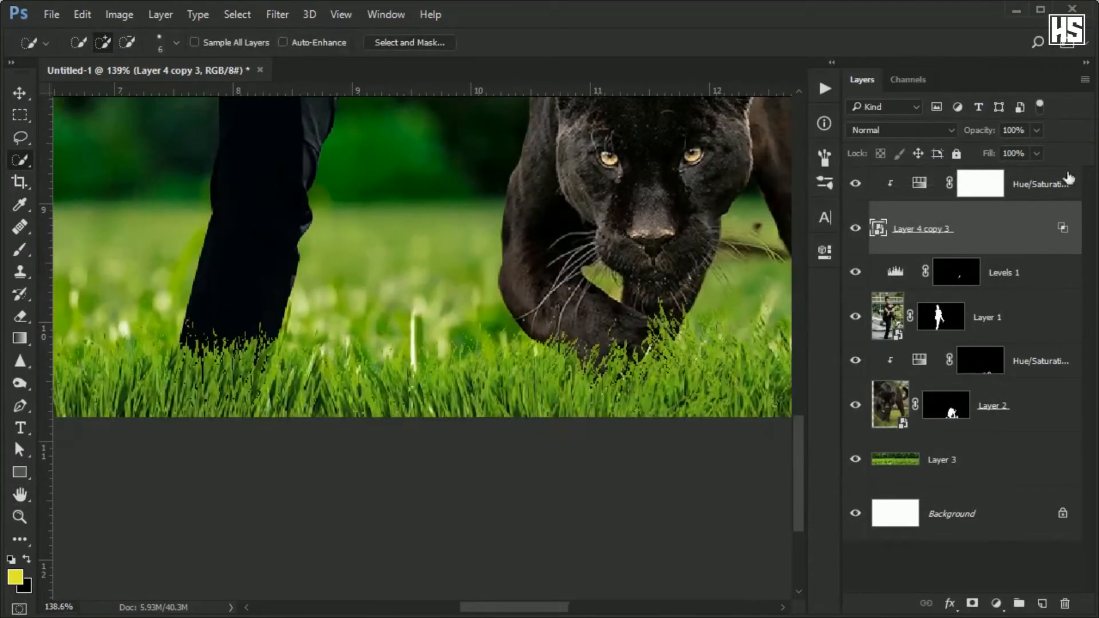
# Create an empty layer above the grass Hue/Saturation adjustment and choose the 134 px grass brush preset.
pyautogui.click(873, 184)
pyautogui.hotkey('ctrl', 'shift', 'n')
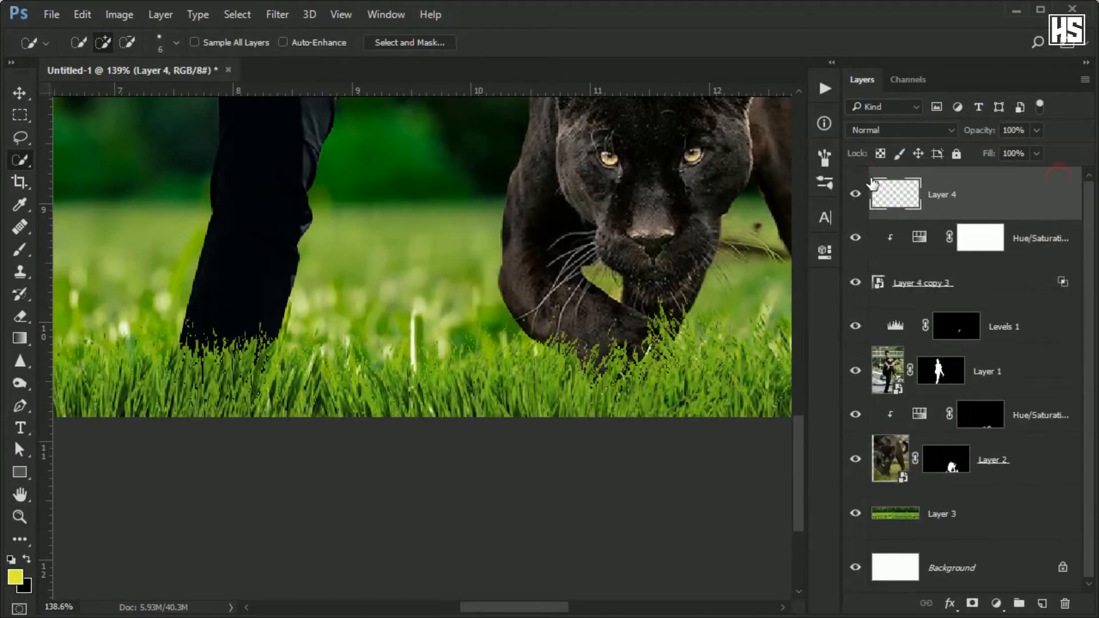
pyautogui.click(825, 184)
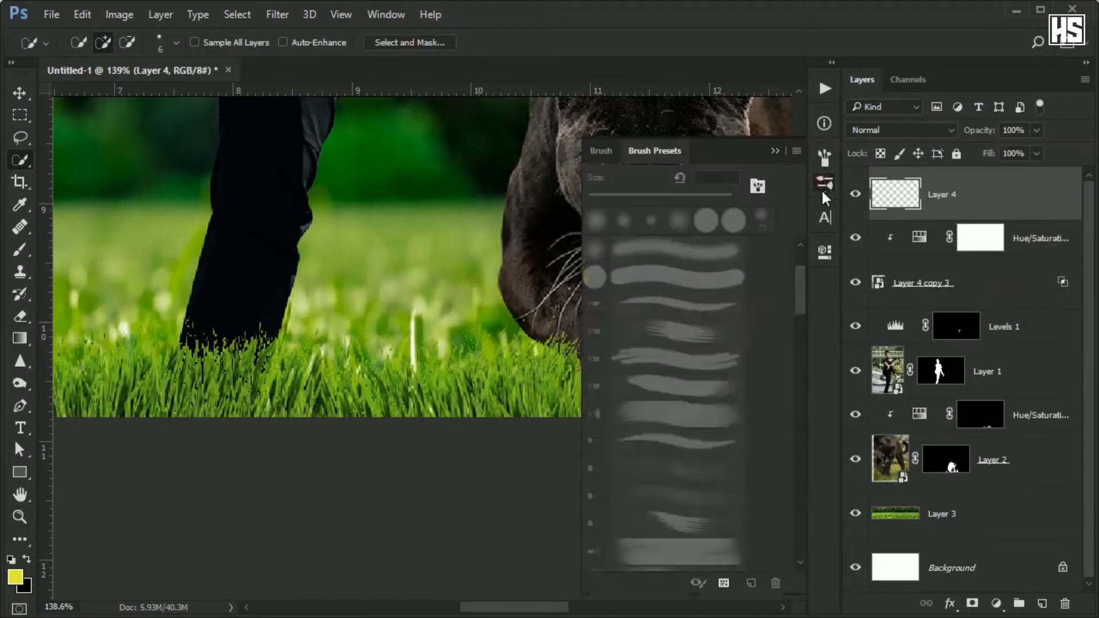
pyautogui.press('b')
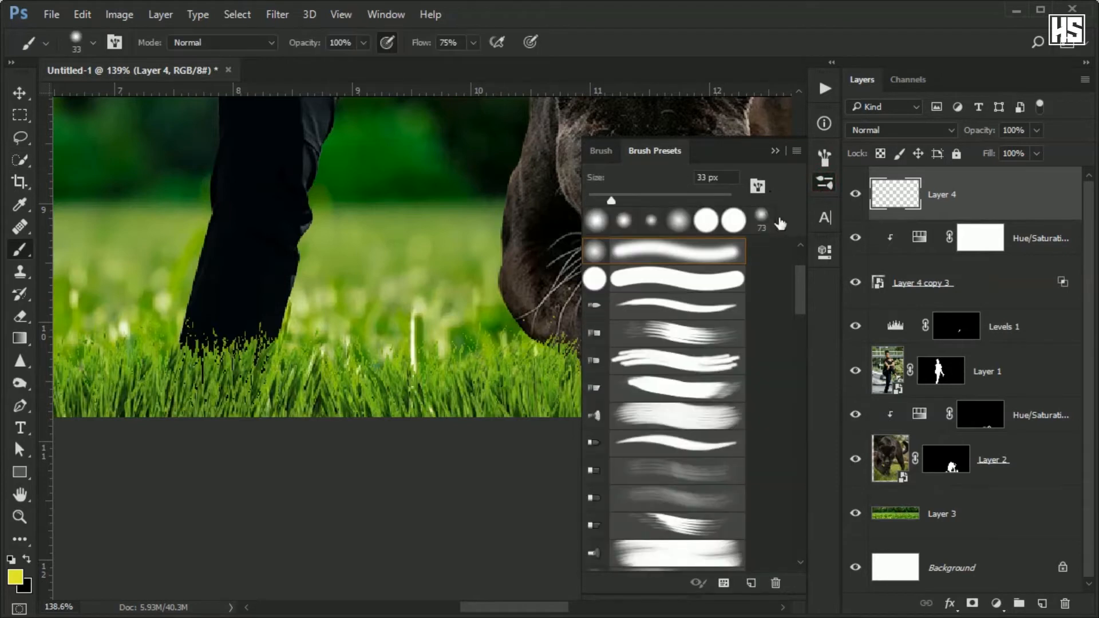
pyautogui.moveTo(798, 280); pyautogui.dragTo(801, 504)
pyautogui.click(597, 347)
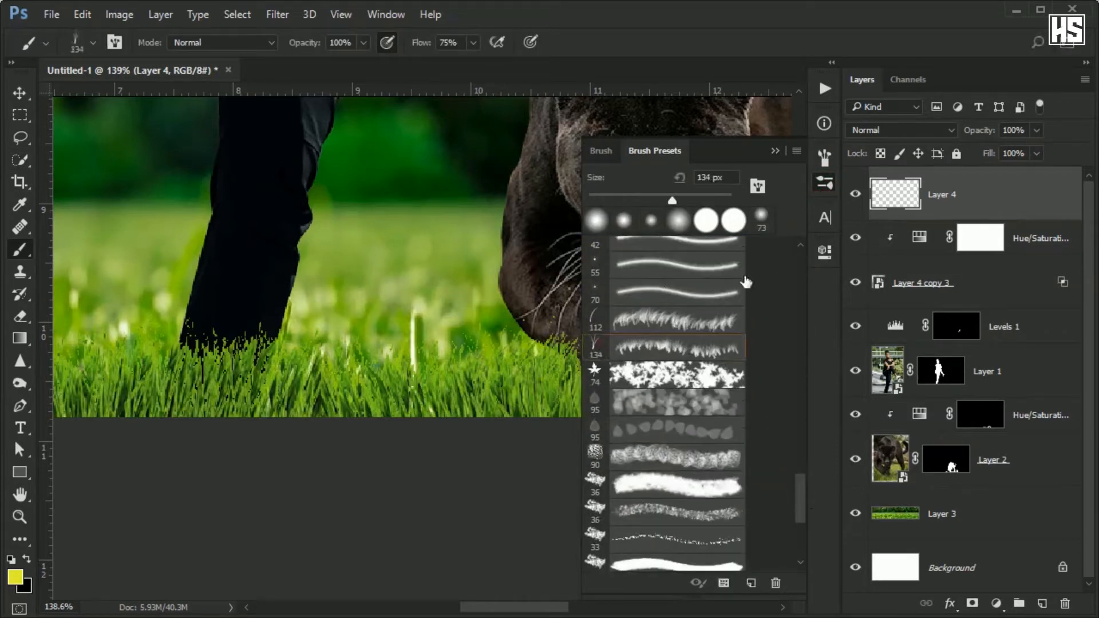
pyautogui.click(775, 151)
# Paint grass blades across the lower edge of the field on Layer 4, sampling varied greens from the existing grass.
pyautogui.moveTo(617, 338)
pyautogui.keyDown('alt'); pyautogui.mouseDown()
pyautogui.moveTo(627, 357)
pyautogui.moveTo(579, 362)
pyautogui.mouseUp(); pyautogui.keyUp('alt')
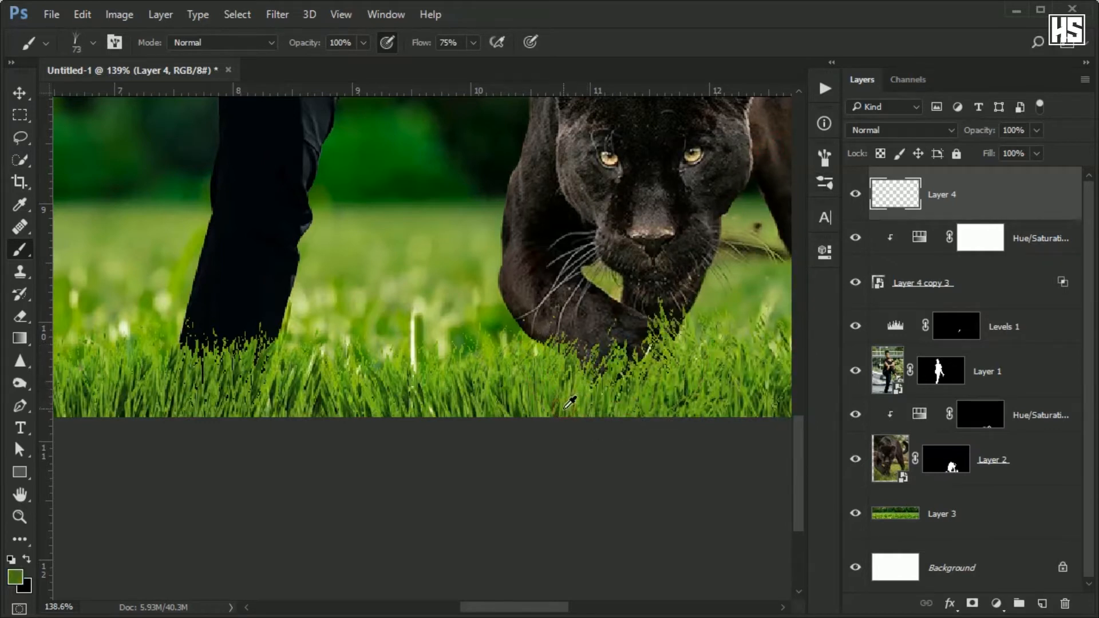
pyautogui.moveTo(564, 406)
pyautogui.mouseDown()
pyautogui.moveTo(570, 378)
pyautogui.moveTo(378, 396)
pyautogui.mouseUp()
pyautogui.keyDown('alt'); pyautogui.rightClick(617, 396); pyautogui.keyUp('alt')
pyautogui.click(505, 410)
pyautogui.scroll(-3, 458, 395)
pyautogui.click(410, 385)
pyautogui.click(315, 388)
pyautogui.moveTo(537, 384); pyautogui.dragTo(640, 396)
pyautogui.keyDown('alt'); pyautogui.rightClick(640, 390); pyautogui.keyUp('alt')
pyautogui.moveTo(321, 395)
pyautogui.mouseDown()
pyautogui.moveTo(514, 427)
pyautogui.moveTo(790, 429)
pyautogui.mouseUp()
pyautogui.keyDown('alt'); pyautogui.click(348, 396); pyautogui.keyUp('alt')
pyautogui.scroll(-1, 248, 418)
pyautogui.scroll(-1, 250, 416)
pyautogui.moveTo(630, 436); pyautogui.dragTo(368, 431)
pyautogui.moveTo(720, 440)
pyautogui.mouseDown()
pyautogui.moveTo(359, 420)
pyautogui.moveTo(639, 402)
pyautogui.moveTo(567, 433)
pyautogui.mouseUp()
pyautogui.keyDown('alt'); pyautogui.rightClick(422, 397); pyautogui.keyUp('alt')
pyautogui.scroll(3, 577, 398)
pyautogui.moveTo(378, 426); pyautogui.dragTo(773, 440)
pyautogui.scroll(-2, 559, 338)
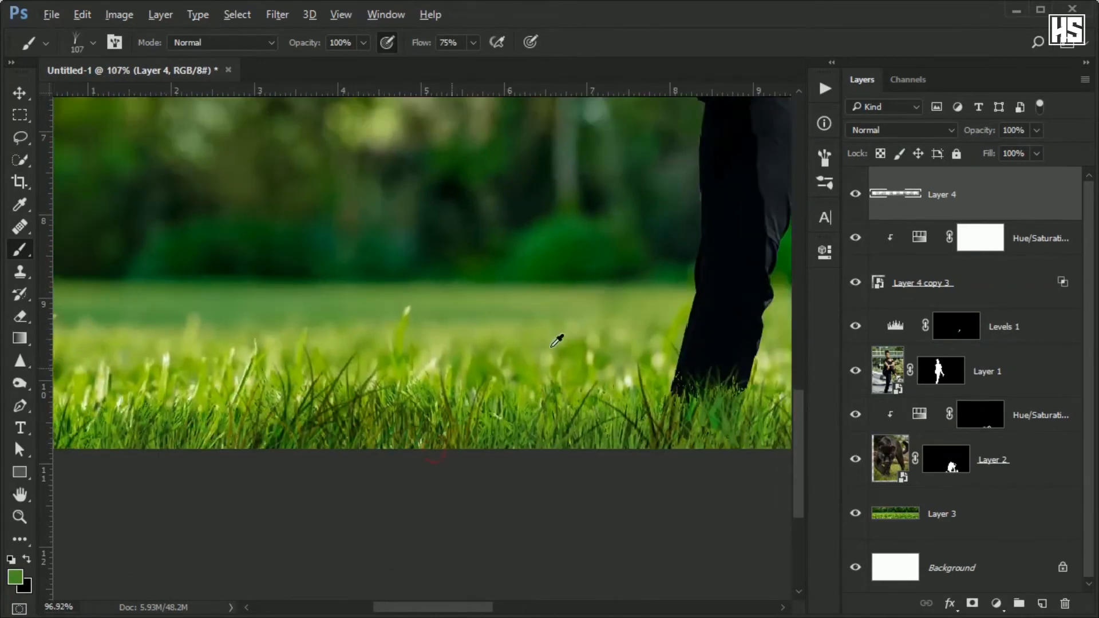
# Squash the painted grass on Layer 4 to about 93% of its height.
pyautogui.scroll(-6, 561, 307)
pyautogui.hotkey('ctrl', 't')
pyautogui.moveTo(444, 367)
pyautogui.mouseDown()
pyautogui.moveTo(449, 319)
pyautogui.moveTo(445, 371)
pyautogui.mouseUp()
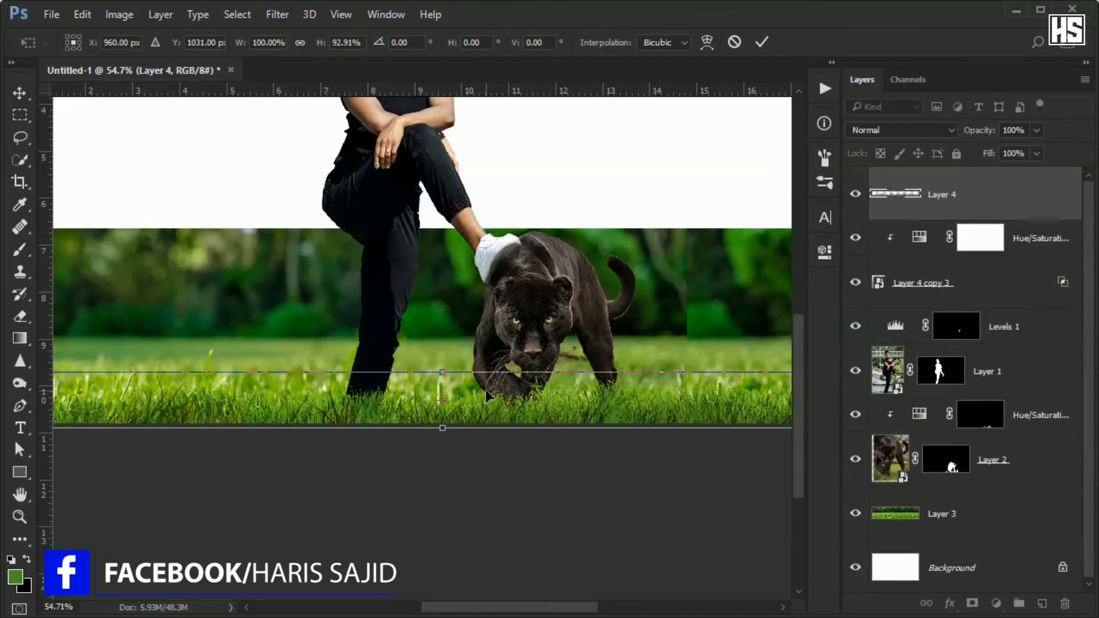
pyautogui.press('Return')
# Duplicate the painted grass layer and free-transform the copy to thicken the foreground grass.
pyautogui.hotkey('ctrl', 'j')
pyautogui.hotkey('ctrl', 't')
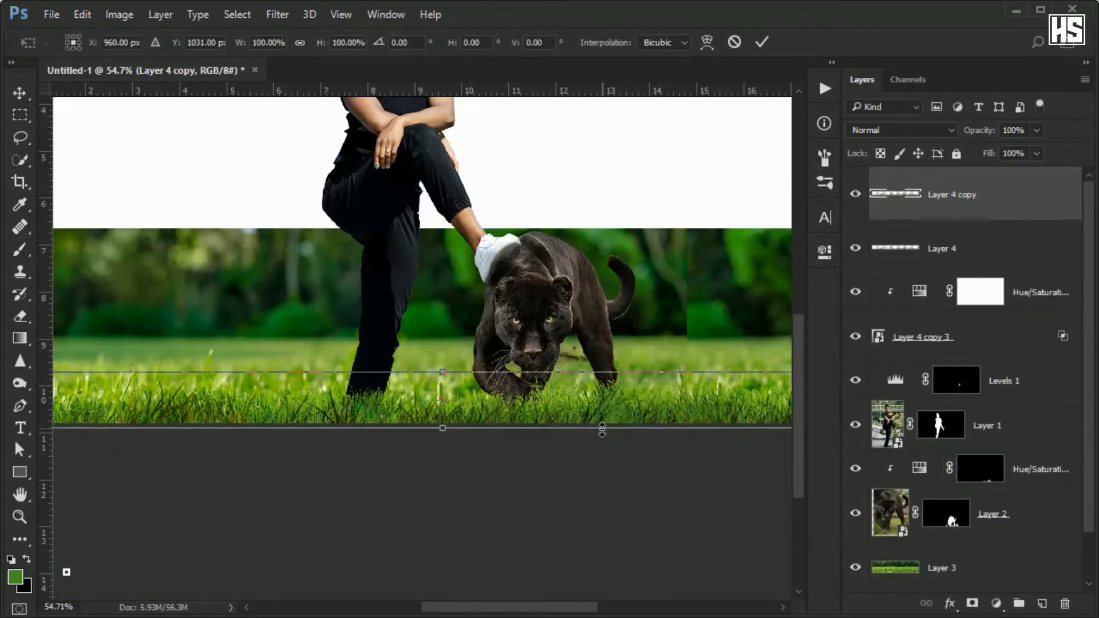
pyautogui.moveTo(442, 428); pyautogui.dragTo(461, 444)
pyautogui.press('Return')
# Examine how the foreground grass layers blend over the woman's leg and the panther's paws, up close and across the whole canvas.
pyautogui.scroll(8, 439, 432)
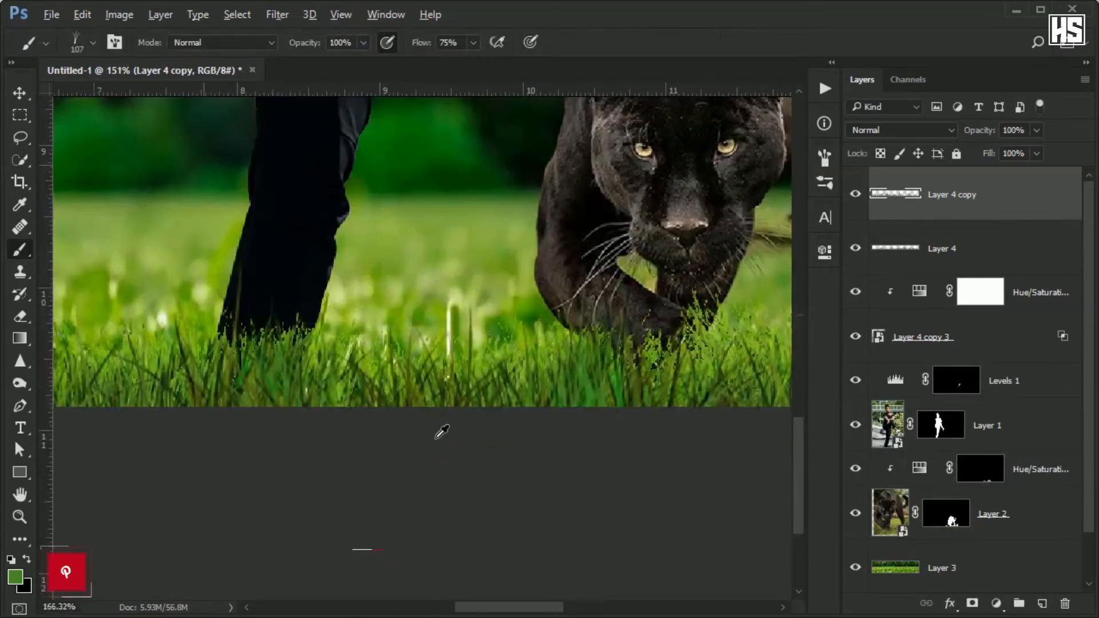
pyautogui.moveTo(405, 321); pyautogui.dragTo(641, 380)
pyautogui.click(1029, 347)
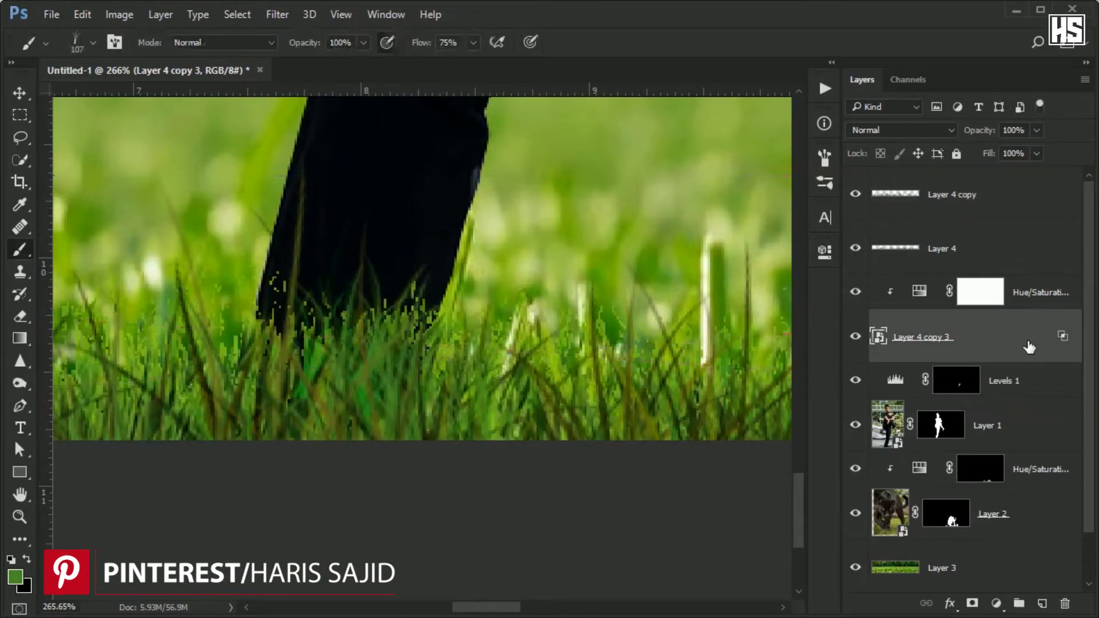
pyautogui.click(1009, 239)
pyautogui.scroll(-8, 524, 362)
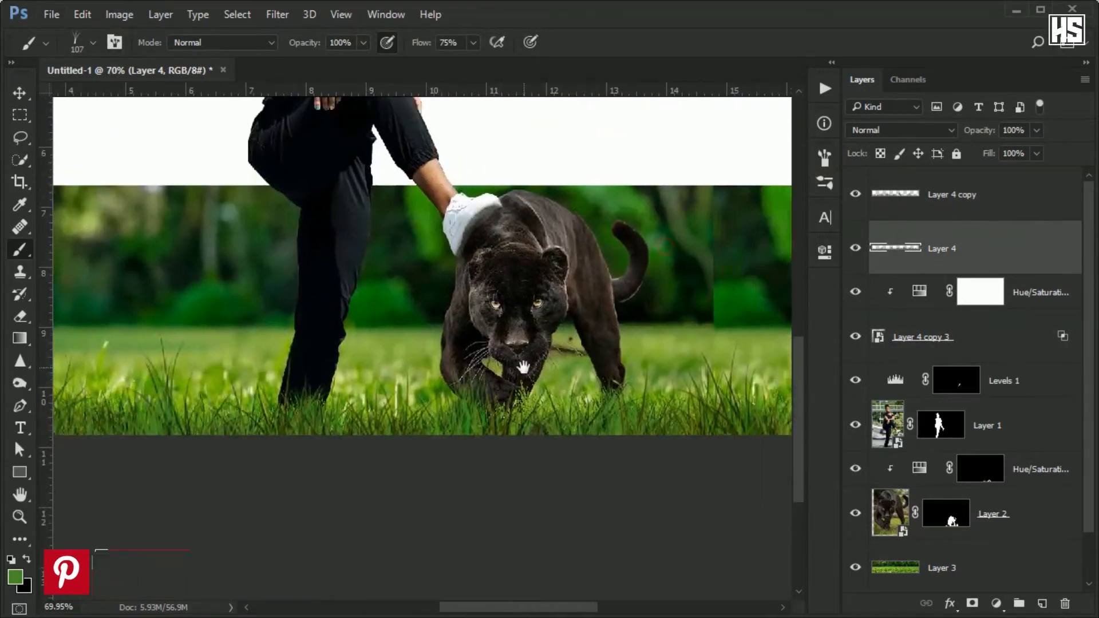
pyautogui.scroll(-4, 524, 362)
pyautogui.scroll(2, 454, 376)
pyautogui.scroll(-2, 454, 375)
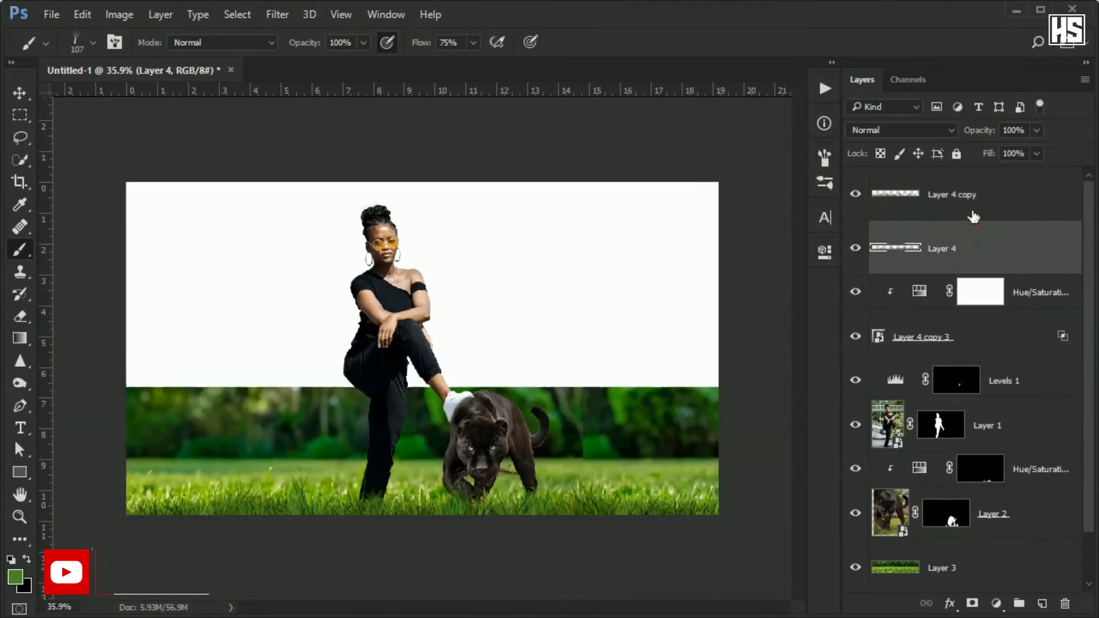
# Show only Layer 3, lasso the vertical seam in its hedge and grass, and replace it with a content-aware fill.
pyautogui.scroll(-2, 974, 216)
pyautogui.click(982, 508)
pyautogui.keyDown('alt'); pyautogui.click(855, 511); pyautogui.keyUp('alt')
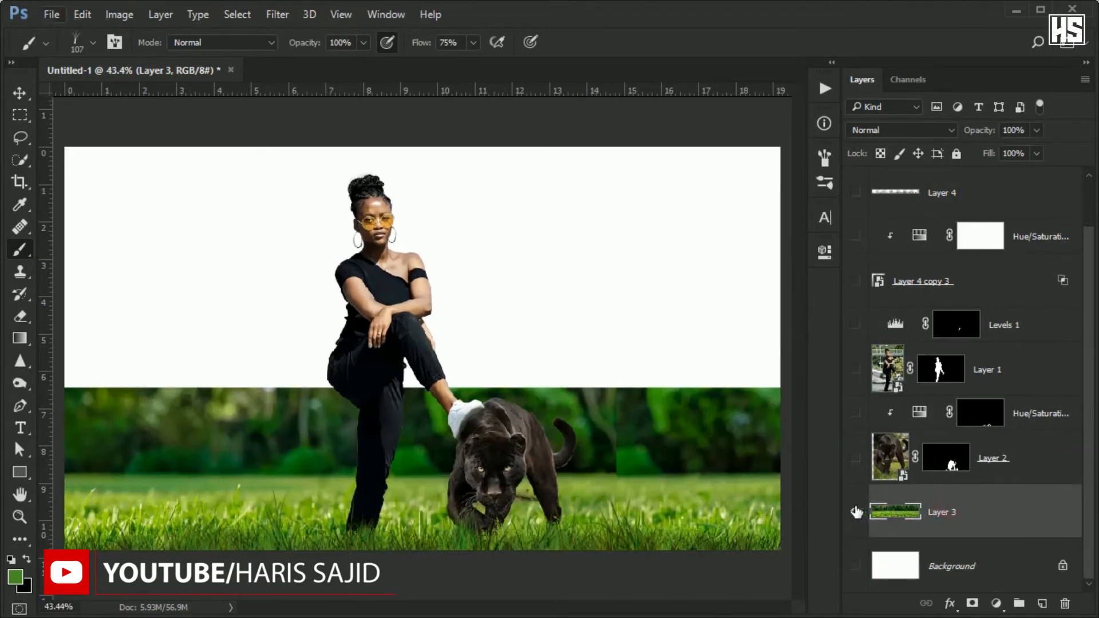
pyautogui.scroll(3, 673, 449)
pyautogui.scroll(2, 674, 448)
pyautogui.press('l')
pyautogui.scroll(1, 594, 400)
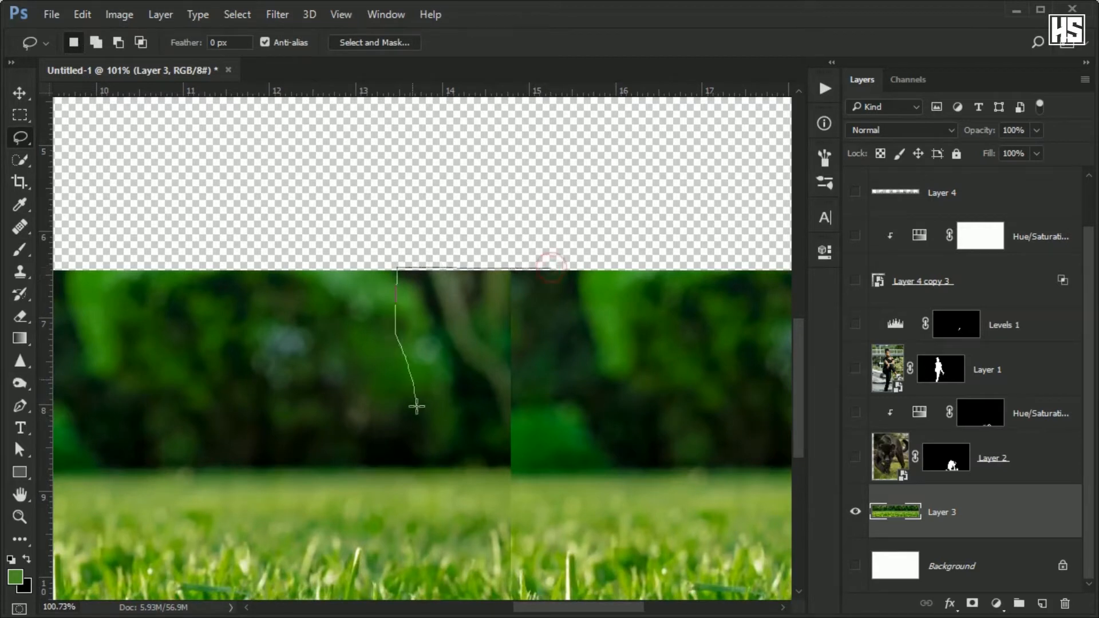
pyautogui.moveTo(423, 509)
pyautogui.mouseDown()
pyautogui.moveTo(402, 386)
pyautogui.moveTo(403, 401)
pyautogui.mouseUp()
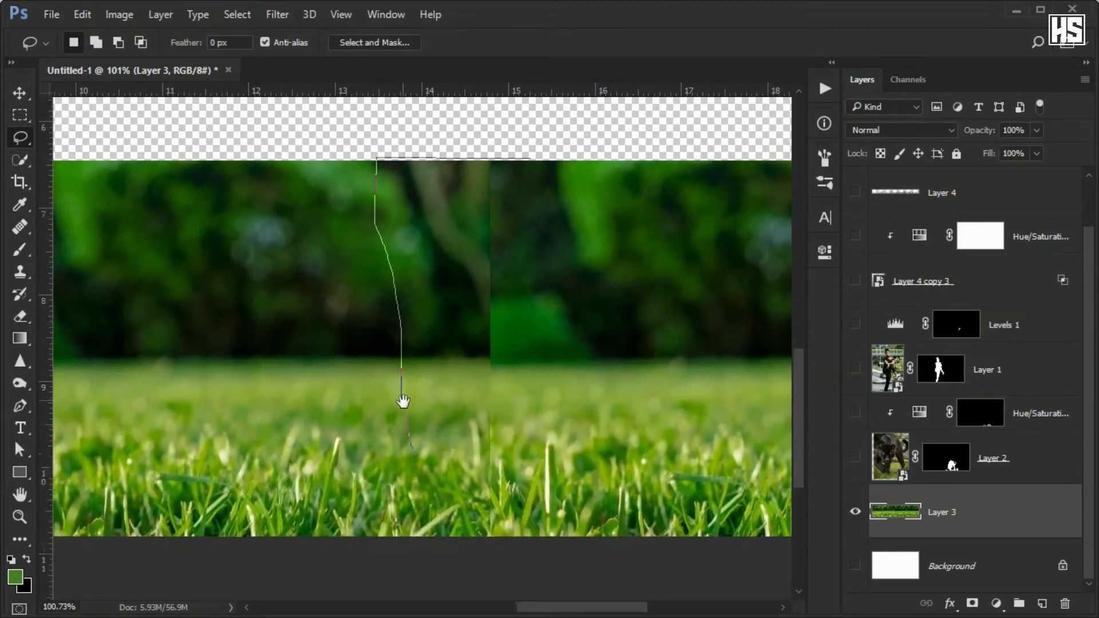
pyautogui.moveTo(547, 294); pyautogui.dragTo(534, 160)
pyautogui.hotkey('shift', 'F5')
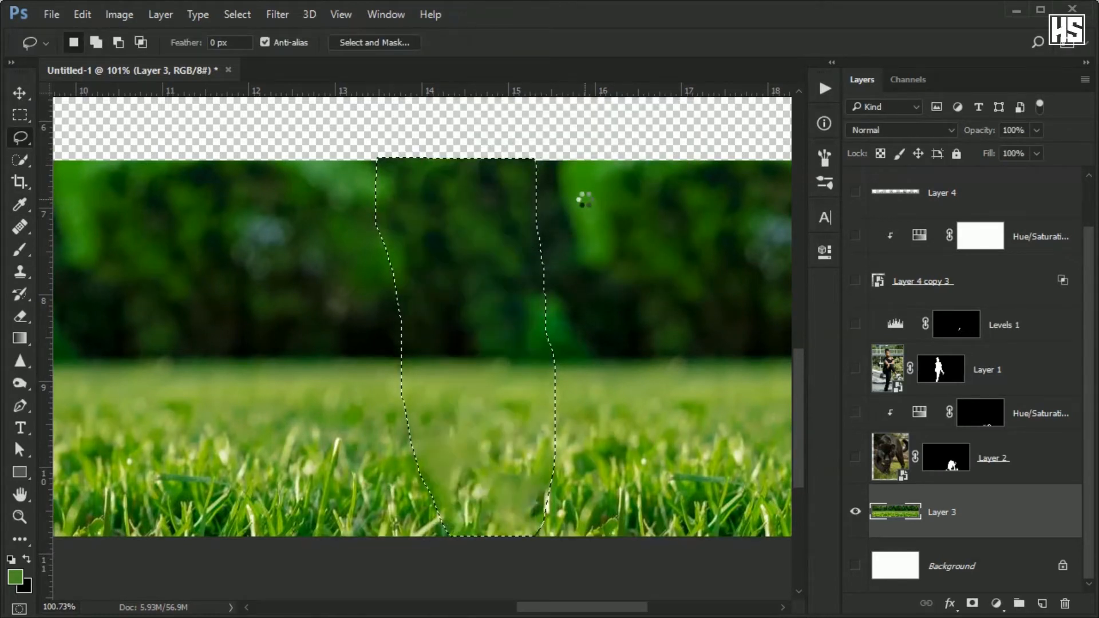
pyautogui.hotkey('ctrl', 'd')
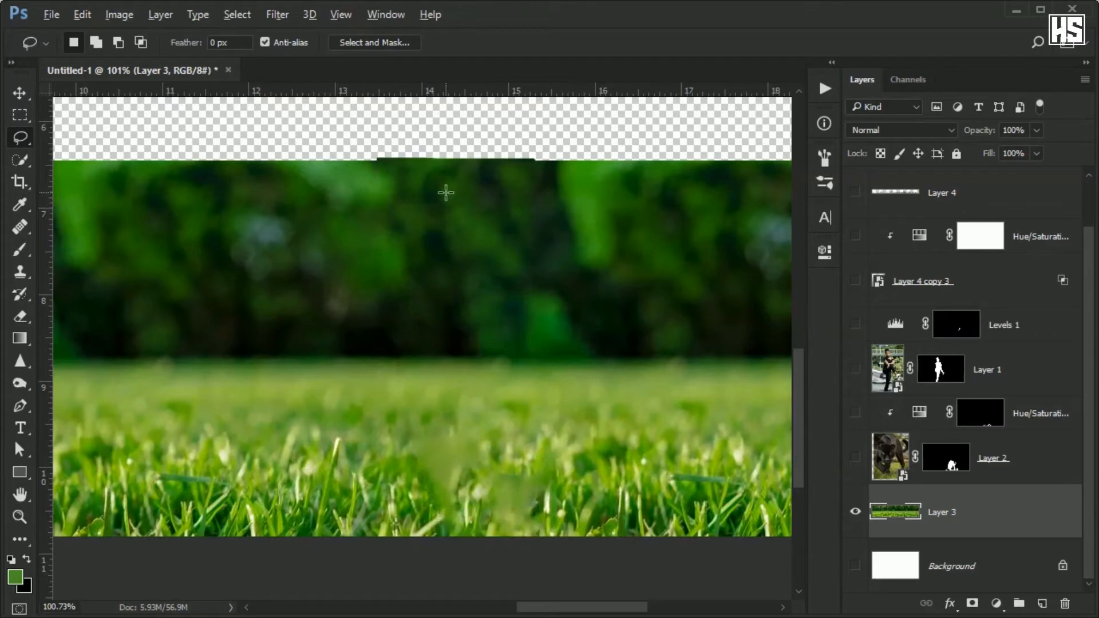
# Lasso a full-width strip over the upper edge of the hedge and extend the foliage into it with a content-aware fill.
pyautogui.scroll(-4, 446, 193)
pyautogui.moveTo(347, 204); pyautogui.dragTo(400, 393)
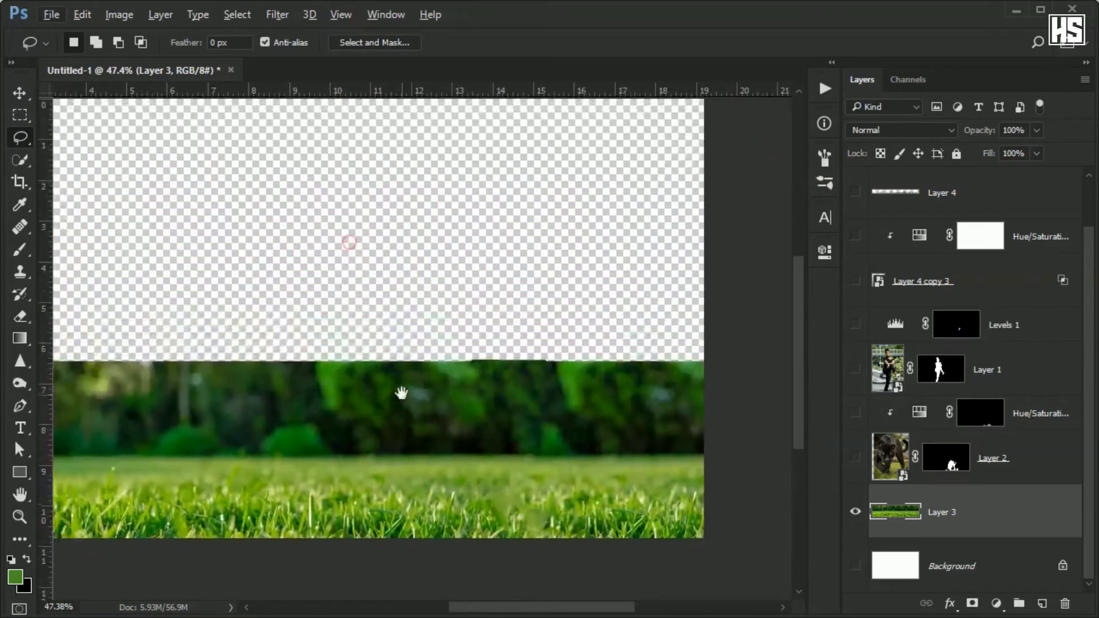
pyautogui.scroll(-2, 422, 407)
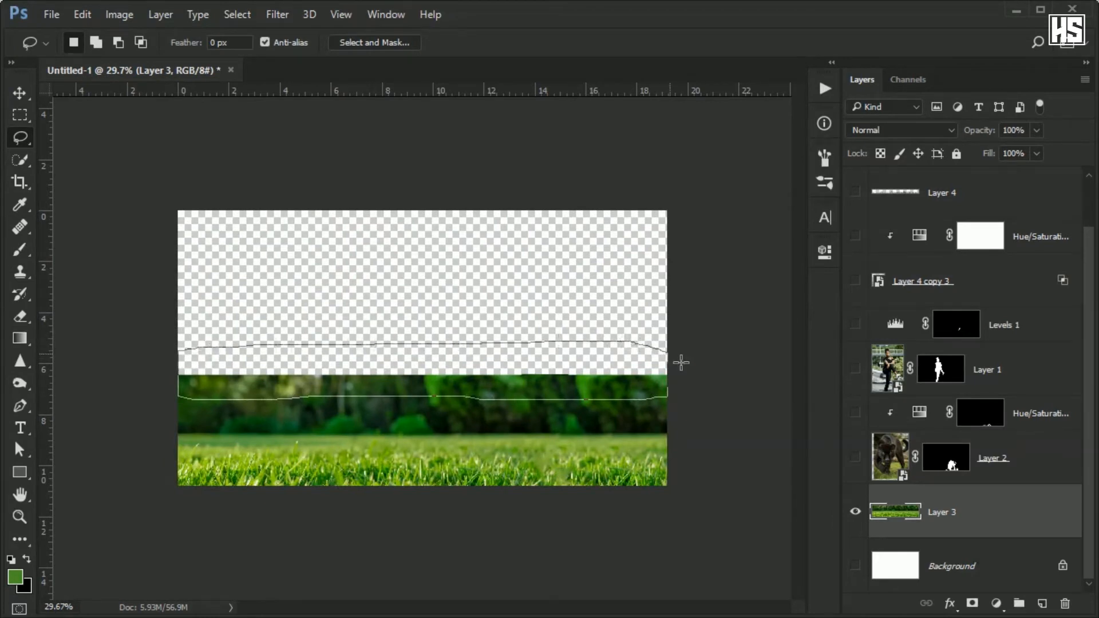
pyautogui.moveTo(680, 363); pyautogui.dragTo(685, 363)
pyautogui.hotkey('shift', 'F5')
pyautogui.press('Return')
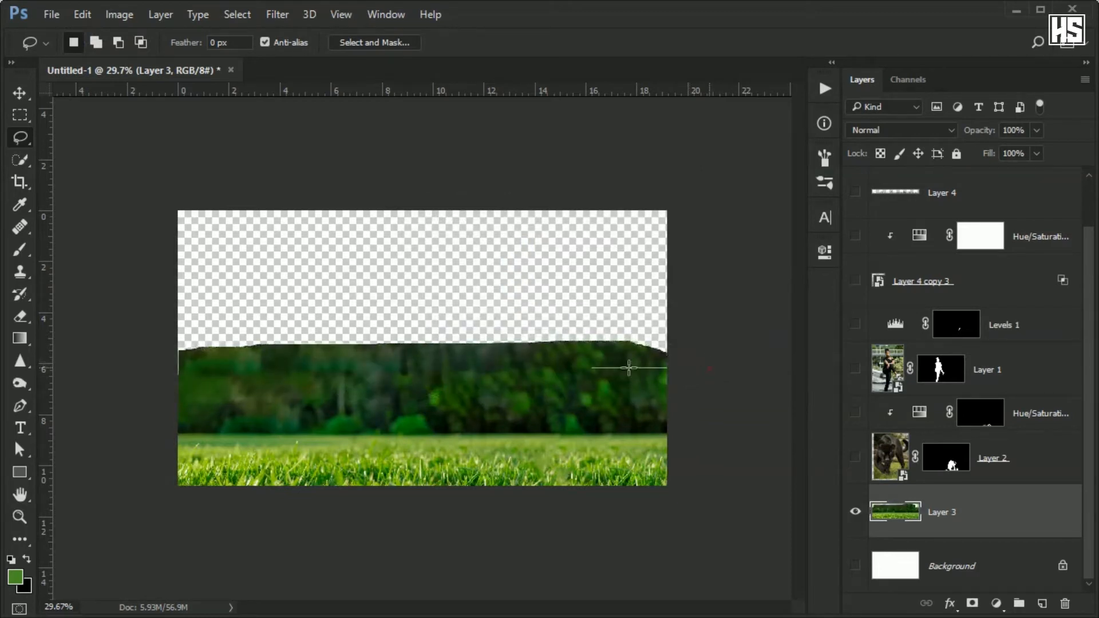
# Select the remaining empty area above the hedge and fill it with foliage using a content-aware fill.
pyautogui.moveTo(673, 374); pyautogui.dragTo(672, 375)
pyautogui.hotkey('shift', 'F5')
pyautogui.press('Return')
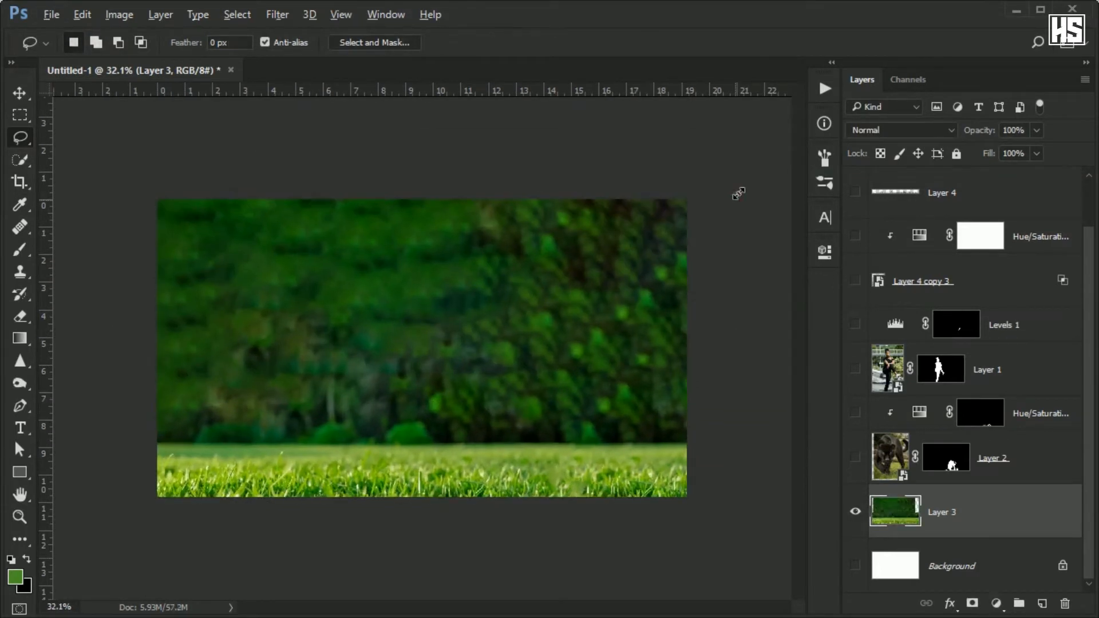
# Restore all layers, paste the blurred park trees image above Layer 3, and enlarge it to about 376% to cover the canvas.
pyautogui.keyDown('alt'); pyautogui.click(854, 514); pyautogui.keyUp('alt')
pyautogui.hotkey('ctrl', 'v')
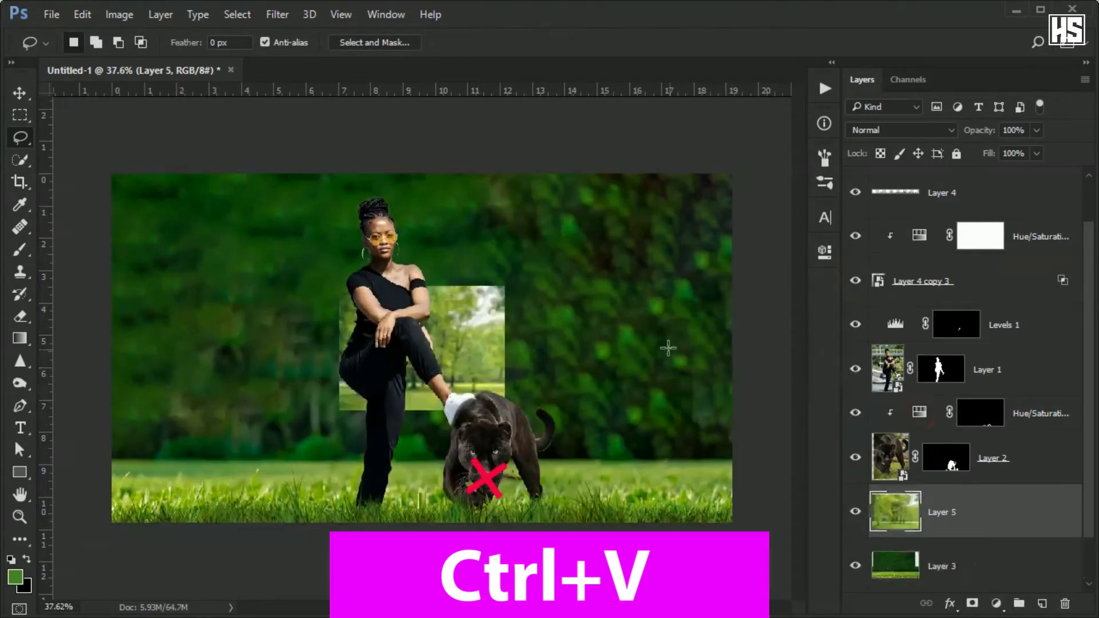
pyautogui.hotkey('ctrl', 't')
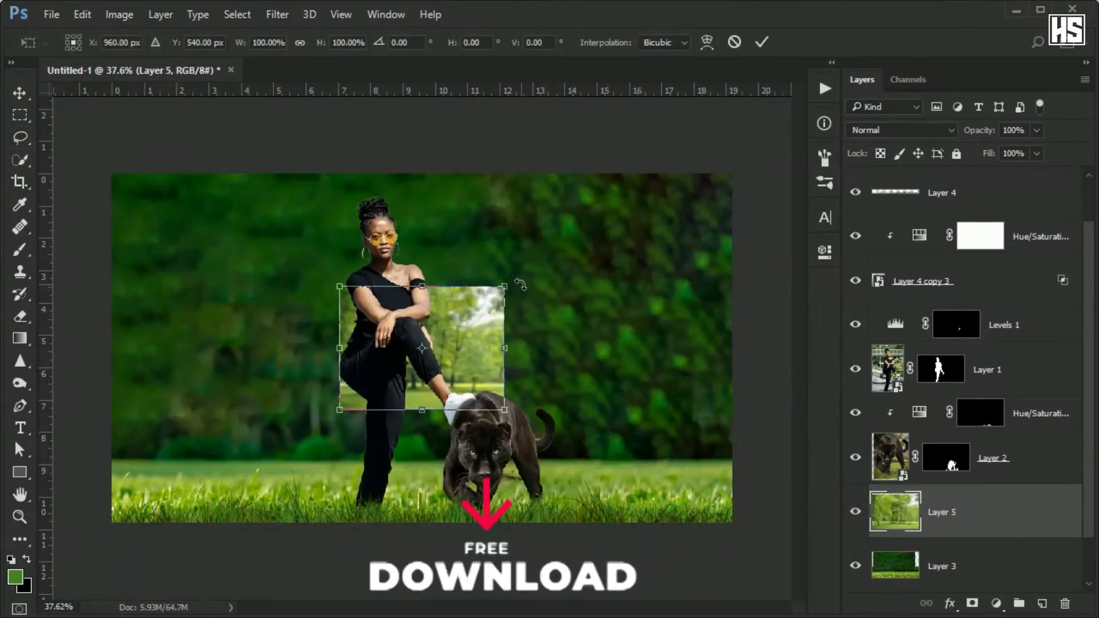
pyautogui.moveTo(504, 287); pyautogui.dragTo(737, 98)
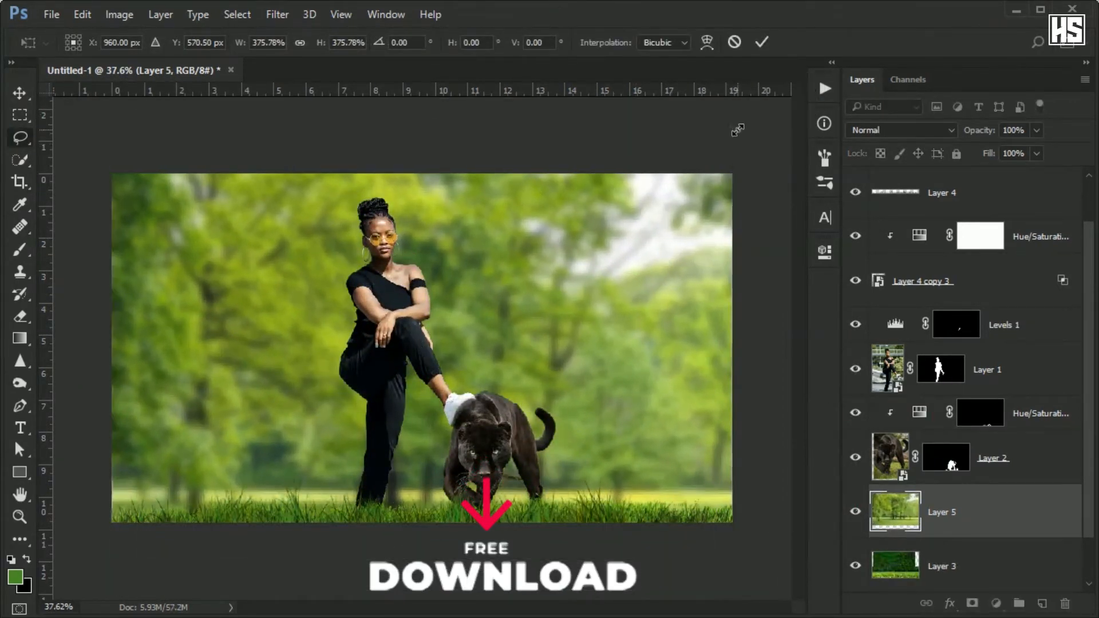
pyautogui.press('Return')
pyautogui.scroll(1, 415, 295)
pyautogui.scroll(-1, 415, 292)
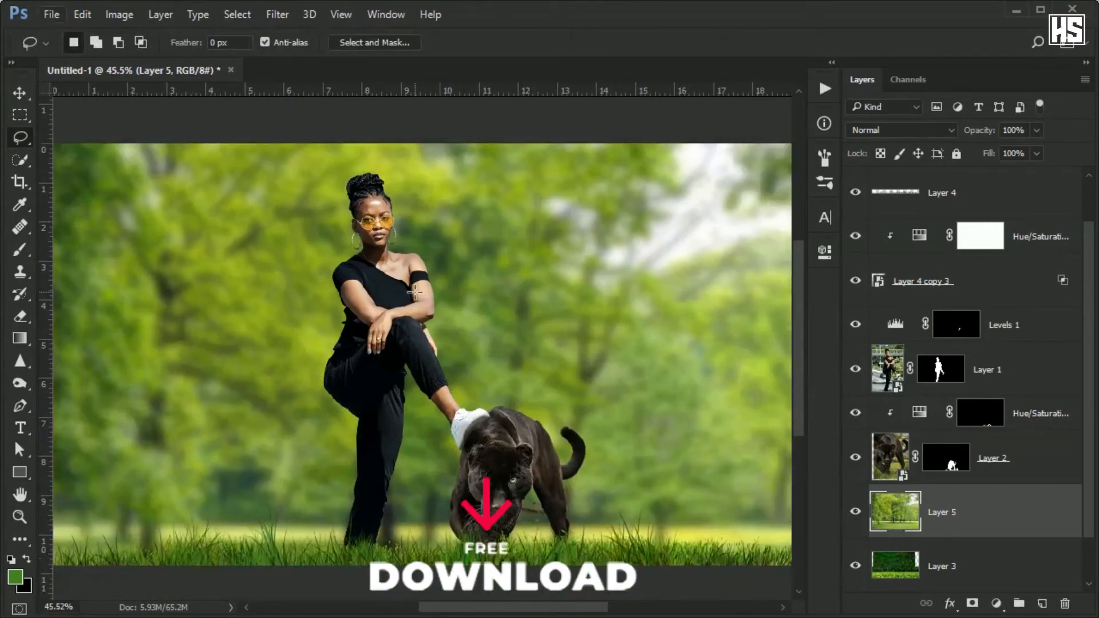
pyautogui.scroll(1, 900, 361)
pyautogui.scroll(-1, 332, 363)
# Paste the waterfall image above Layer 5 and scale it to fill the canvas from the woman to the right edge.
pyautogui.hotkey('ctrl', 'v')
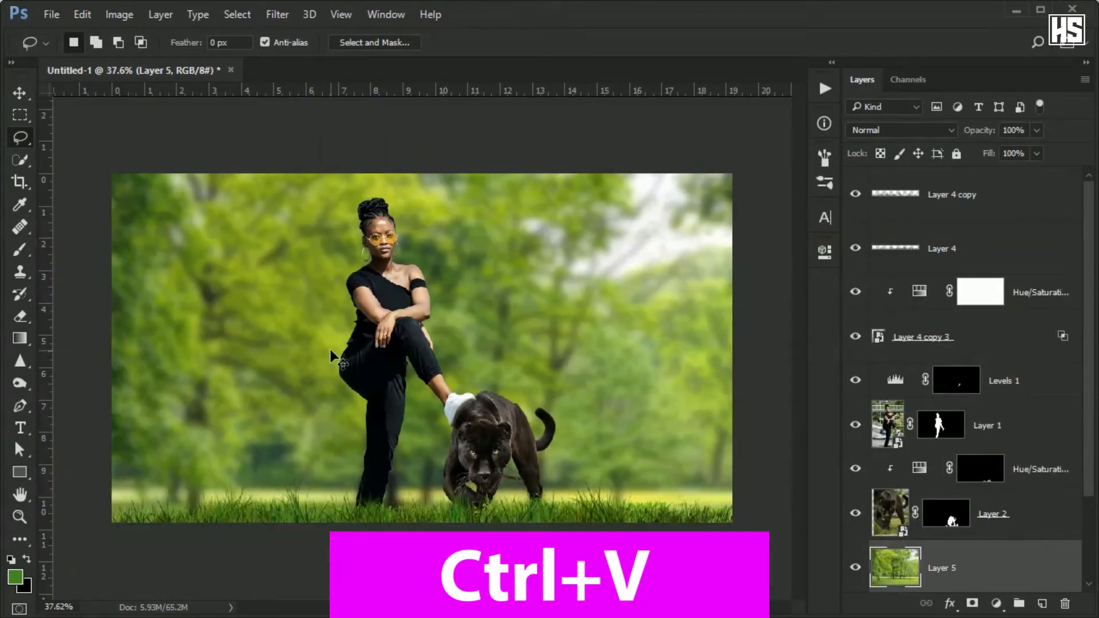
pyautogui.scroll(-2, 331, 351)
pyautogui.hotkey('ctrl', 't')
pyautogui.moveTo(598, 204); pyautogui.dragTo(687, 99)
pyautogui.moveTo(630, 269); pyautogui.dragTo(569, 241)
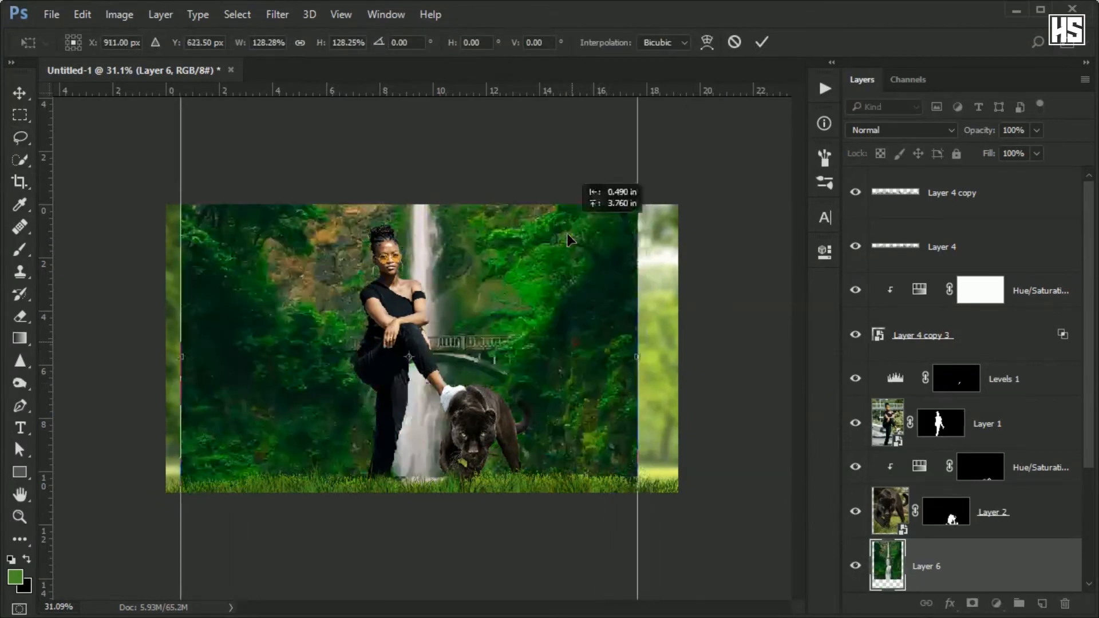
pyautogui.moveTo(436, 574); pyautogui.dragTo(570, 372)
pyautogui.moveTo(315, 501); pyautogui.dragTo(381, 404)
pyautogui.moveTo(574, 297); pyautogui.dragTo(595, 399)
pyautogui.moveTo(397, 504); pyautogui.dragTo(544, 284)
pyautogui.moveTo(616, 237); pyautogui.dragTo(511, 341)
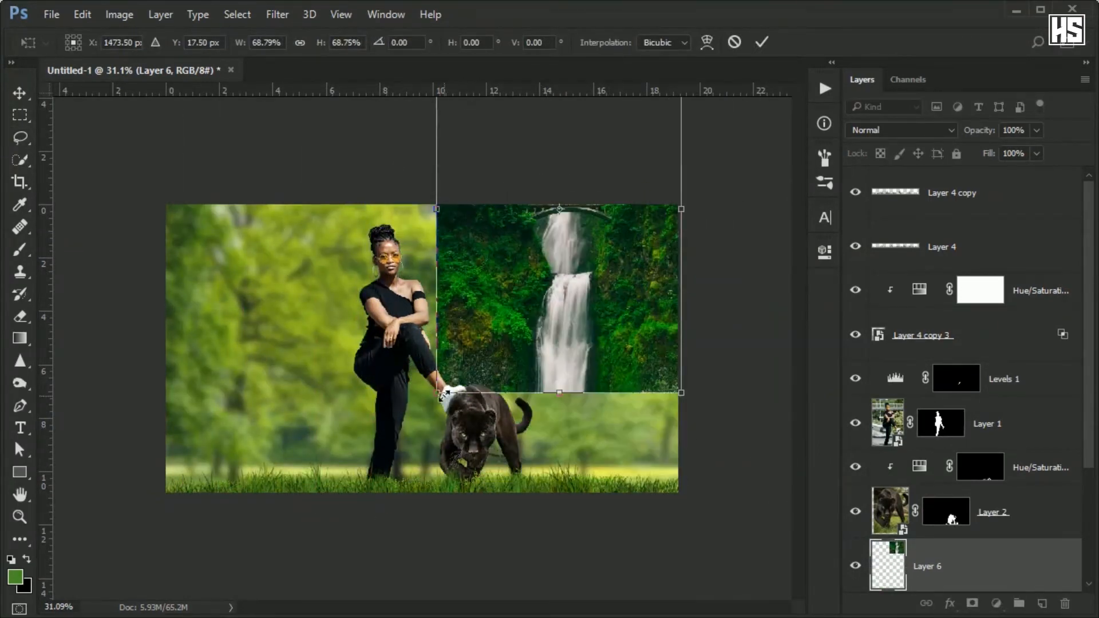
pyautogui.moveTo(437, 393); pyautogui.dragTo(189, 587)
pyautogui.moveTo(364, 551)
pyautogui.mouseDown()
pyautogui.moveTo(420, 459)
pyautogui.moveTo(453, 452)
pyautogui.mouseUp()
pyautogui.press('Return')
# Add a layer mask to the waterfall layer and ready a brush with black as the foreground colour.
pyautogui.press('l')
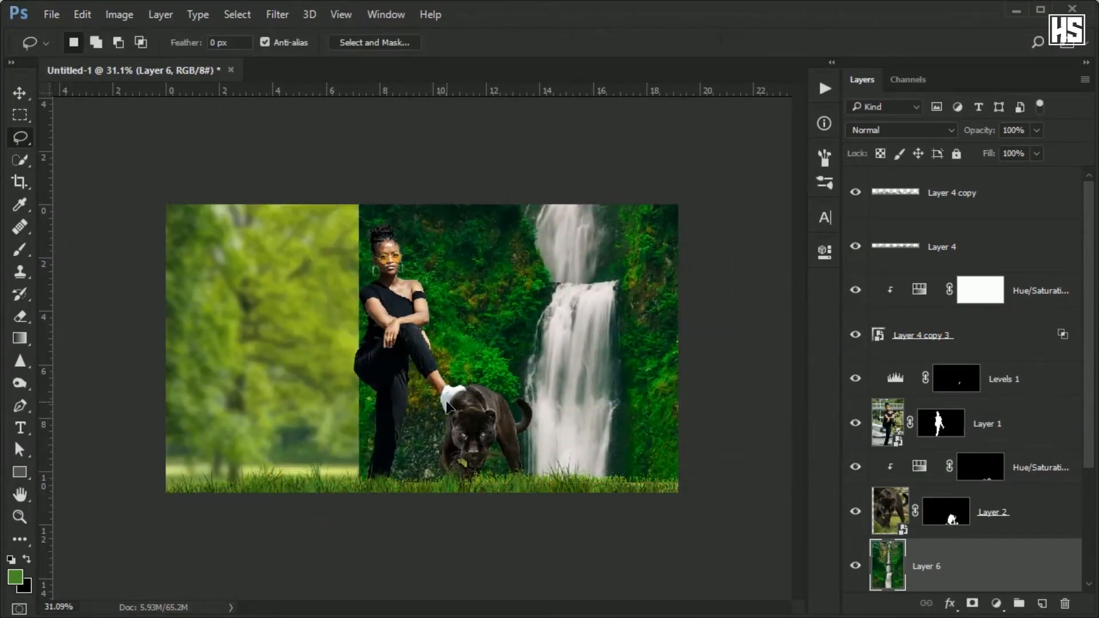
pyautogui.scroll(2, 447, 401)
pyautogui.scroll(1, 446, 401)
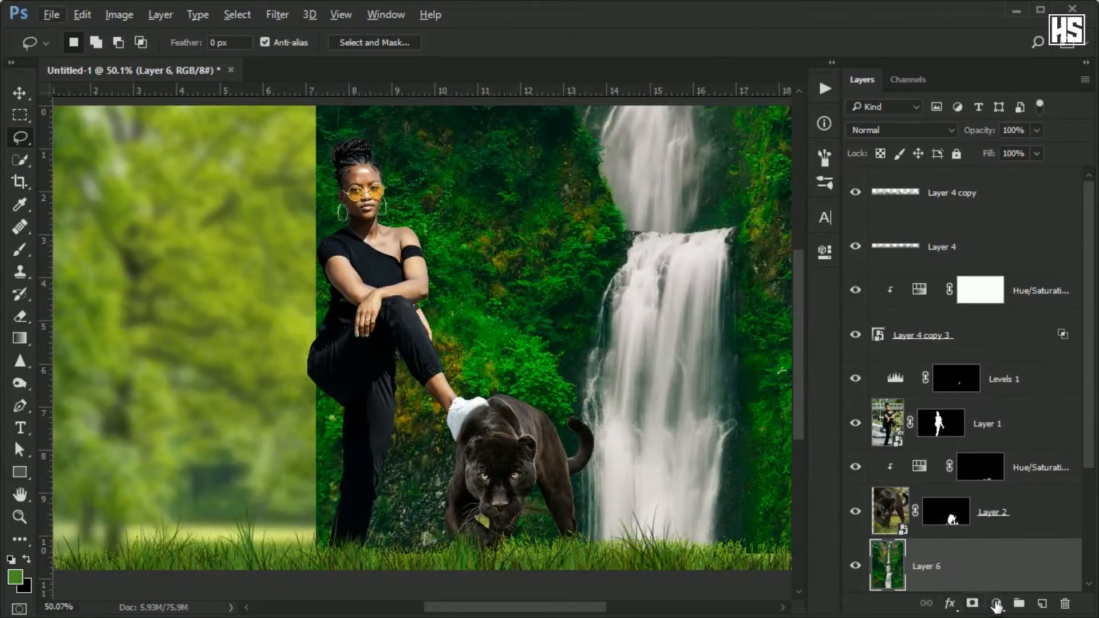
pyautogui.click(974, 602)
pyautogui.press('b')
pyautogui.press('d')
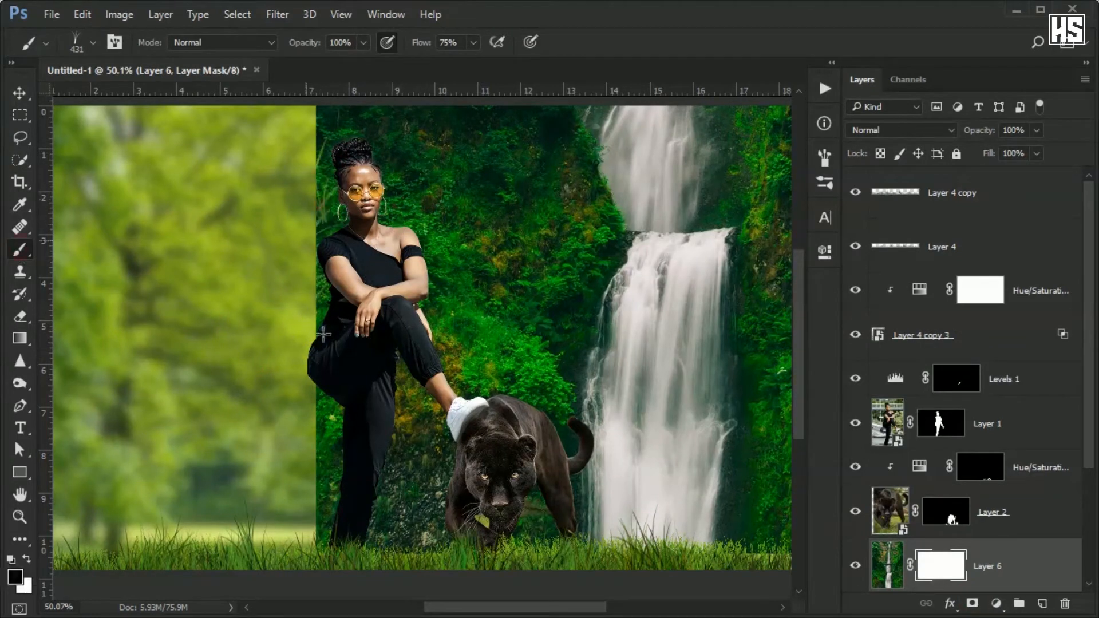
# Mask out the waterfall image's hard left edge around the woman with large black grass-brush dabs.
pyautogui.click(323, 258)
pyautogui.click(330, 458)
pyautogui.click(350, 343)
pyautogui.moveTo(344, 223)
pyautogui.mouseDown()
pyautogui.moveTo(313, 398)
pyautogui.moveTo(344, 207)
pyautogui.mouseUp()
pyautogui.click(312, 339)
pyautogui.click(355, 372)
pyautogui.click(335, 323)
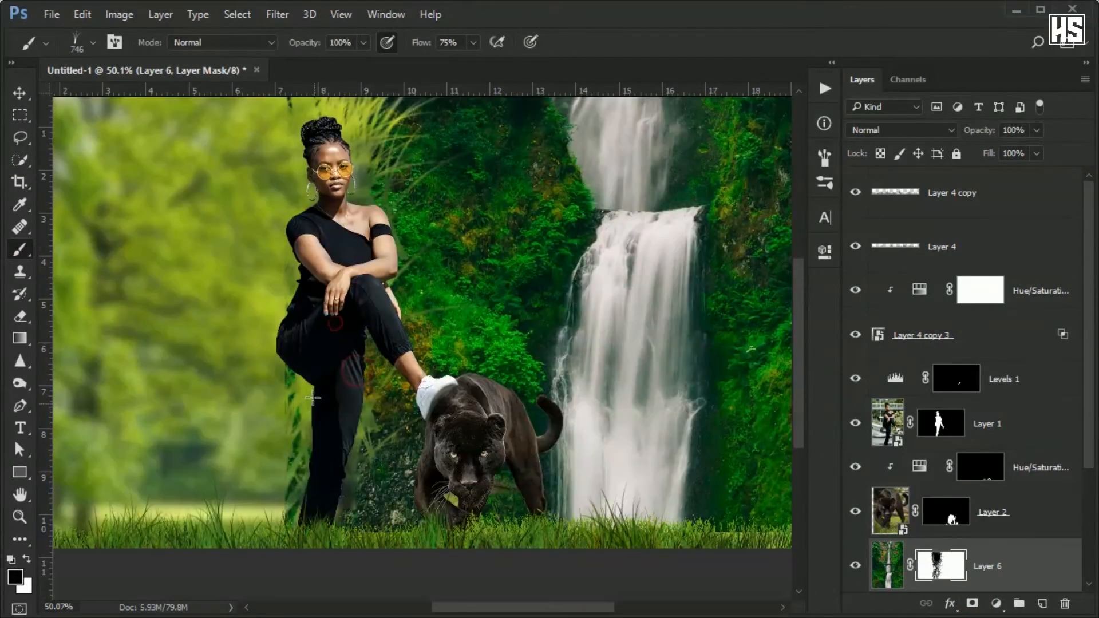
pyautogui.click(338, 446)
pyautogui.click(390, 309)
pyautogui.moveTo(390, 258); pyautogui.dragTo(395, 339)
pyautogui.click(390, 217)
pyautogui.click(406, 212)
# Soften the waterfall layer's mask between the woman and the cliff with a soft round black brush.
pyautogui.moveTo(529, 404); pyautogui.dragTo(589, 288)
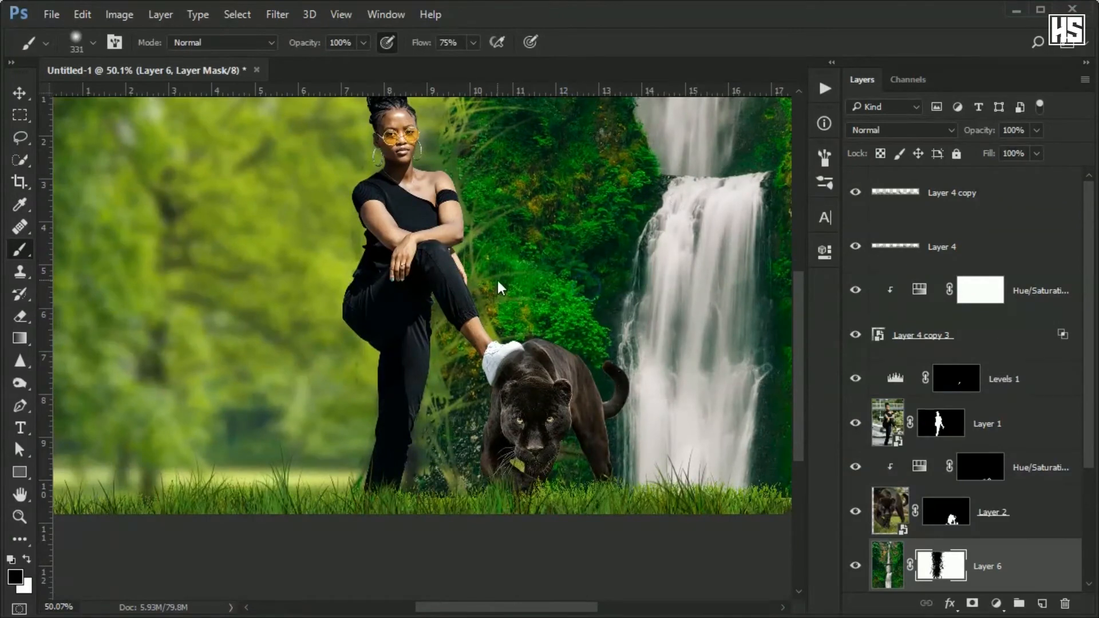
pyautogui.moveTo(458, 459); pyautogui.dragTo(467, 355)
pyautogui.moveTo(496, 323); pyautogui.dragTo(486, 446)
pyautogui.moveTo(481, 206); pyautogui.dragTo(527, 223)
pyautogui.scroll(1, 722, 325)
pyautogui.moveTo(723, 325); pyautogui.dragTo(566, 293)
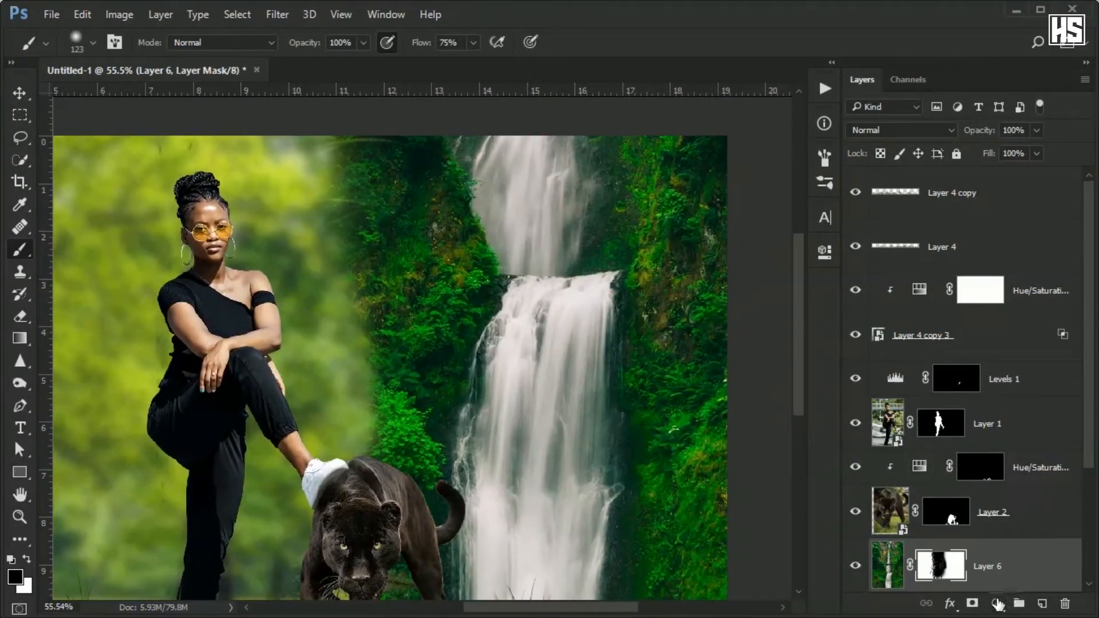
# Add a Hue/Saturation adjustment clipped to the waterfall layer and shift its Greens hue towards yellow, to -54.
pyautogui.click(997, 603)
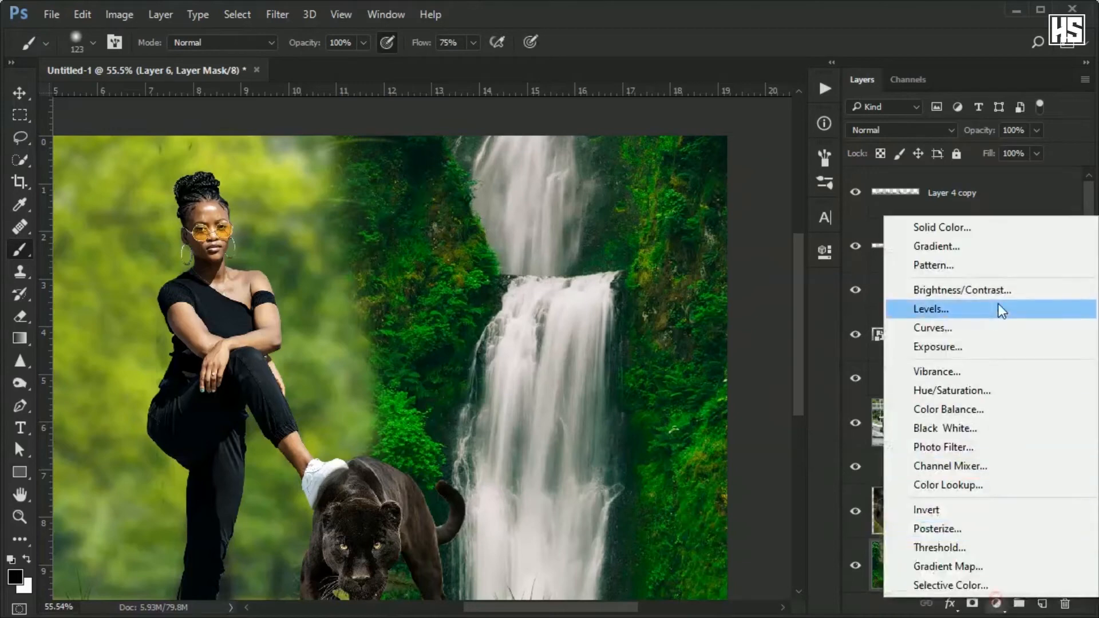
pyautogui.click(979, 390)
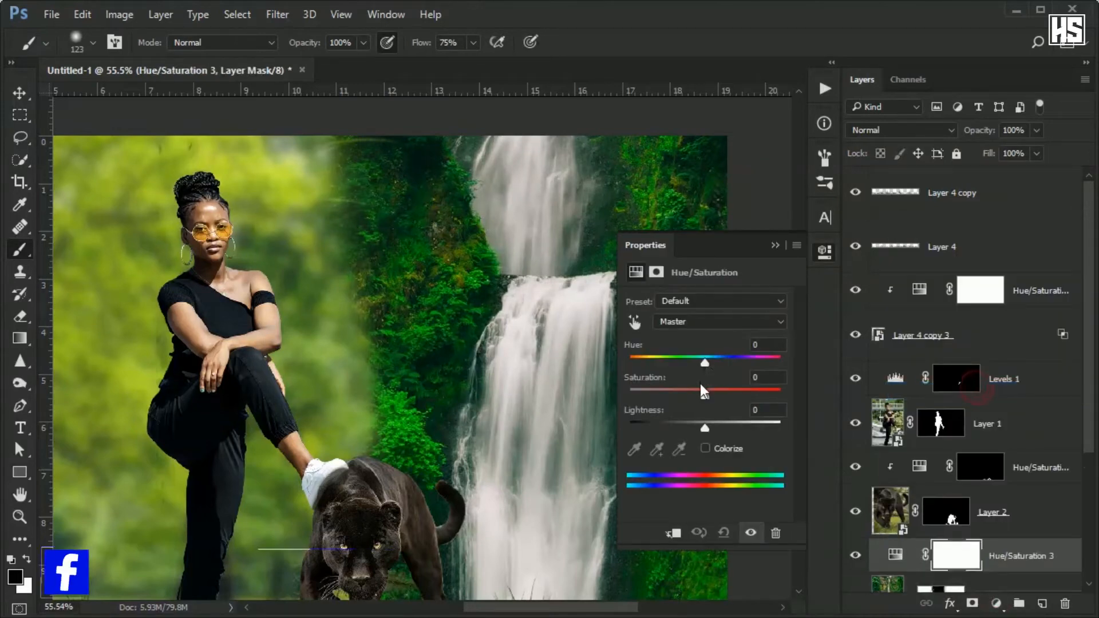
pyautogui.click(688, 323)
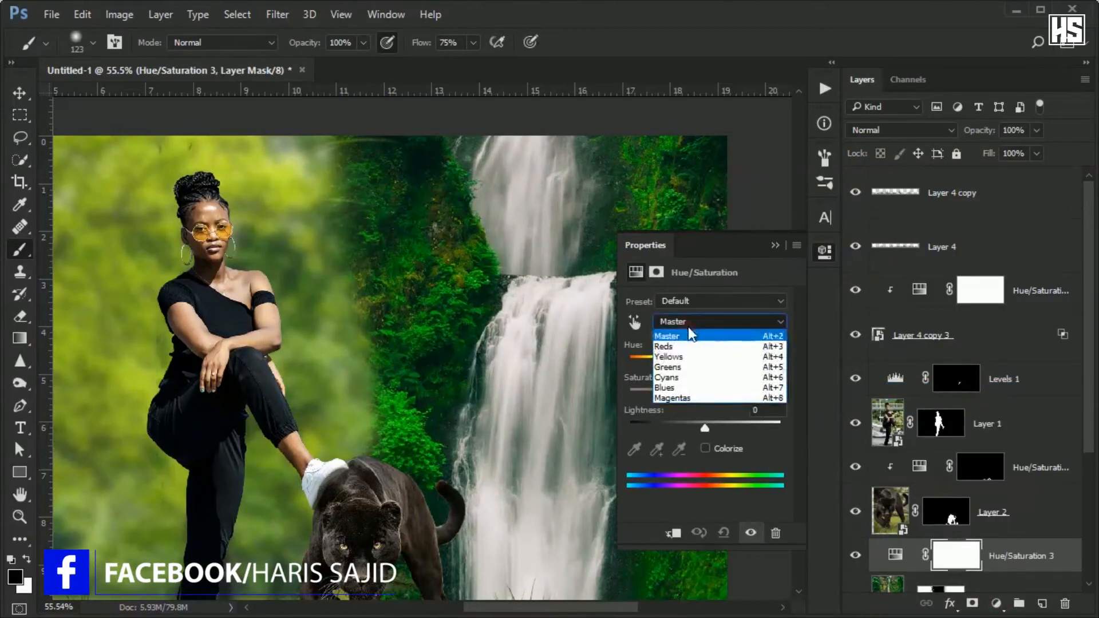
pyautogui.click(682, 367)
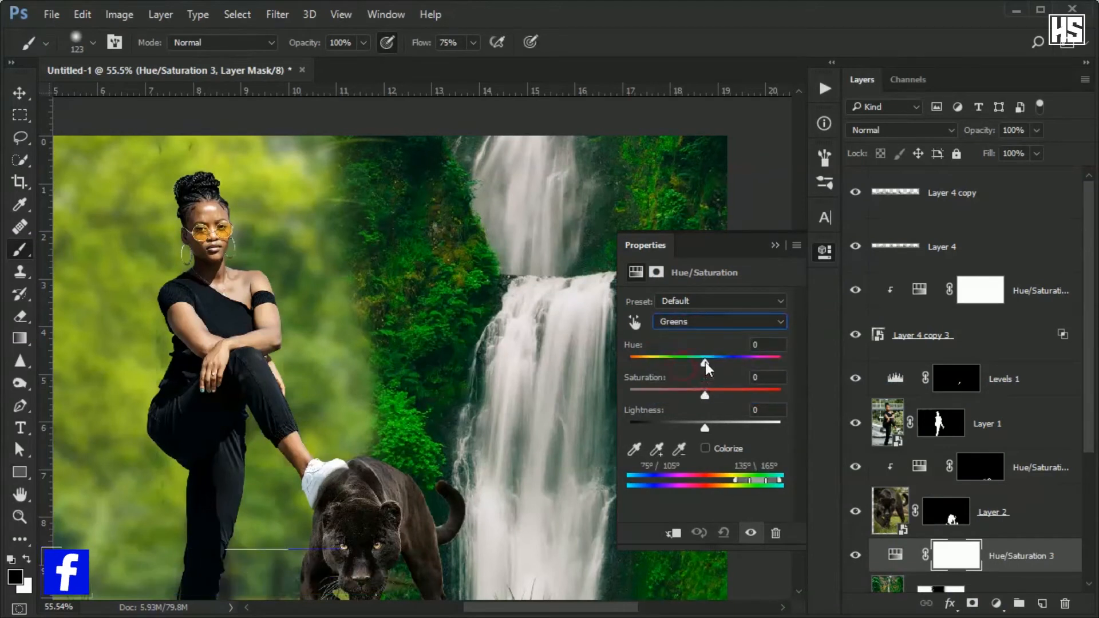
pyautogui.moveTo(705, 358); pyautogui.dragTo(670, 360)
pyautogui.click(672, 533)
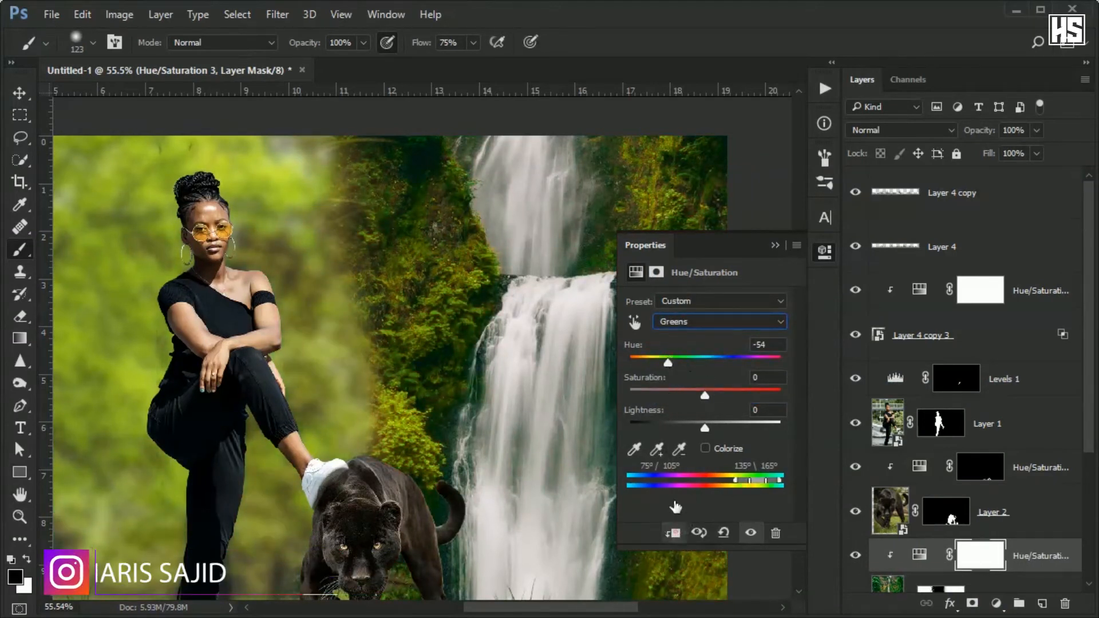
# Set the waterfall's Greens to hue -43, saturation +31 and lightness +11.
pyautogui.moveTo(709, 392); pyautogui.dragTo(733, 396)
pyautogui.moveTo(667, 360); pyautogui.dragTo(678, 355)
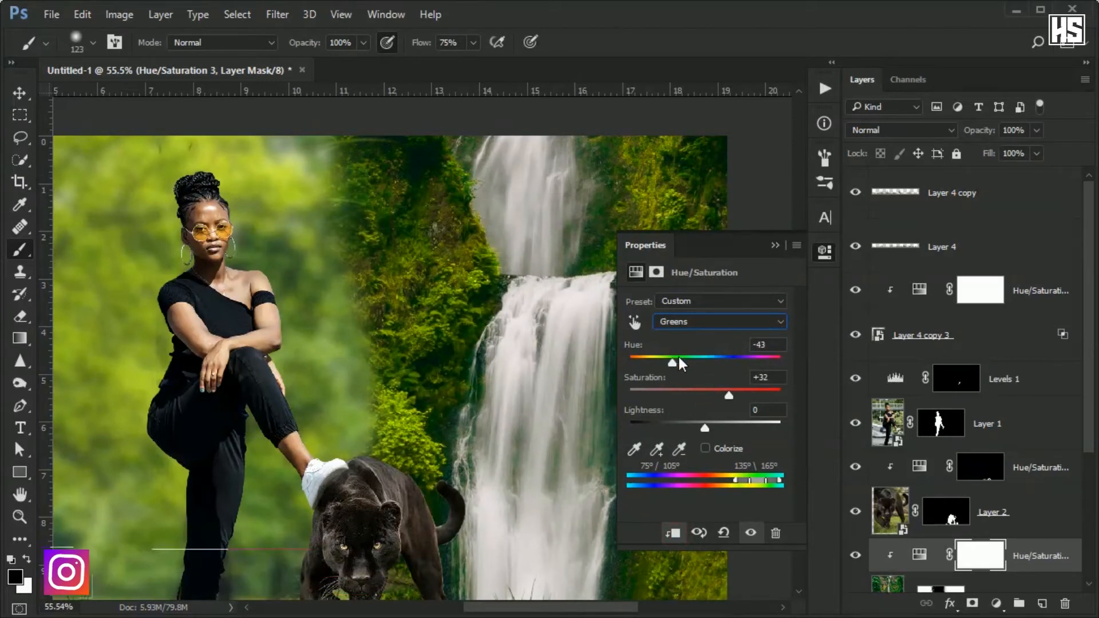
pyautogui.click(728, 395)
pyautogui.moveTo(705, 429); pyautogui.dragTo(714, 428)
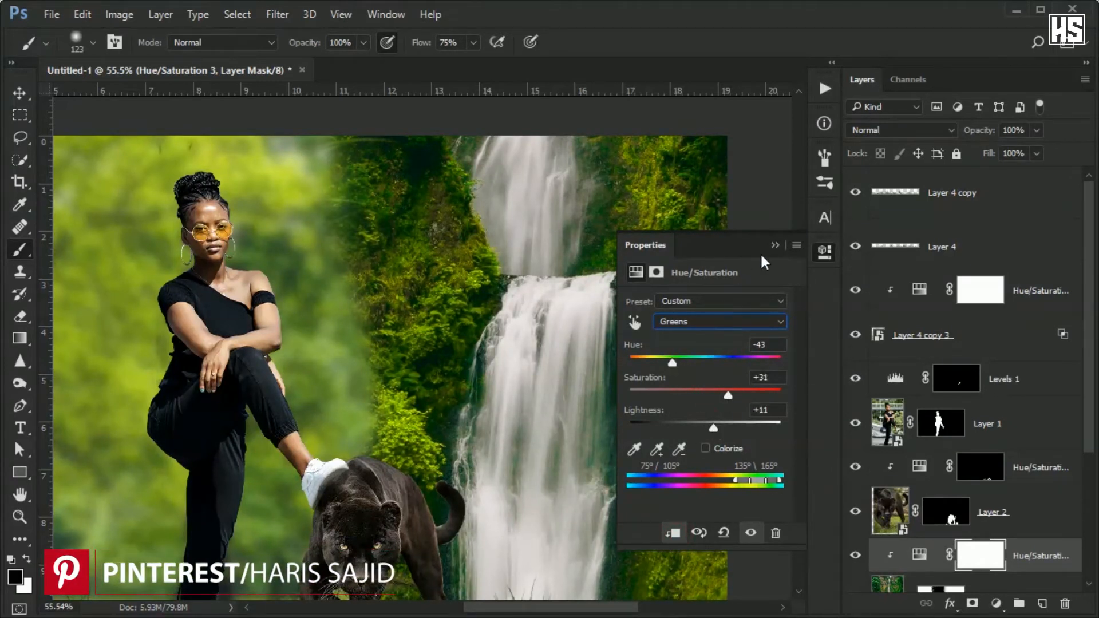
pyautogui.click(775, 245)
pyautogui.hotkey('ctrl', '0')
# Convert the masked waterfall layer, Layer 6, to a smart object.
pyautogui.scroll(-2, 1028, 507)
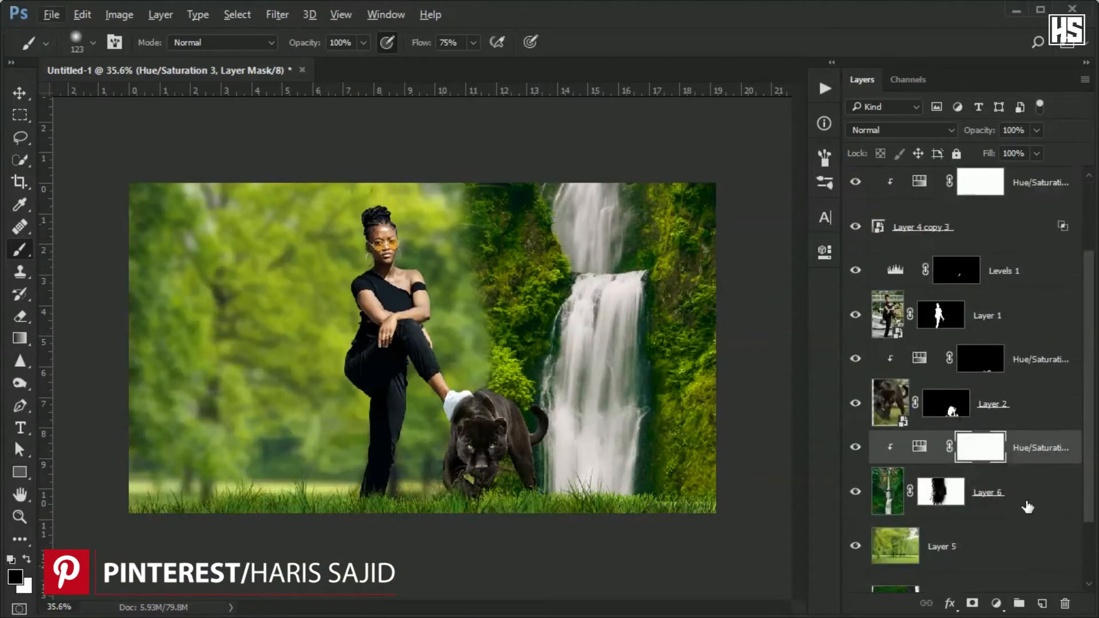
pyautogui.click(1027, 504)
pyautogui.rightClick(1026, 493)
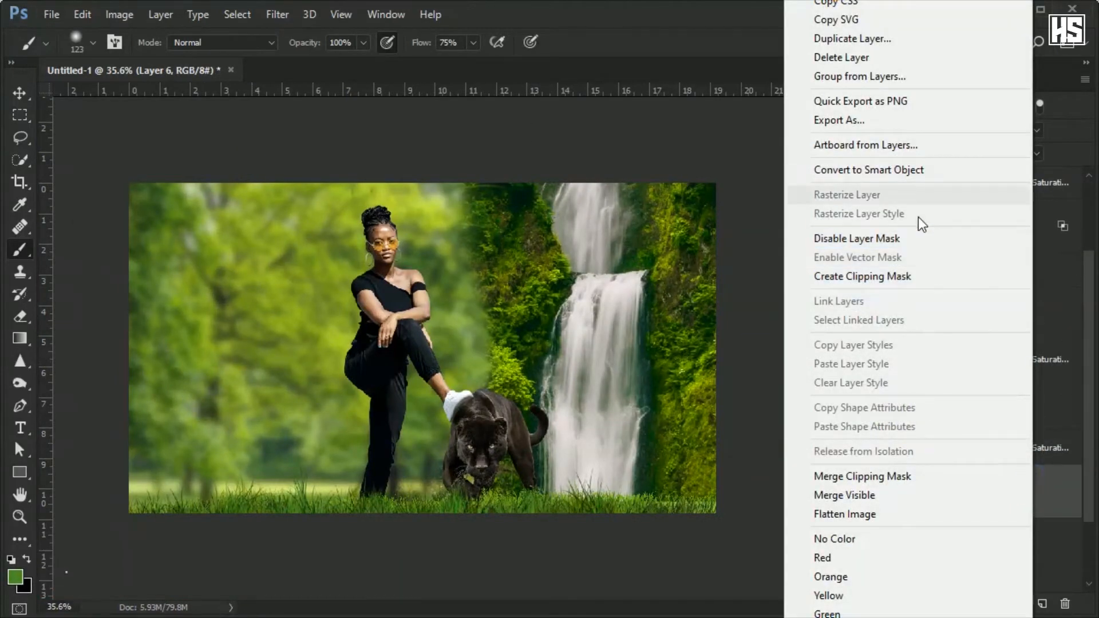
pyautogui.click(911, 170)
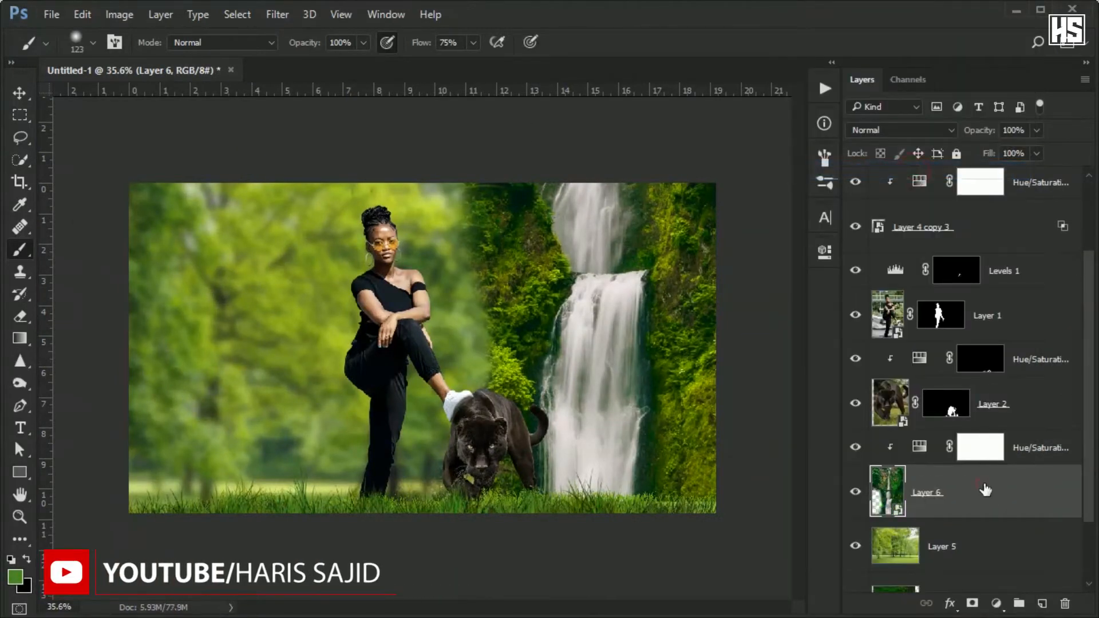
# Apply a Gaussian Blur with a radius of 8.0 pixels to the waterfall smart object.
pyautogui.click(277, 14)
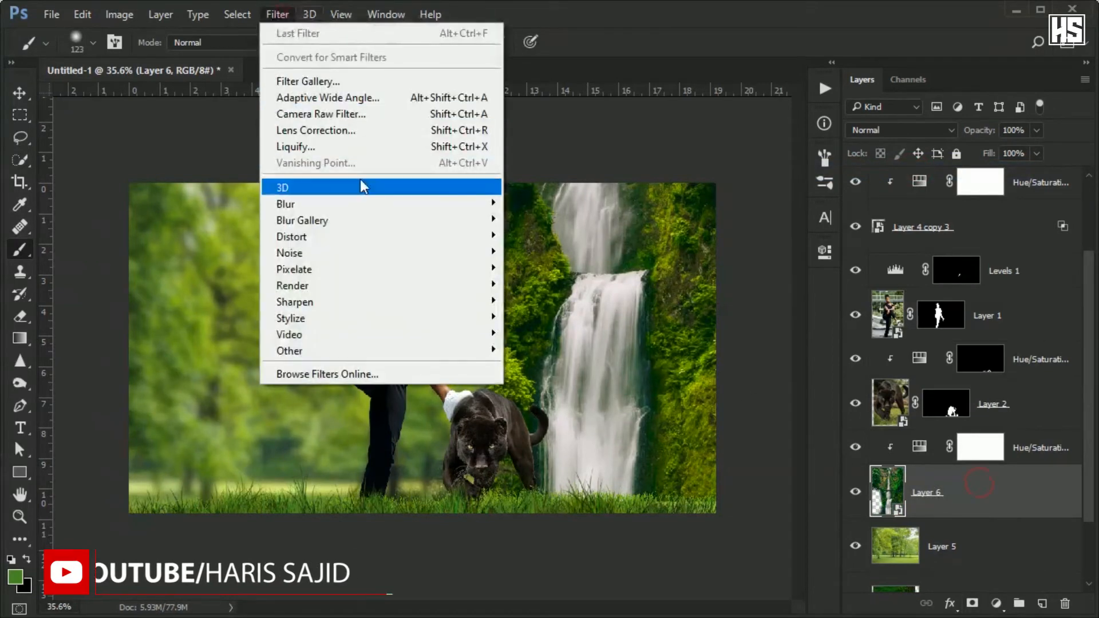
pyautogui.moveTo(381, 205)
pyautogui.click(557, 265)
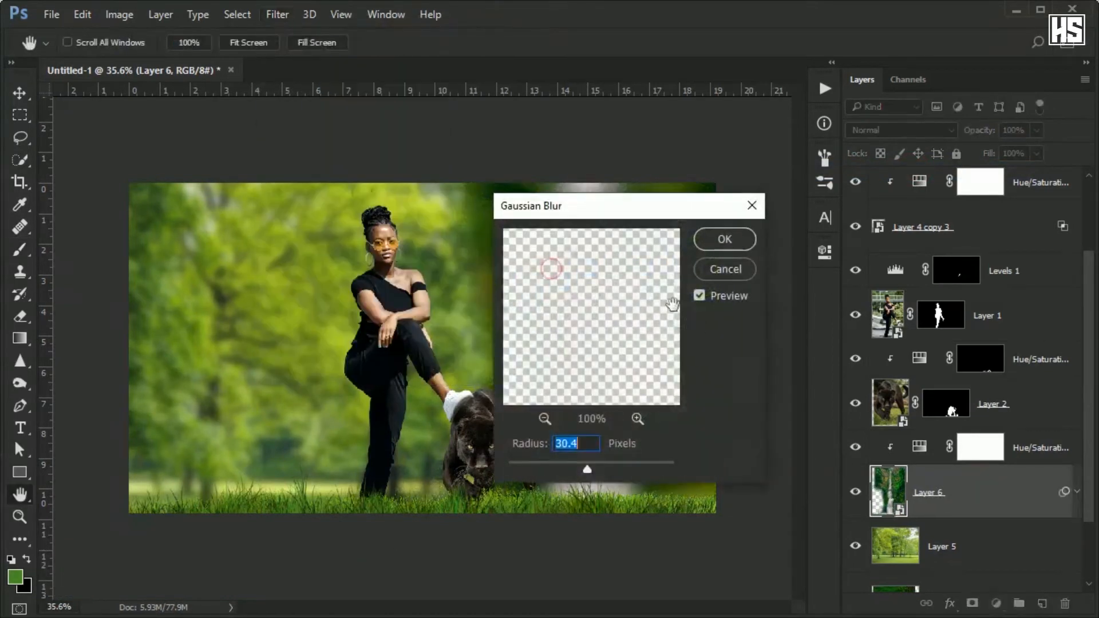
pyautogui.moveTo(579, 217); pyautogui.dragTo(901, 271)
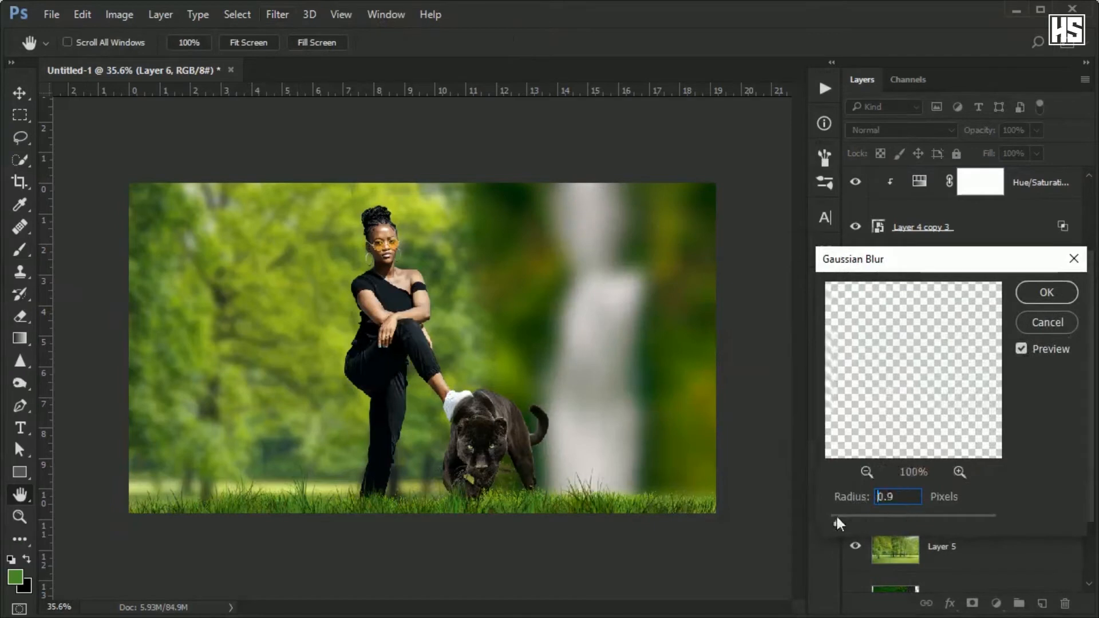
pyautogui.moveTo(836, 518); pyautogui.dragTo(885, 517)
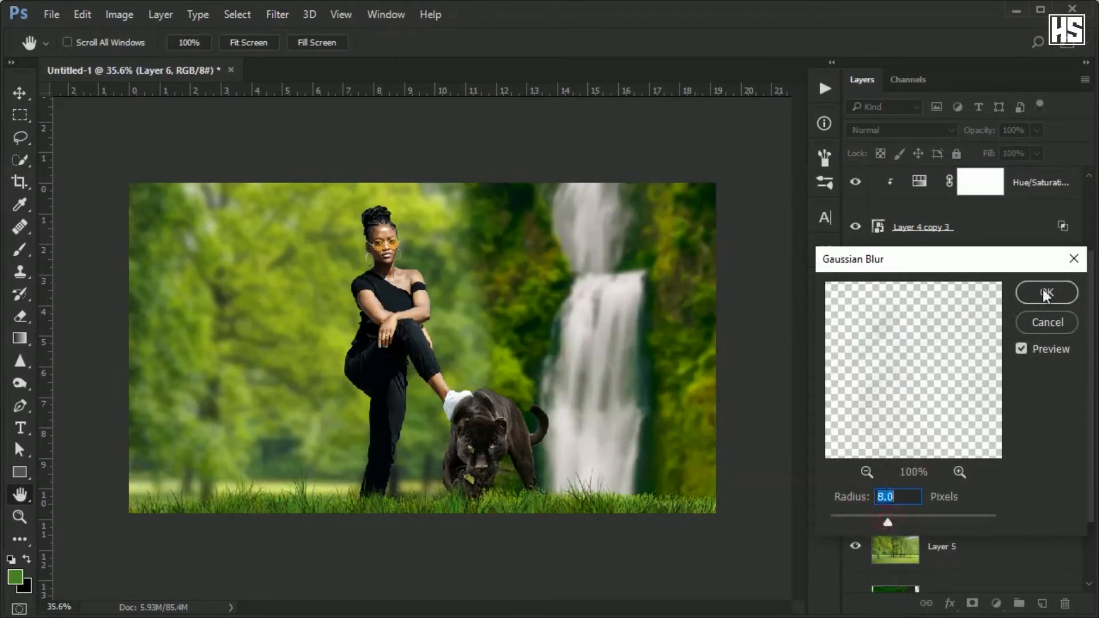
pyautogui.click(1046, 295)
# Add a layer mask to the blurred waterfall layer and try a soft black stroke beside the woman.
pyautogui.press('b')
pyautogui.click(962, 601)
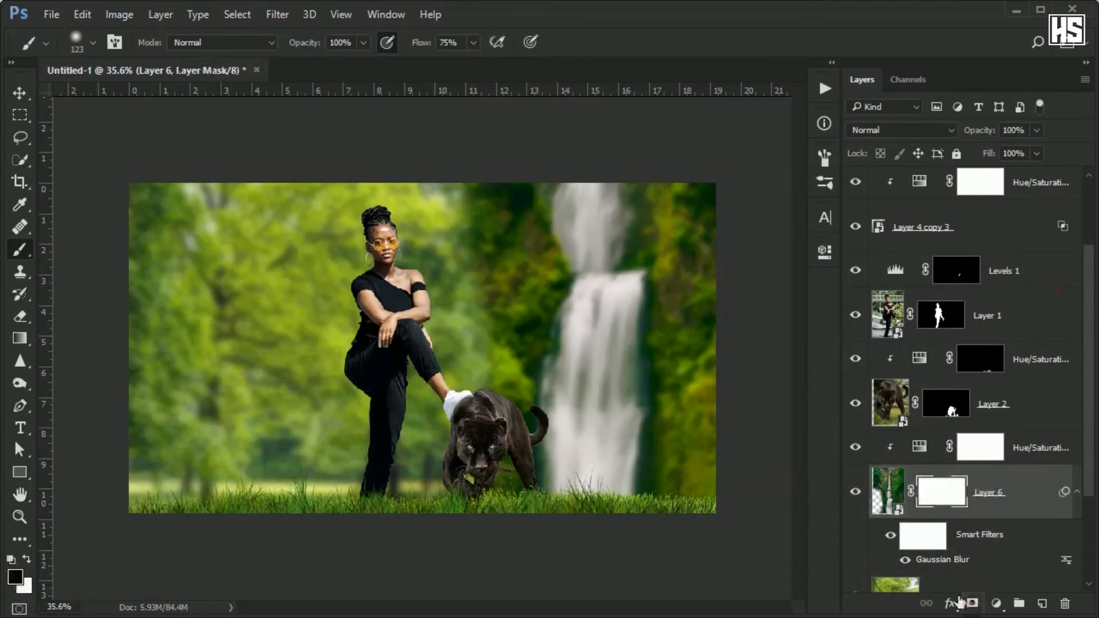
pyautogui.keyDown('alt'); pyautogui.rightClick(524, 316); pyautogui.keyUp('alt')
pyautogui.scroll(4, 467, 323)
pyautogui.moveTo(494, 211); pyautogui.dragTo(460, 245)
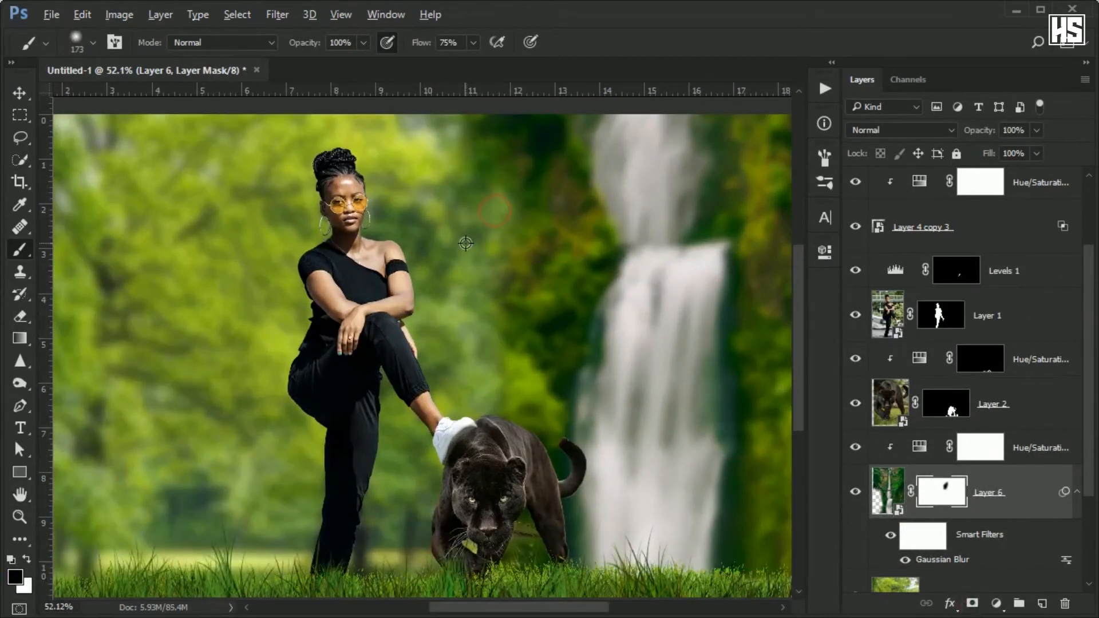
# Fade the waterfall layer's edge between the woman and the cliff with large black brush strokes on its mask.
pyautogui.keyDown('alt'); pyautogui.rightClick(418, 238); pyautogui.keyUp('alt')
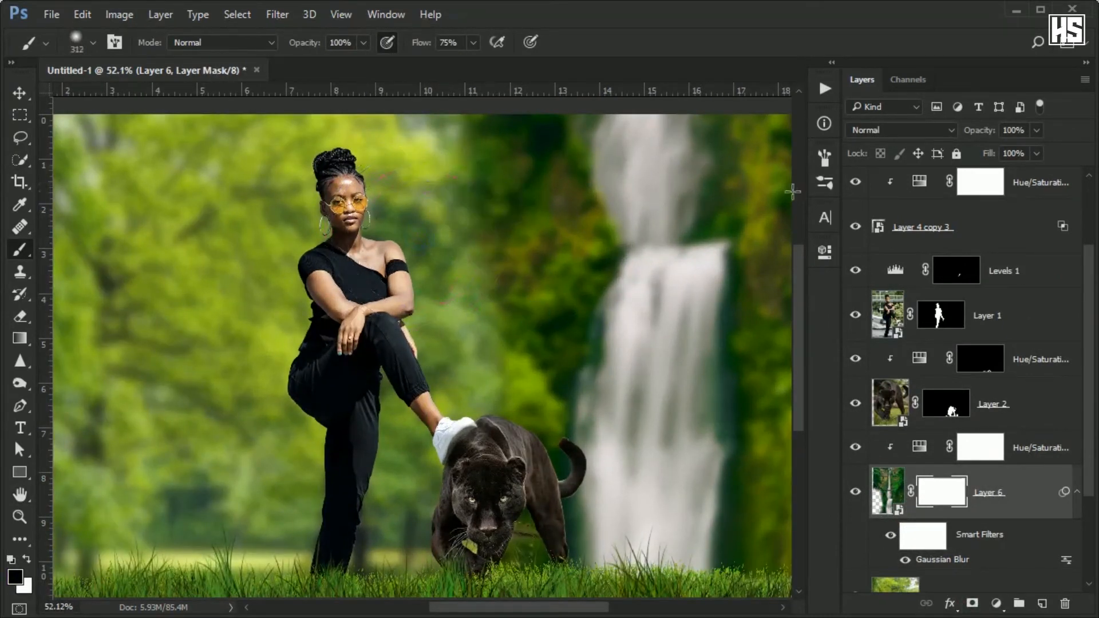
pyautogui.click(815, 191)
pyautogui.moveTo(794, 280); pyautogui.dragTo(793, 412)
pyautogui.click(599, 387)
pyautogui.keyDown('alt'); pyautogui.rightClick(490, 334); pyautogui.keyUp('alt')
pyautogui.click(771, 152)
pyautogui.keyDown('alt'); pyautogui.rightClick(457, 297); pyautogui.keyUp('alt')
pyautogui.moveTo(471, 296); pyautogui.dragTo(450, 426)
pyautogui.moveTo(458, 275); pyautogui.dragTo(405, 266)
pyautogui.moveTo(422, 479); pyautogui.dragTo(397, 401)
pyautogui.moveTo(462, 252); pyautogui.dragTo(462, 321)
pyautogui.moveTo(397, 395)
pyautogui.mouseDown()
pyautogui.moveTo(363, 256)
pyautogui.moveTo(364, 292)
pyautogui.mouseUp()
# Shift the waterfall layer slightly to the left and down behind the panther.
pyautogui.moveTo(742, 561); pyautogui.dragTo(696, 453)
pyautogui.hotkey('ctrl', 'z')
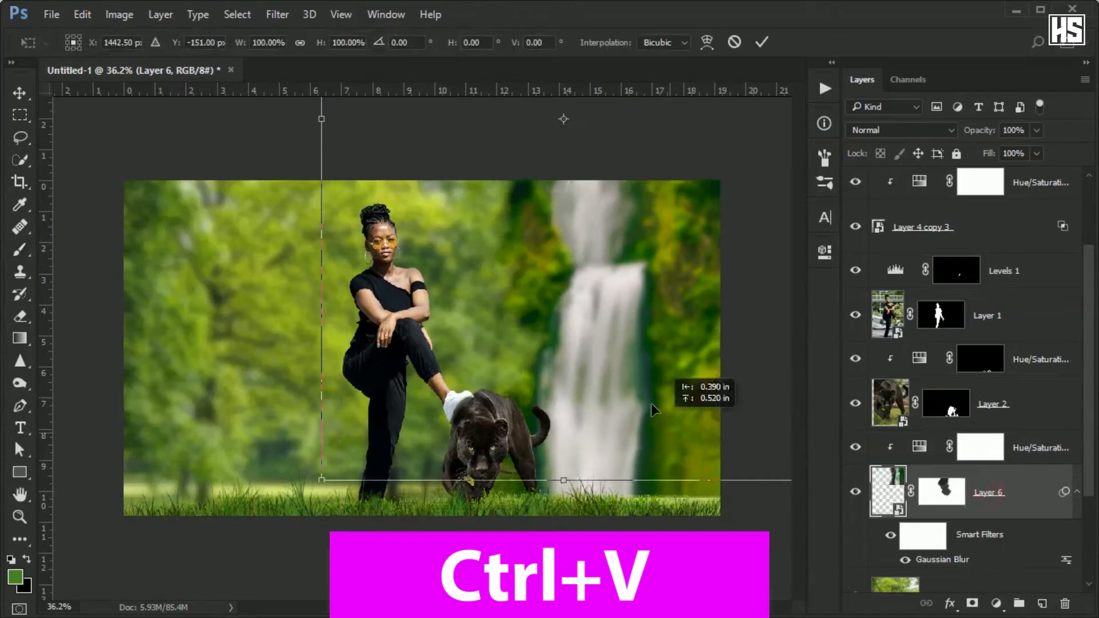
pyautogui.moveTo(649, 408); pyautogui.dragTo(660, 445)
pyautogui.press('Return')
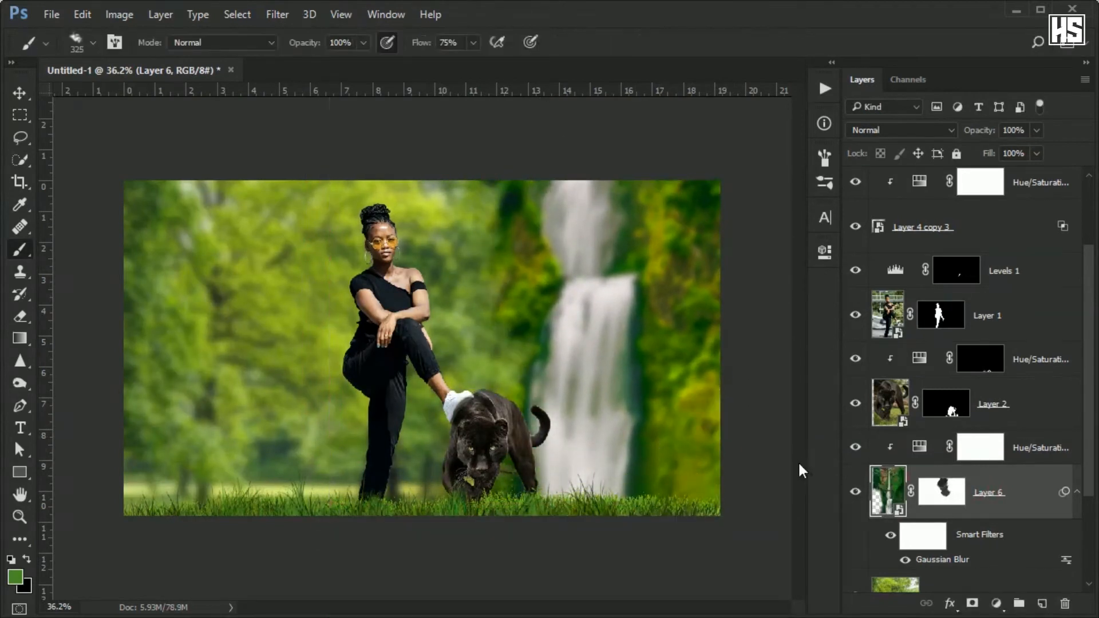
# Paste the image of a waterfall with a turquoise pool and place it unclipped above the waterfall's Hue/Saturation adjustment.
pyautogui.hotkey('ctrl', 'v')
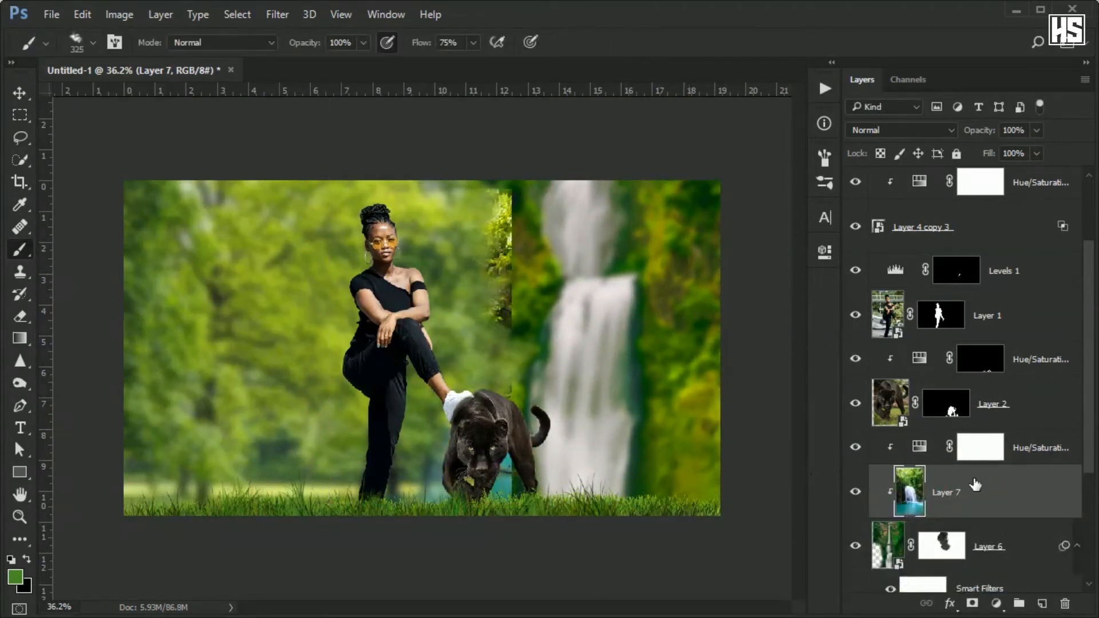
pyautogui.moveTo(980, 447); pyautogui.dragTo(956, 478)
pyautogui.keyDown('alt'); pyautogui.click(956, 481); pyautogui.keyUp('alt')
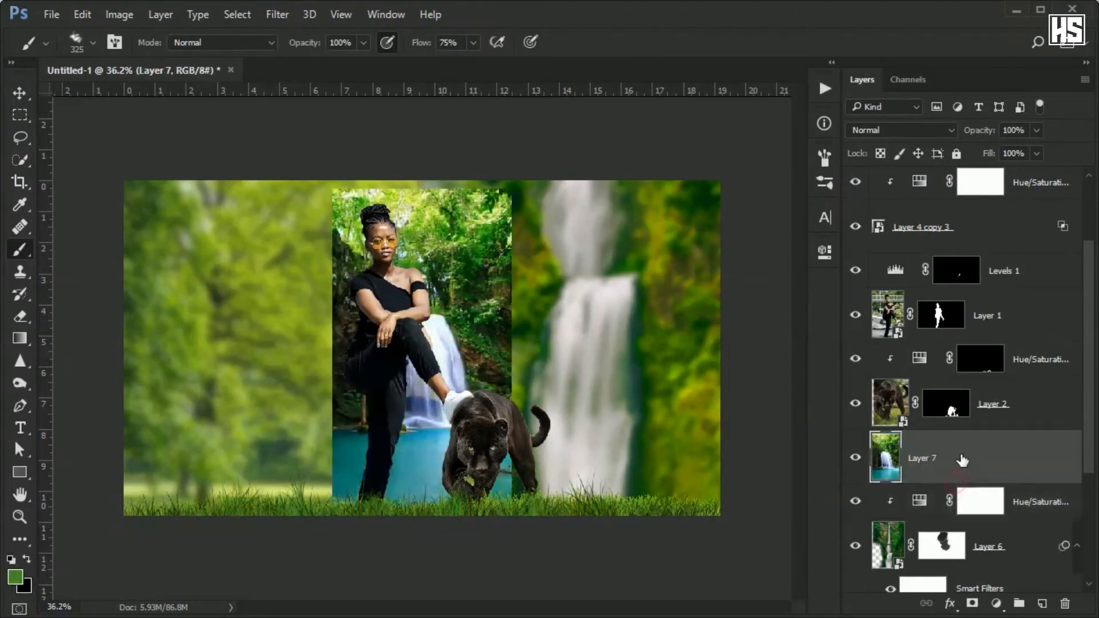
# Enlarge the pool image and position it over the canvas's right side, beside the panther.
pyautogui.hotkey('ctrl', 't')
pyautogui.moveTo(482, 348); pyautogui.dragTo(713, 386)
pyautogui.moveTo(563, 545); pyautogui.dragTo(524, 559)
pyautogui.moveTo(655, 435)
pyautogui.mouseDown()
pyautogui.moveTo(621, 394)
pyautogui.moveTo(633, 394)
pyautogui.mouseUp()
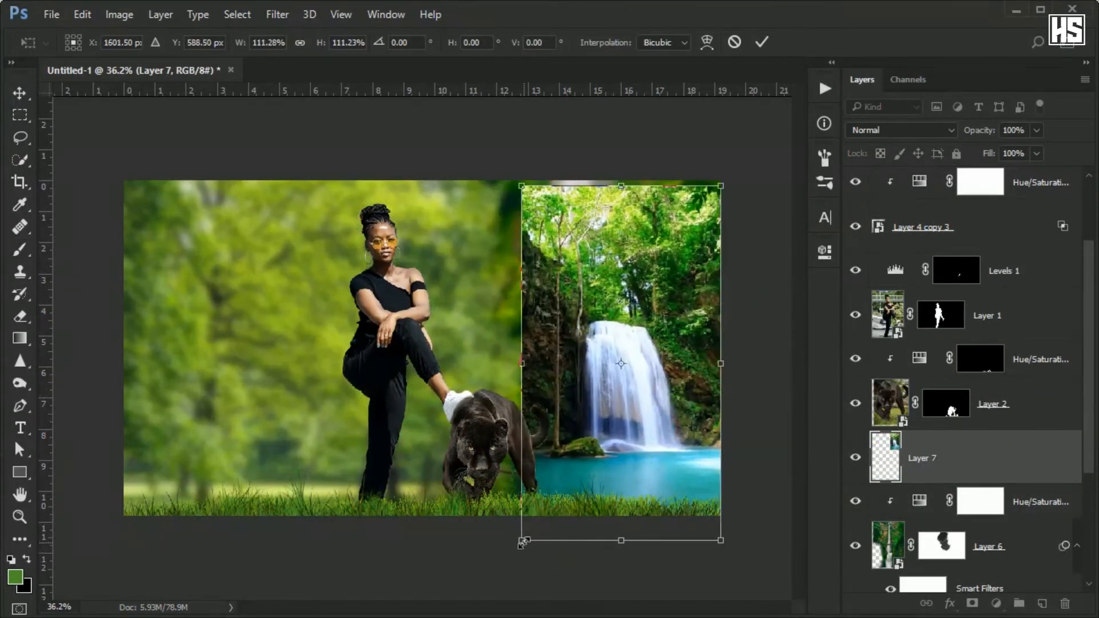
pyautogui.moveTo(522, 541); pyautogui.dragTo(506, 551)
pyautogui.press('Return')
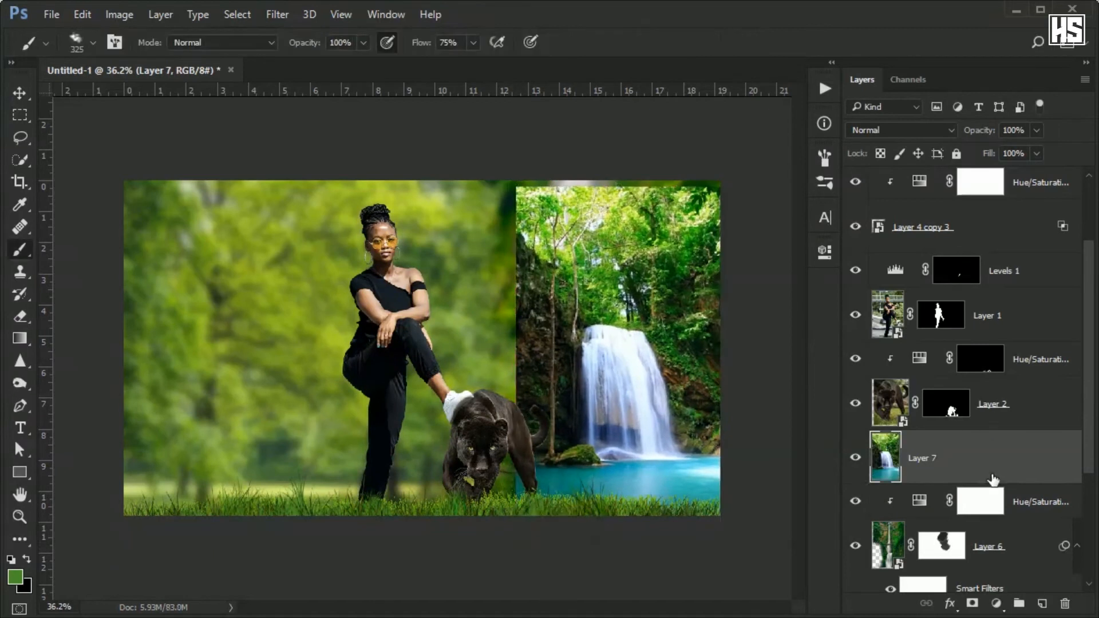
# Hide Layer 7 with a black mask and reveal the pool at the waterfall's foot with a large white textured brush.
pyautogui.keyDown('alt'); pyautogui.click(972, 605); pyautogui.keyUp('alt')
pyautogui.press('d')
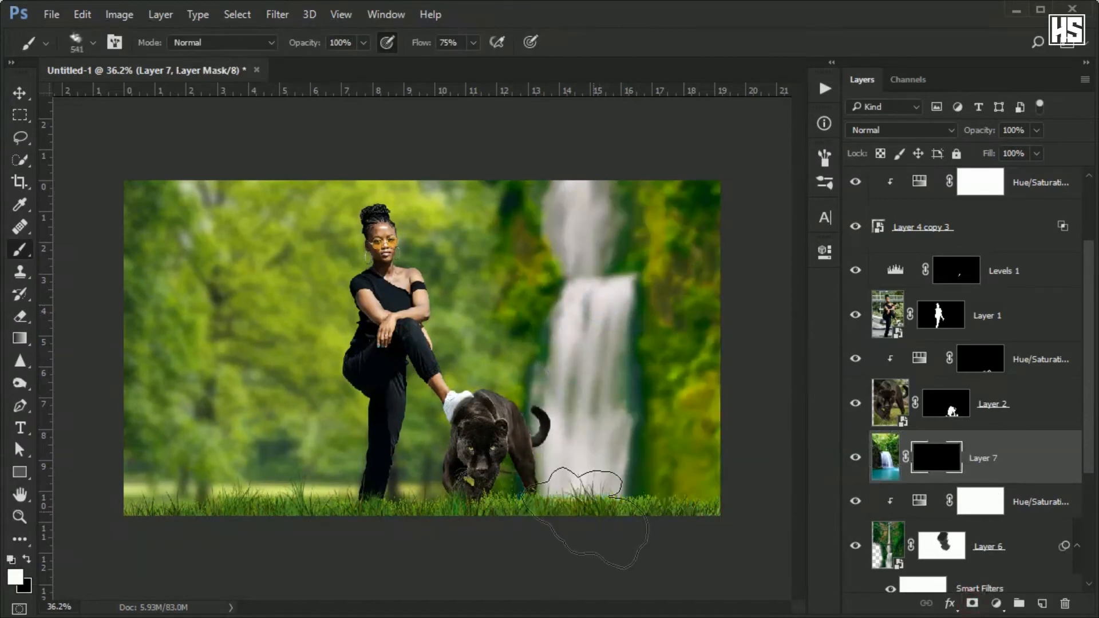
pyautogui.moveTo(584, 518)
pyautogui.mouseDown()
pyautogui.moveTo(559, 510)
pyautogui.moveTo(680, 508)
pyautogui.moveTo(731, 490)
pyautogui.moveTo(607, 508)
pyautogui.moveTo(682, 485)
pyautogui.moveTo(650, 479)
pyautogui.moveTo(644, 493)
pyautogui.mouseUp()
# Widen the pool layer, flip it horizontally to -131.16% width by 100.68% height, and align it under the waterfall.
pyautogui.hotkey('ctrl', 't')
pyautogui.moveTo(683, 560); pyautogui.dragTo(763, 563)
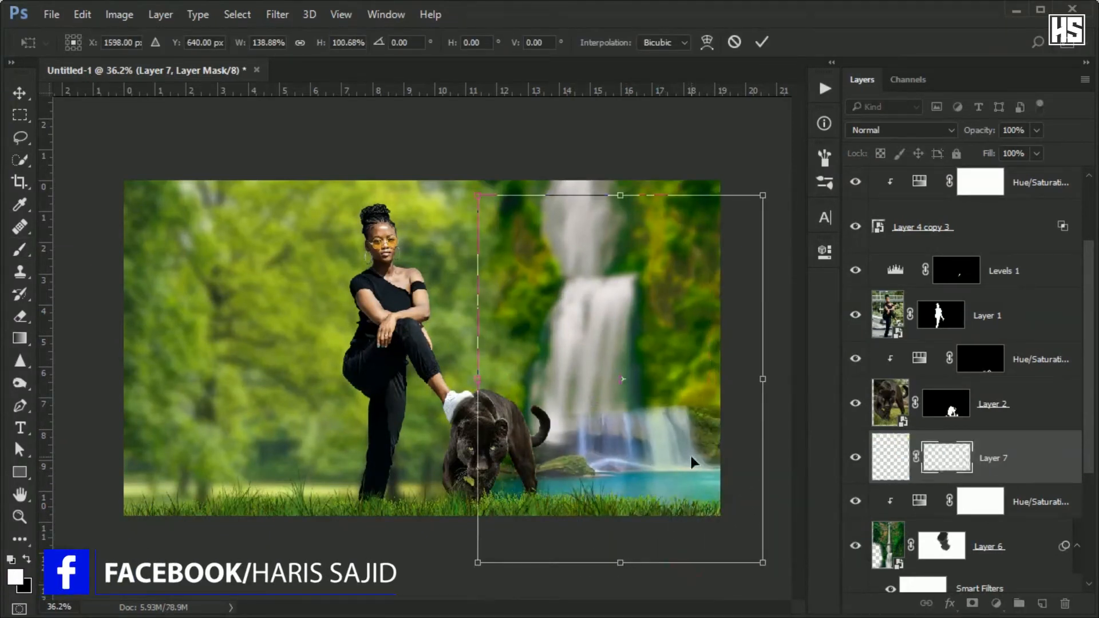
pyautogui.rightClick(692, 457)
pyautogui.click(687, 561)
pyautogui.moveTo(642, 460); pyautogui.dragTo(627, 459)
pyautogui.moveTo(748, 378); pyautogui.dragTo(732, 378)
pyautogui.moveTo(686, 435); pyautogui.dragTo(686, 432)
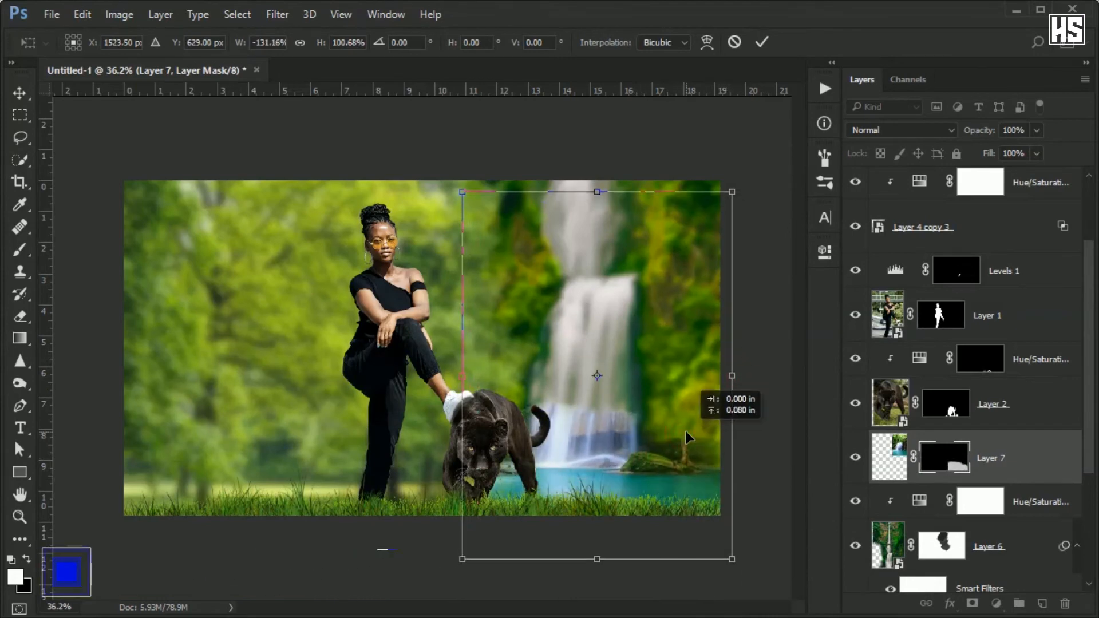
pyautogui.press('Return')
# Set the textured brush to 37% flow and 76% opacity and reveal more of the pool layer around the waterfall's base.
pyautogui.scroll(5, 617, 437)
pyautogui.rightClick(542, 232)
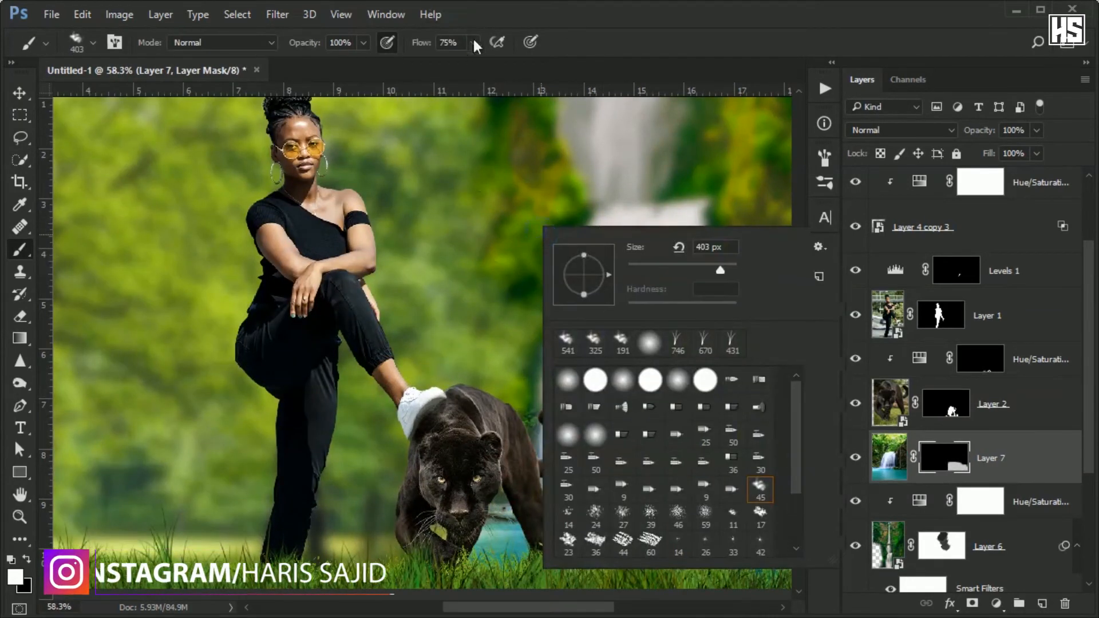
pyautogui.click(473, 42)
pyautogui.moveTo(476, 63); pyautogui.dragTo(452, 66)
pyautogui.click(362, 45)
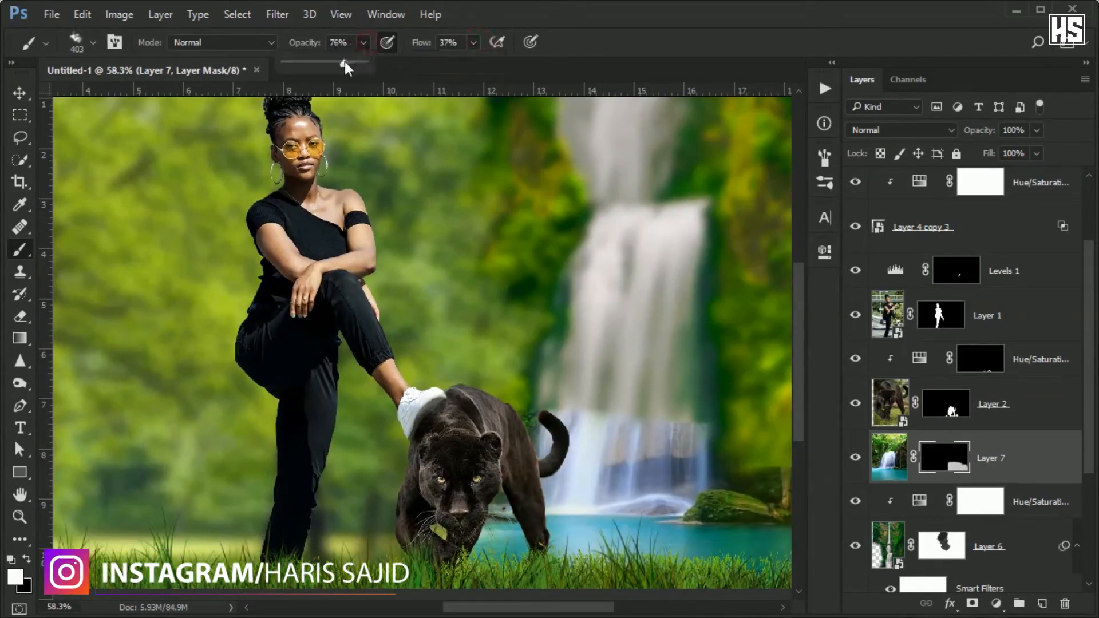
pyautogui.moveTo(557, 377)
pyautogui.keyDown('alt'); pyautogui.mouseDown()
pyautogui.moveTo(574, 368)
pyautogui.moveTo(486, 382)
pyautogui.mouseUp(); pyautogui.keyUp('alt')
pyautogui.moveTo(551, 398)
pyautogui.mouseDown()
pyautogui.moveTo(572, 408)
pyautogui.moveTo(640, 402)
pyautogui.moveTo(668, 373)
pyautogui.mouseUp()
# Blend the pool layer into the falls and the surrounding foliage with black textured brush strokes on its mask.
pyautogui.press('x')
pyautogui.keyDown('space'); pyautogui.moveTo(669, 373); pyautogui.dragTo(561, 372); pyautogui.keyUp('space')
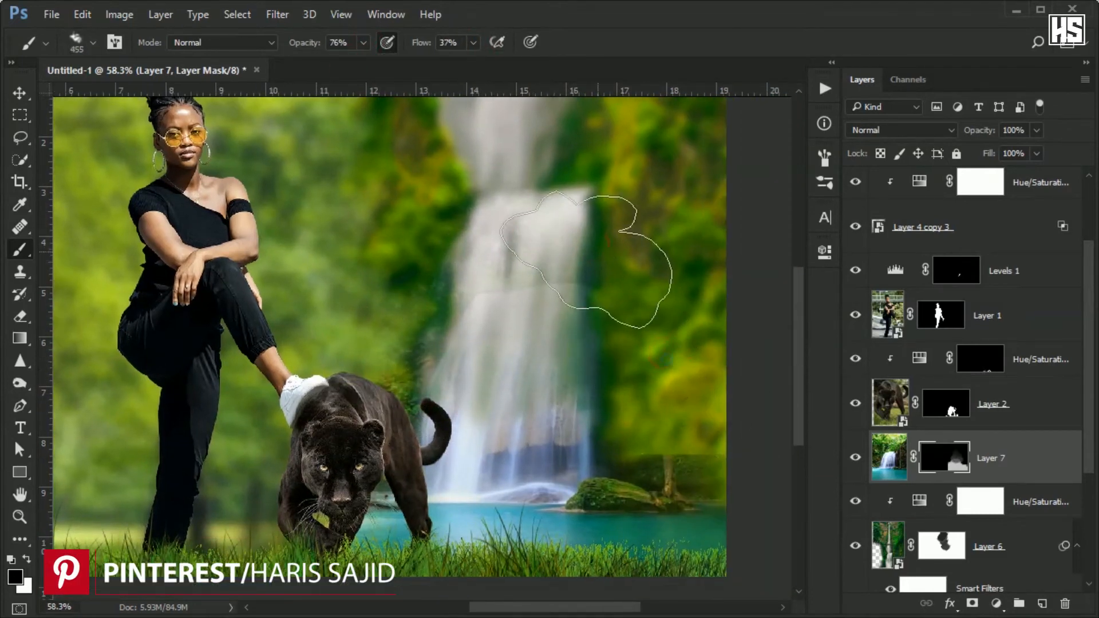
pyautogui.keyDown('alt'); pyautogui.moveTo(367, 385); pyautogui.dragTo(378, 385); pyautogui.keyUp('alt')
pyautogui.scroll(-2, 344, 400)
pyautogui.moveTo(623, 340); pyautogui.dragTo(707, 343)
pyautogui.scroll(-2, 647, 322)
pyautogui.scroll(3, 651, 324)
pyautogui.keyDown('alt'); pyautogui.moveTo(625, 319); pyautogui.dragTo(525, 361); pyautogui.keyUp('alt')
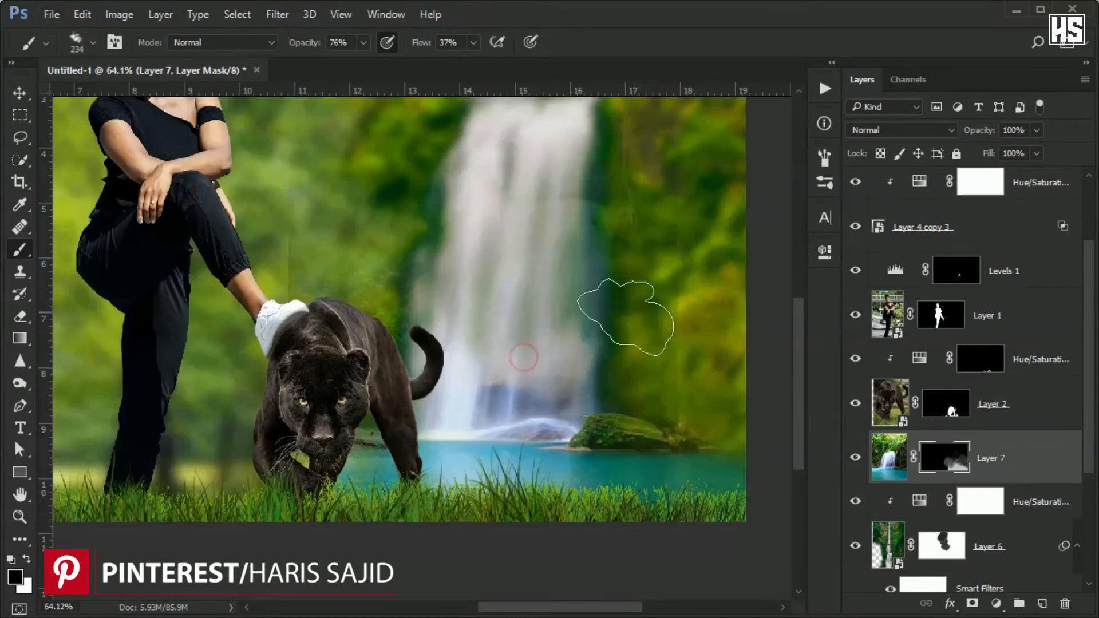
pyautogui.scroll(2, 615, 312)
pyautogui.moveTo(596, 298); pyautogui.dragTo(605, 332)
# Convert Layer 7 to a smart object and copy Layer 6's Gaussian Blur smart filter onto it.
pyautogui.rightClick(1071, 473)
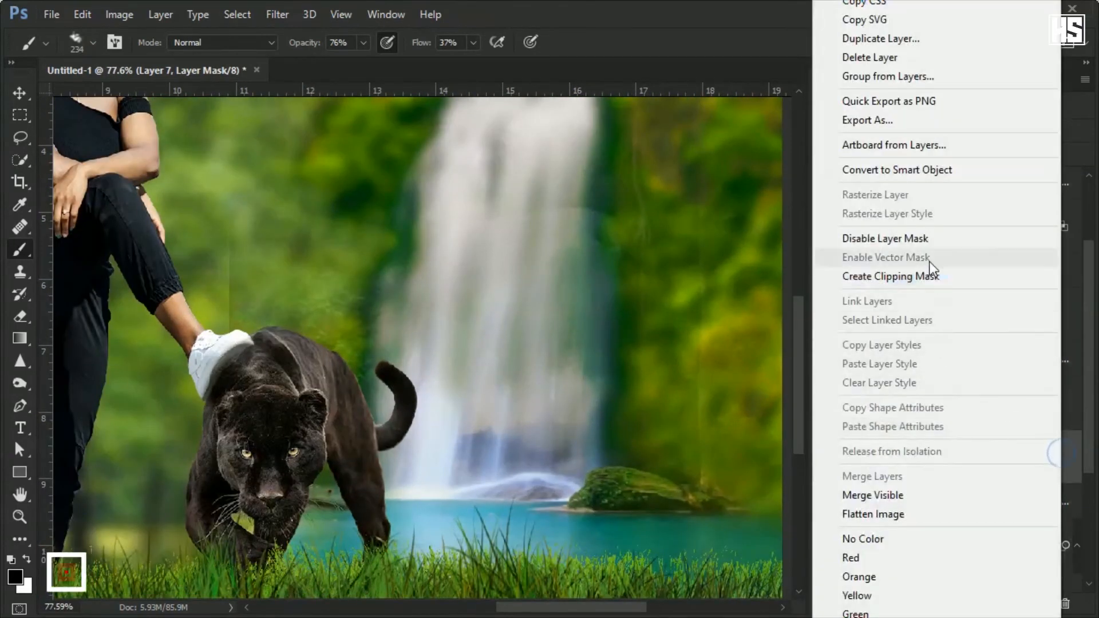
pyautogui.click(930, 173)
pyautogui.scroll(-3, 1008, 430)
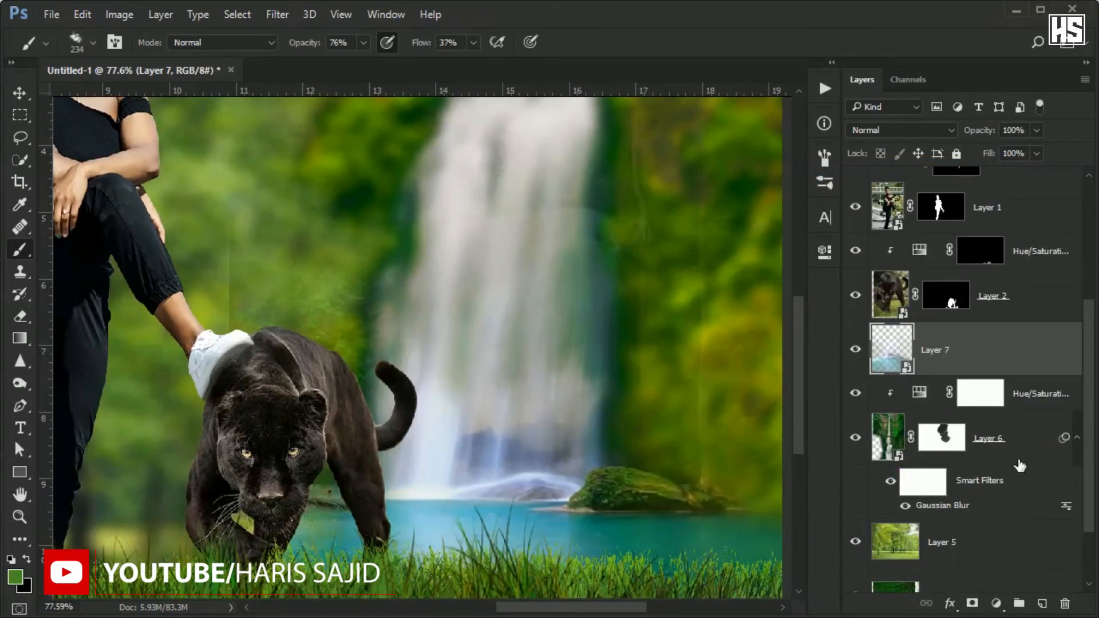
pyautogui.keyDown('alt'); pyautogui.moveTo(969, 358); pyautogui.dragTo(968, 365); pyautogui.keyUp('alt')
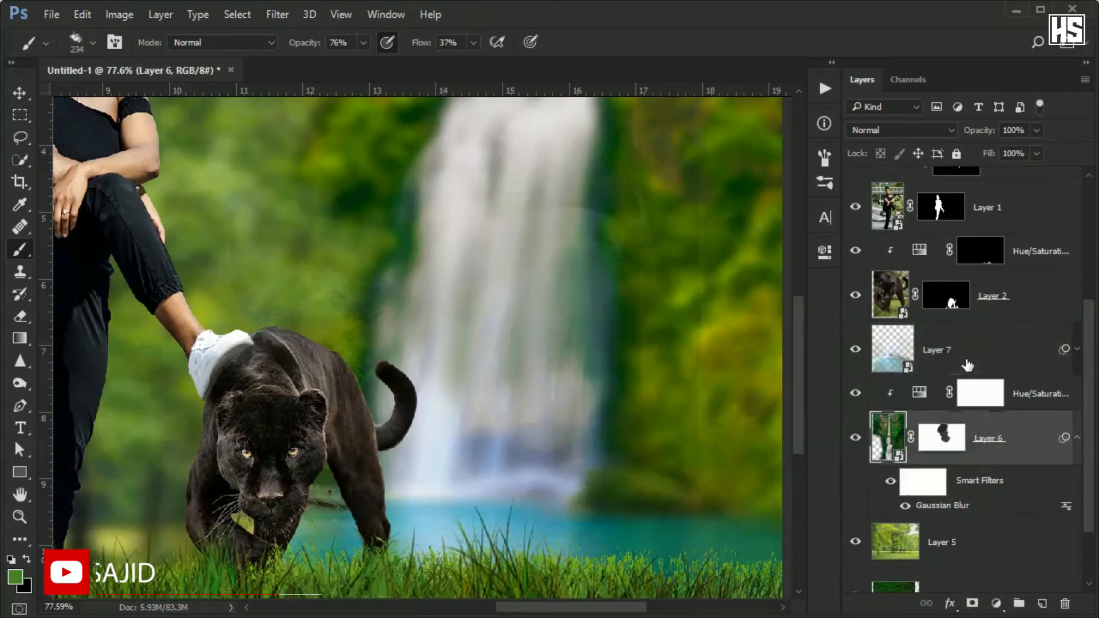
# Add a Hue/Saturation adjustment clipped to Layer 7 and target its Greens range.
pyautogui.scroll(-3, 499, 322)
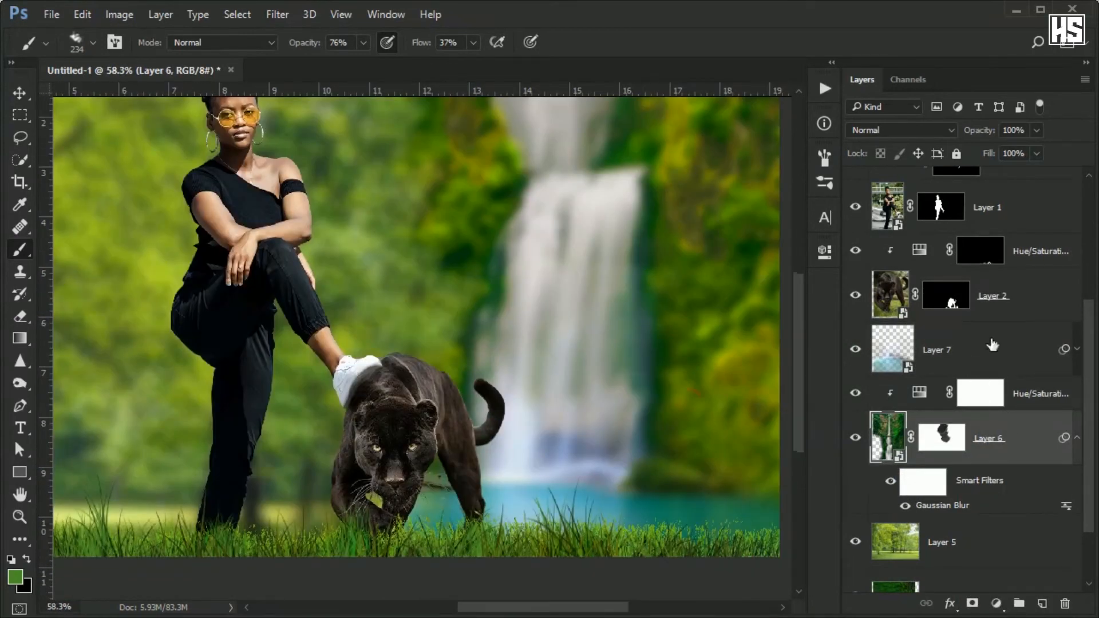
pyautogui.click(992, 345)
pyautogui.click(996, 603)
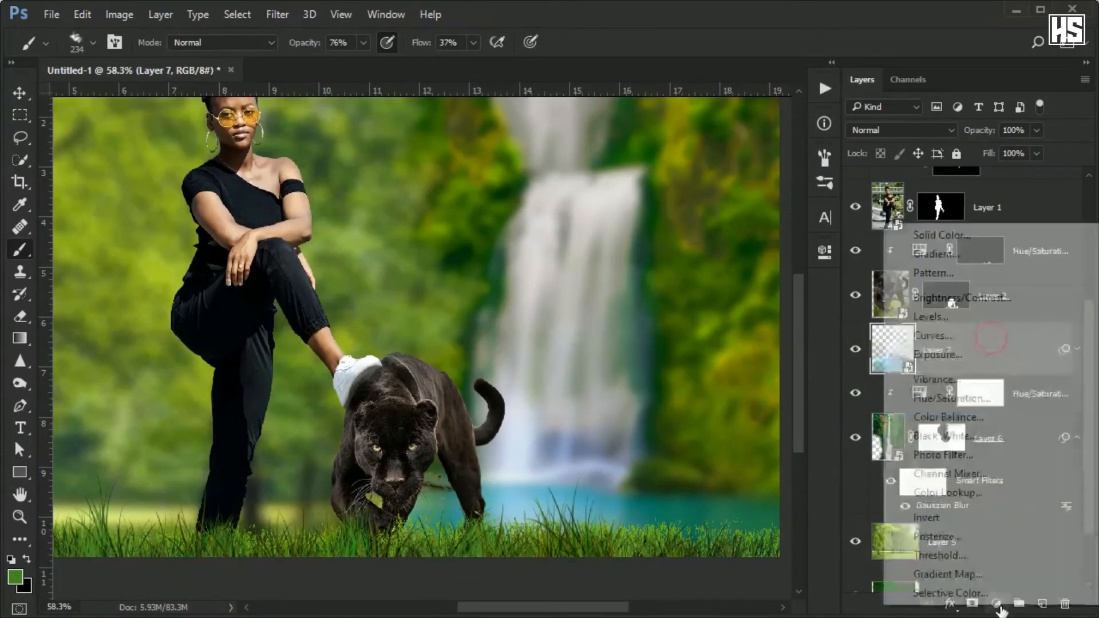
pyautogui.click(950, 397)
pyautogui.click(700, 322)
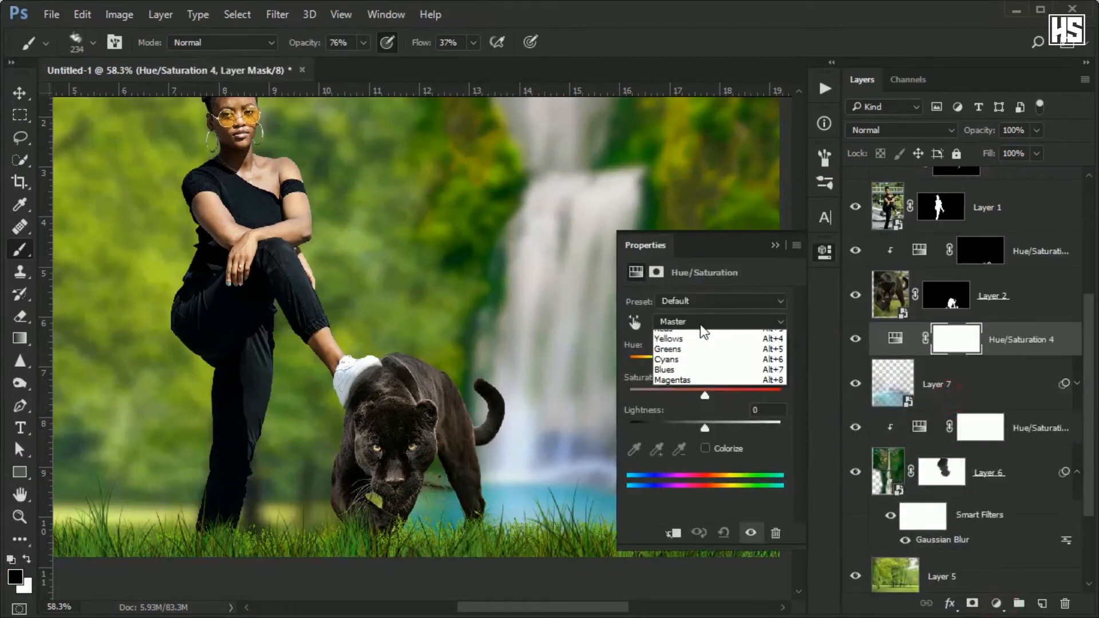
pyautogui.click(687, 368)
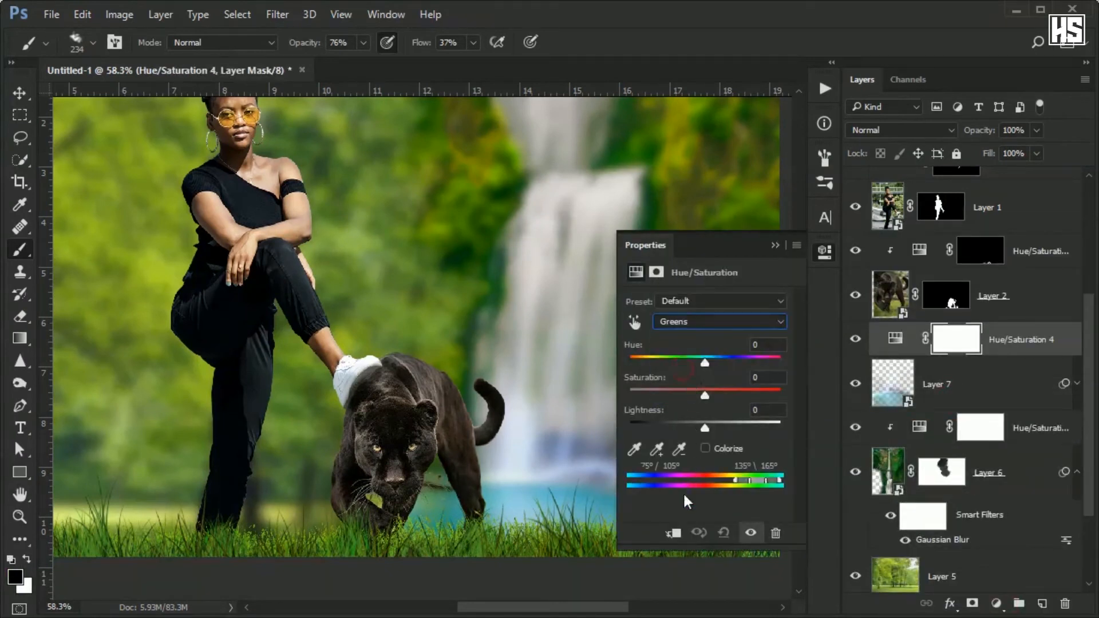
pyautogui.click(673, 534)
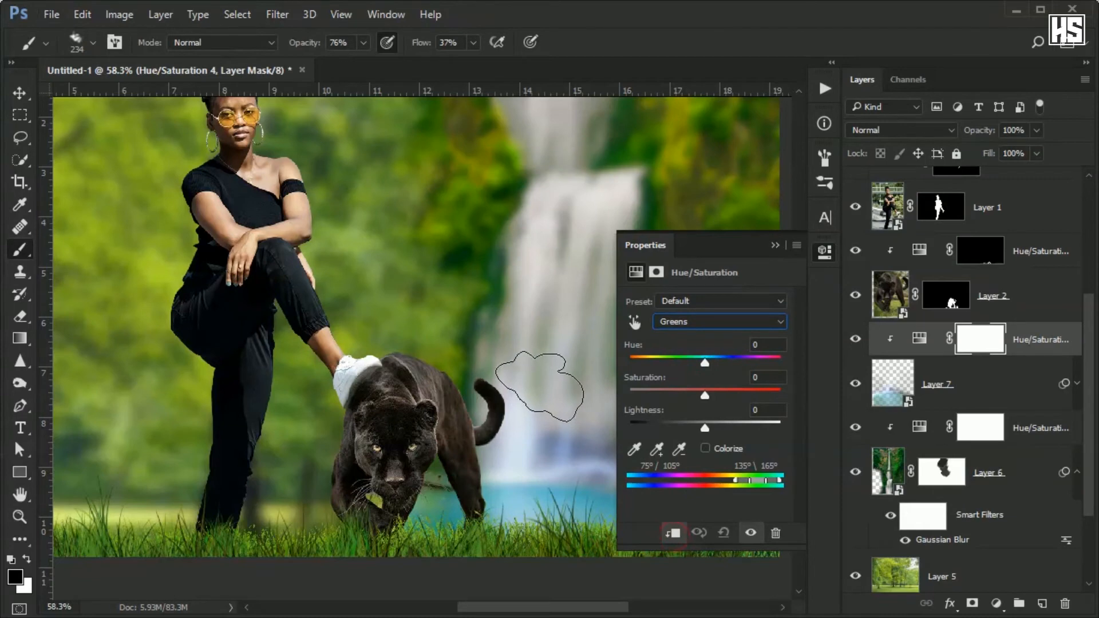
# Set the Greens saturation to +10 and lightness to -18 in the pool layer's Hue/Saturation adjustment.
pyautogui.keyDown('alt'); pyautogui.click(546, 382); pyautogui.keyUp('alt')
pyautogui.moveTo(438, 369); pyautogui.dragTo(232, 387)
pyautogui.moveTo(700, 399); pyautogui.dragTo(692, 420)
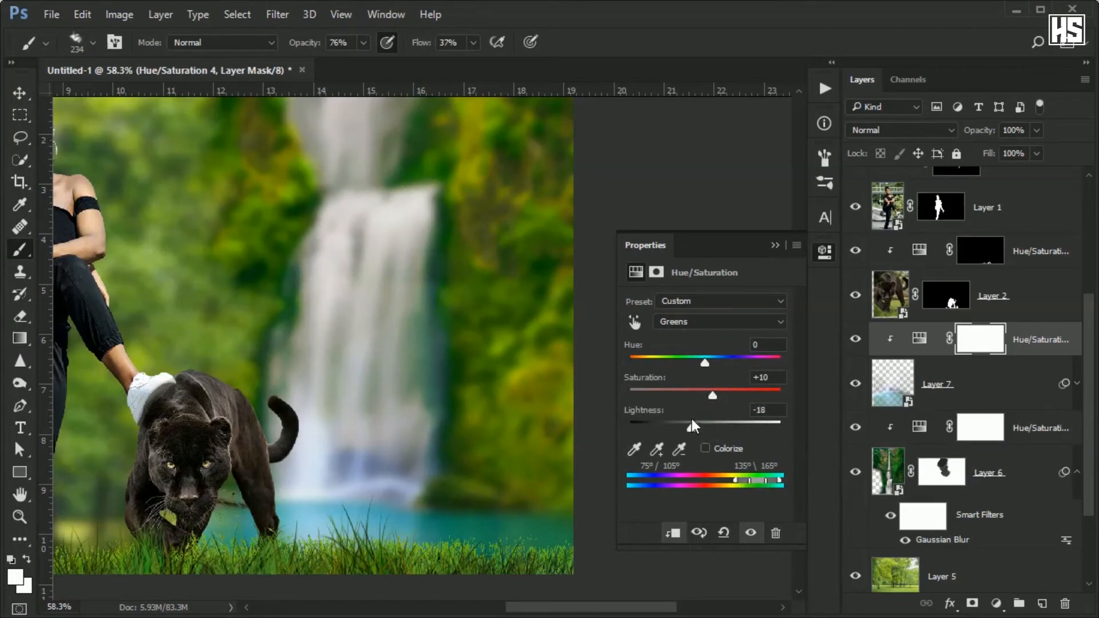
pyautogui.click(777, 245)
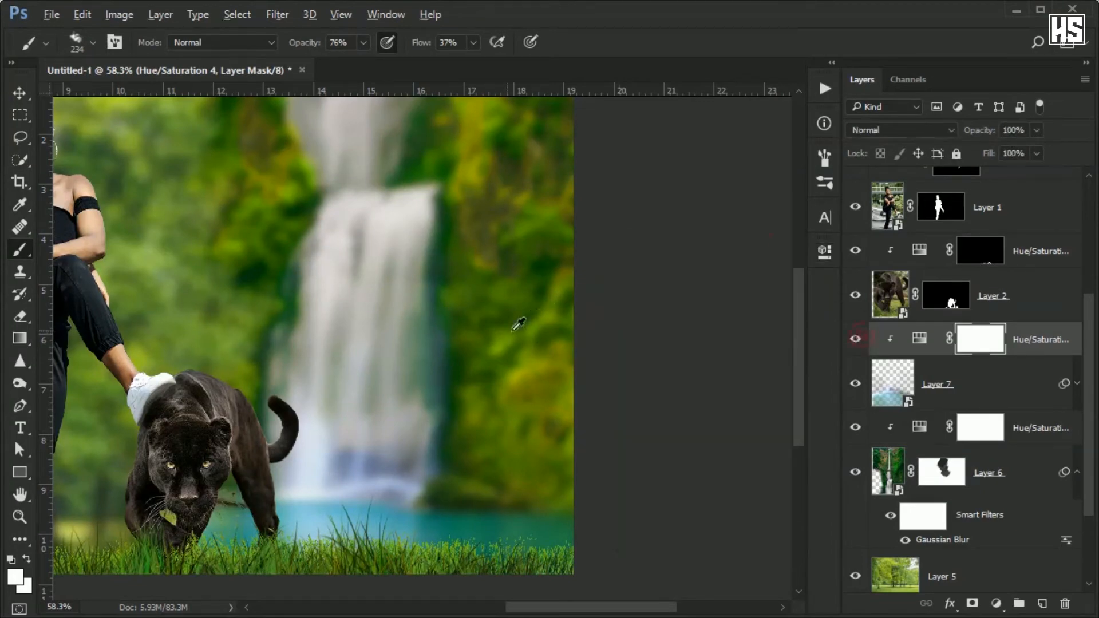
pyautogui.scroll(-2, 519, 324)
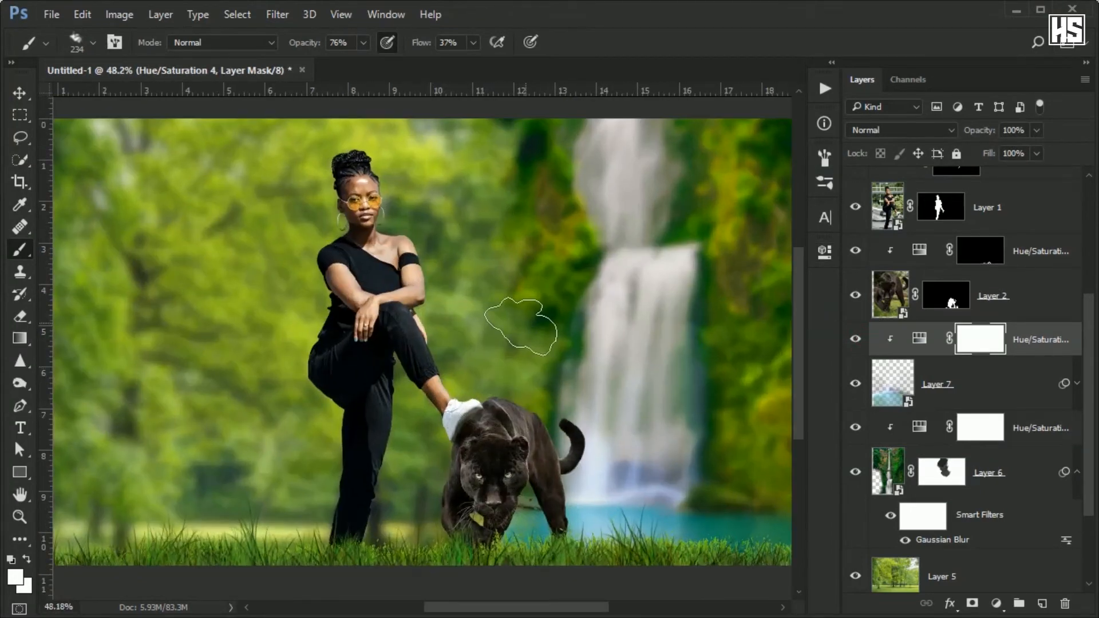
pyautogui.scroll(-1, 527, 323)
pyautogui.scroll(-1, 951, 546)
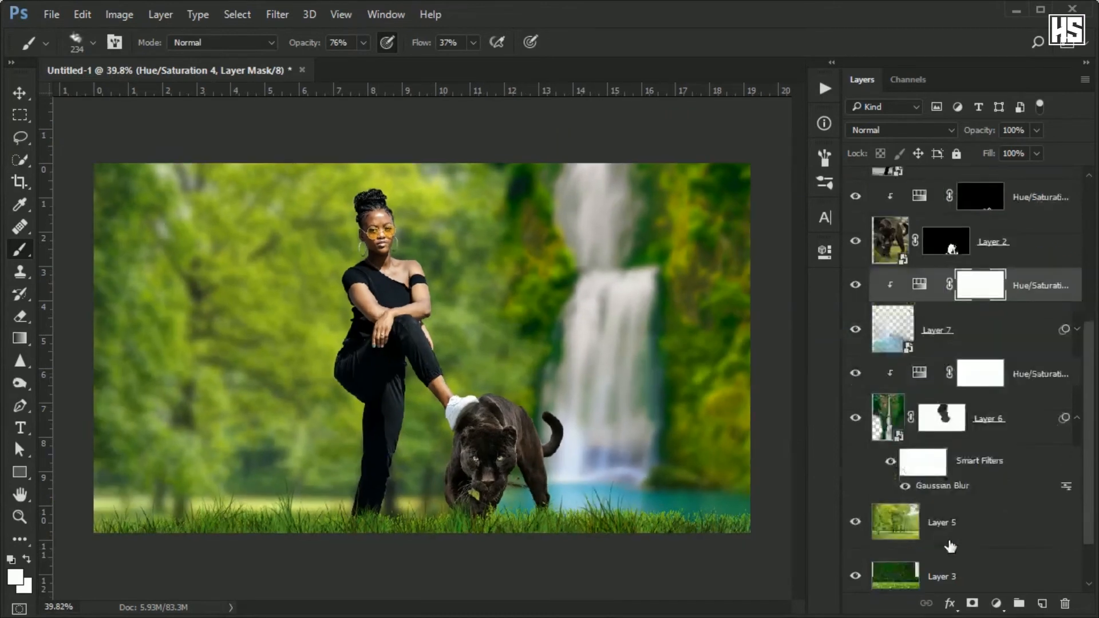
# Duplicate Layer 5 and place the copy directly beneath Layer 1, above the panther's Hue/Saturation adjustment.
pyautogui.click(856, 524)
pyautogui.click(857, 524)
pyautogui.moveTo(972, 532); pyautogui.dragTo(1008, 196)
pyautogui.moveTo(1009, 176); pyautogui.dragTo(981, 199)
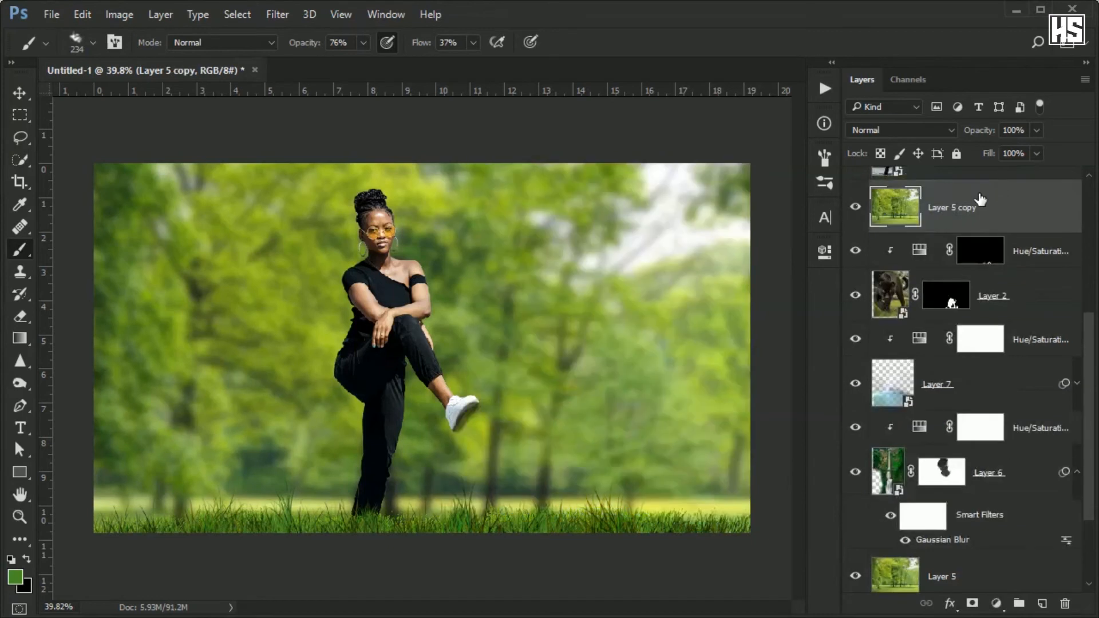
pyautogui.moveTo(610, 302); pyautogui.dragTo(635, 316)
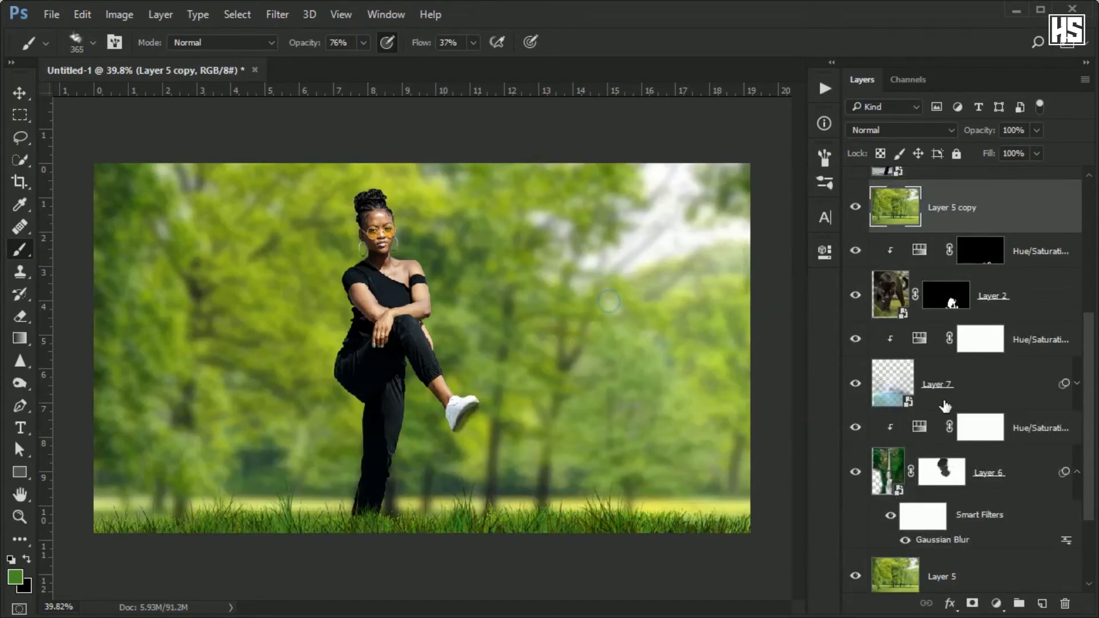
# Mask the Layer 5 copy and paint black at 65% flow and 74% opacity to reveal the panther and waterfall.
pyautogui.click(972, 603)
pyautogui.moveTo(567, 297)
pyautogui.mouseDown()
pyautogui.moveTo(590, 298)
pyautogui.moveTo(594, 252)
pyautogui.mouseUp()
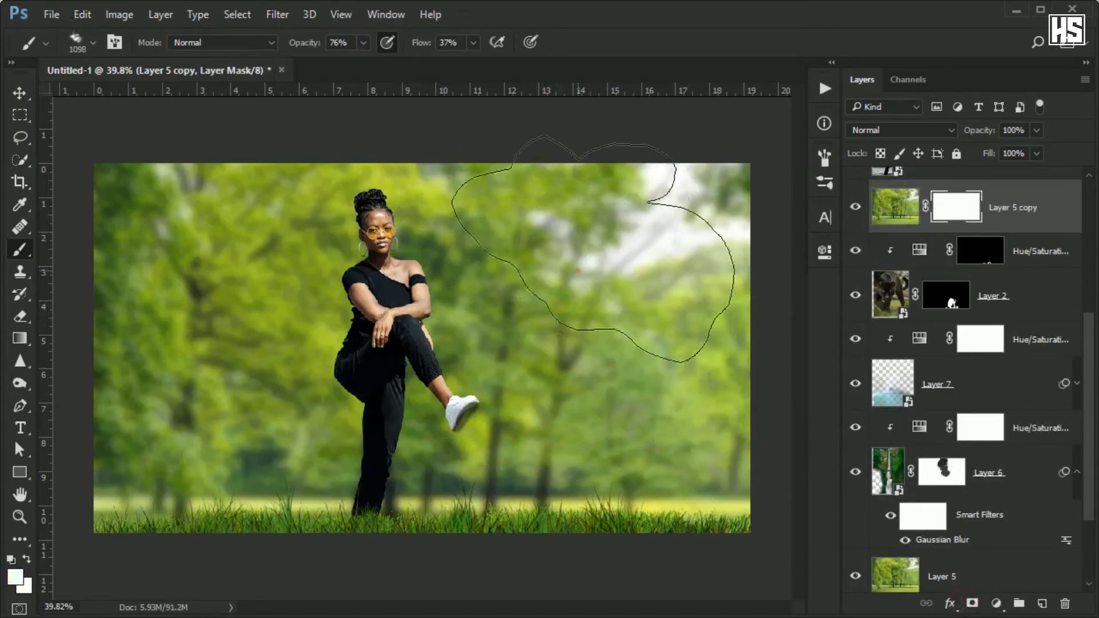
pyautogui.moveTo(596, 304)
pyautogui.mouseDown()
pyautogui.moveTo(624, 285)
pyautogui.moveTo(635, 230)
pyautogui.mouseUp()
pyautogui.moveTo(473, 44); pyautogui.dragTo(496, 66)
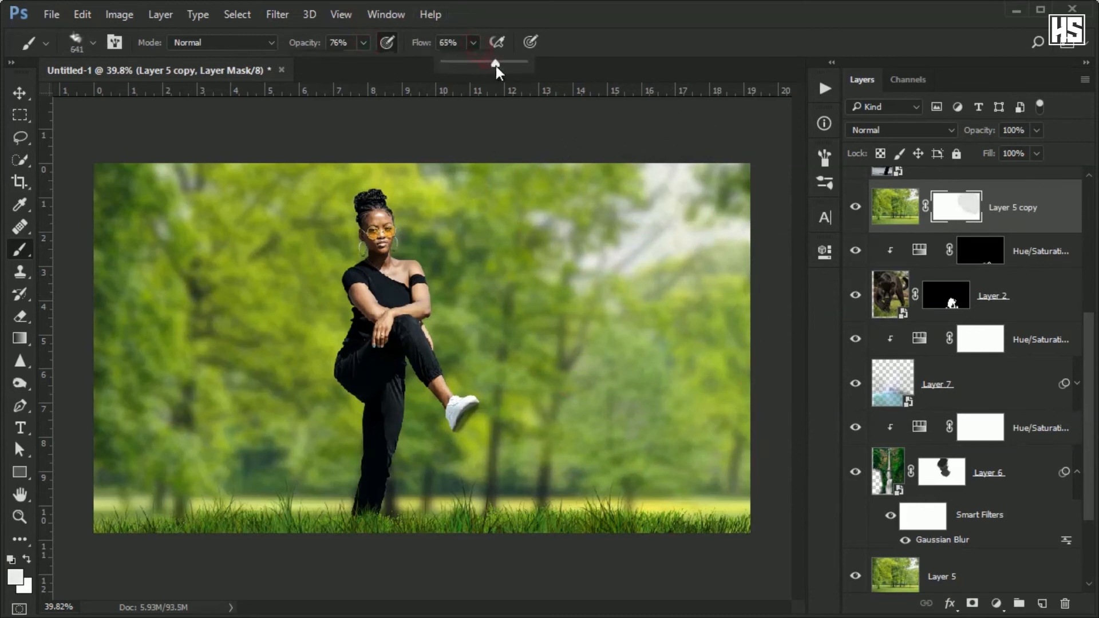
pyautogui.moveTo(643, 232); pyautogui.dragTo(617, 232)
pyautogui.press('d')
pyautogui.press('x')
pyautogui.moveTo(676, 252)
pyautogui.mouseDown()
pyautogui.moveTo(572, 242)
pyautogui.moveTo(592, 382)
pyautogui.moveTo(515, 452)
pyautogui.mouseUp()
pyautogui.moveTo(522, 302); pyautogui.dragTo(600, 300)
pyautogui.moveTo(548, 438); pyautogui.dragTo(793, 176)
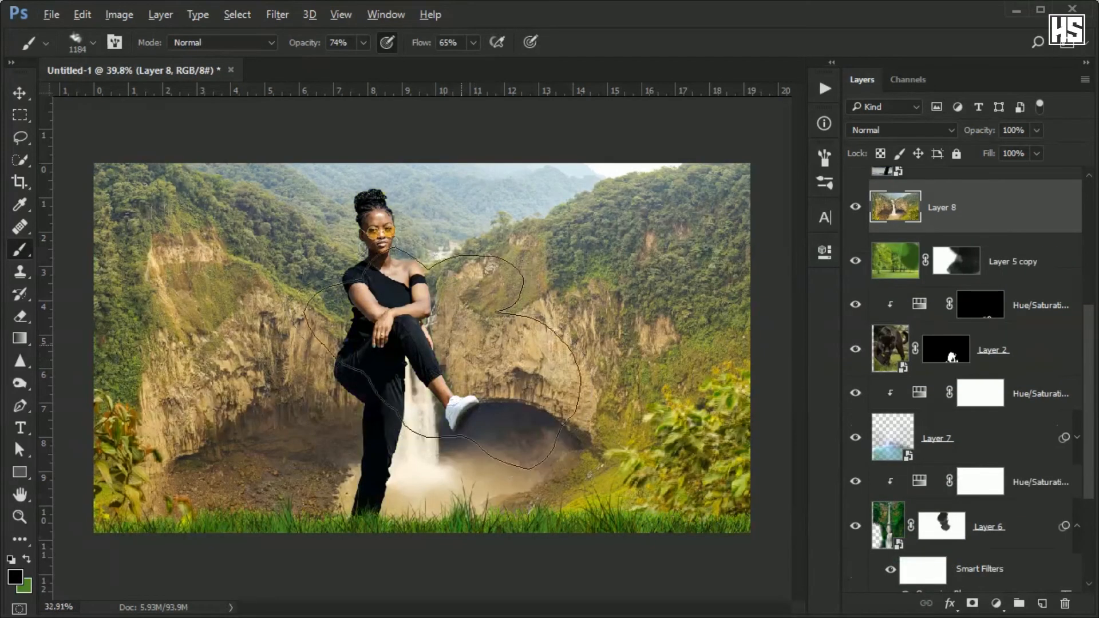
# Place the canyon waterfall photo over the left background and mask it with black strokes around the panther and existing waterfall.
pyautogui.scroll(-2, 424, 349)
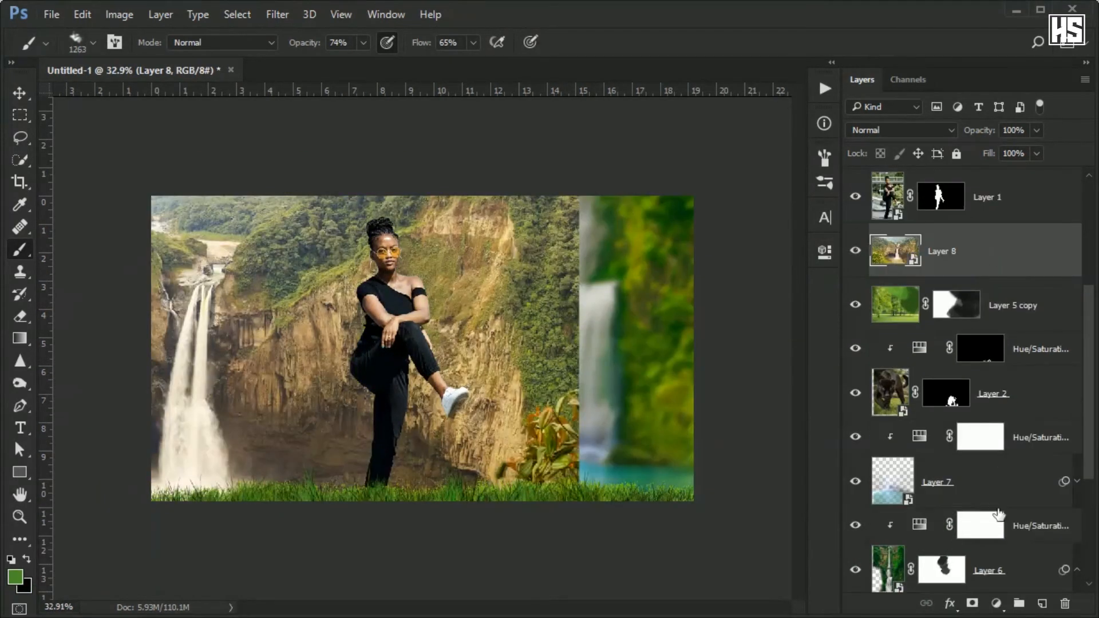
pyautogui.click(973, 602)
pyautogui.press('d')
pyautogui.press('x')
pyautogui.moveTo(565, 441)
pyautogui.mouseDown()
pyautogui.moveTo(590, 393)
pyautogui.moveTo(578, 345)
pyautogui.moveTo(548, 307)
pyautogui.moveTo(579, 314)
pyautogui.mouseUp()
pyautogui.keyDown('alt'); pyautogui.click(587, 315); pyautogui.keyUp('alt')
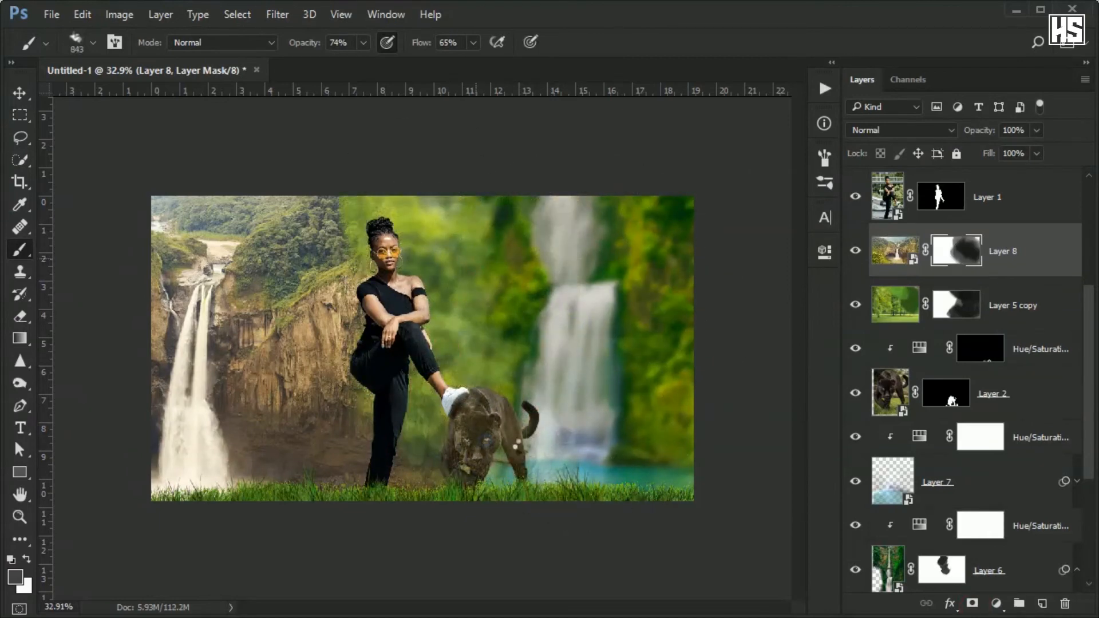
pyautogui.click(452, 527)
pyautogui.click(286, 518)
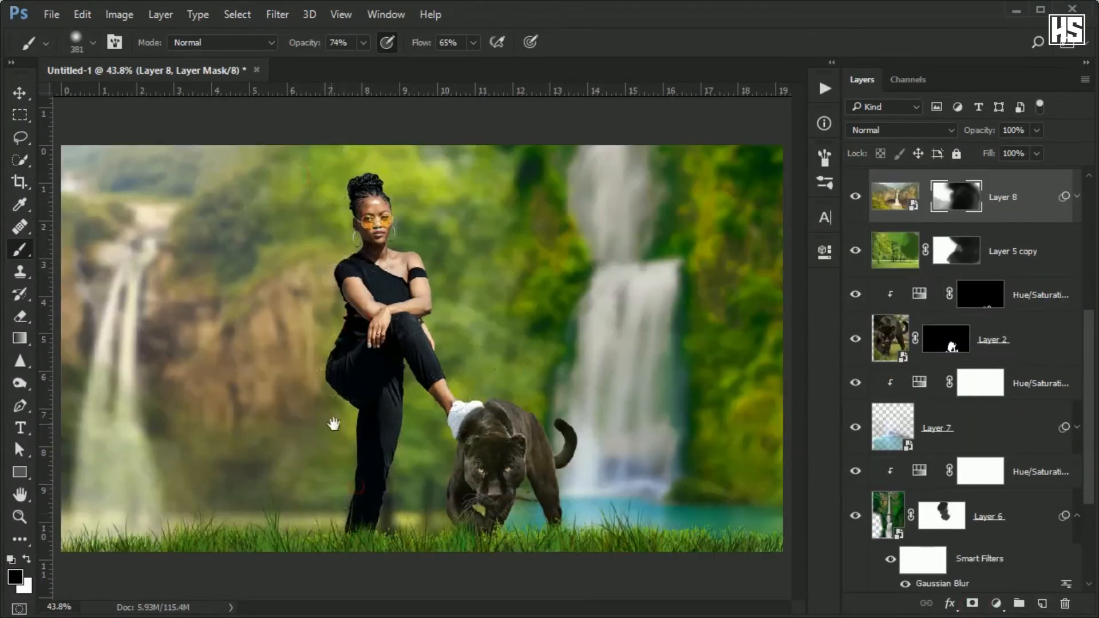
# Enlarge Layer 8 to about 151% and reposition it so the cliff fills the background behind the woman.
pyautogui.hotkey('ctrl', '-')
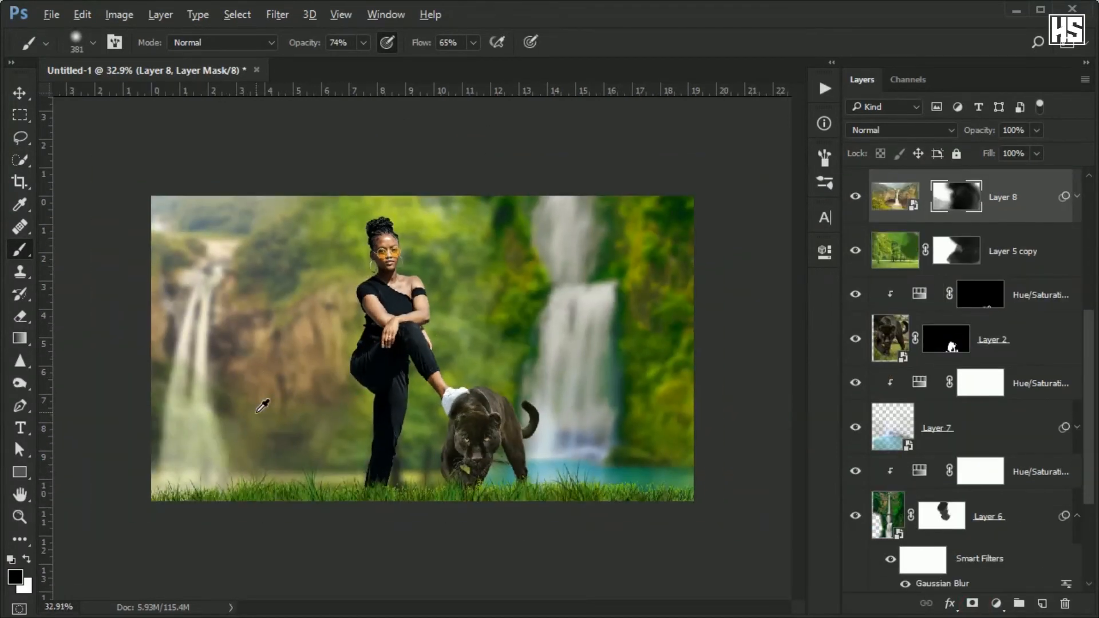
pyautogui.hotkey('ctrl', 't')
pyautogui.hotkey('ctrl', '-')
pyautogui.moveTo(540, 525); pyautogui.dragTo(518, 550)
pyautogui.press('Return')
pyautogui.hotkey('ctrl', '0')
pyautogui.hotkey('ctrl', 't')
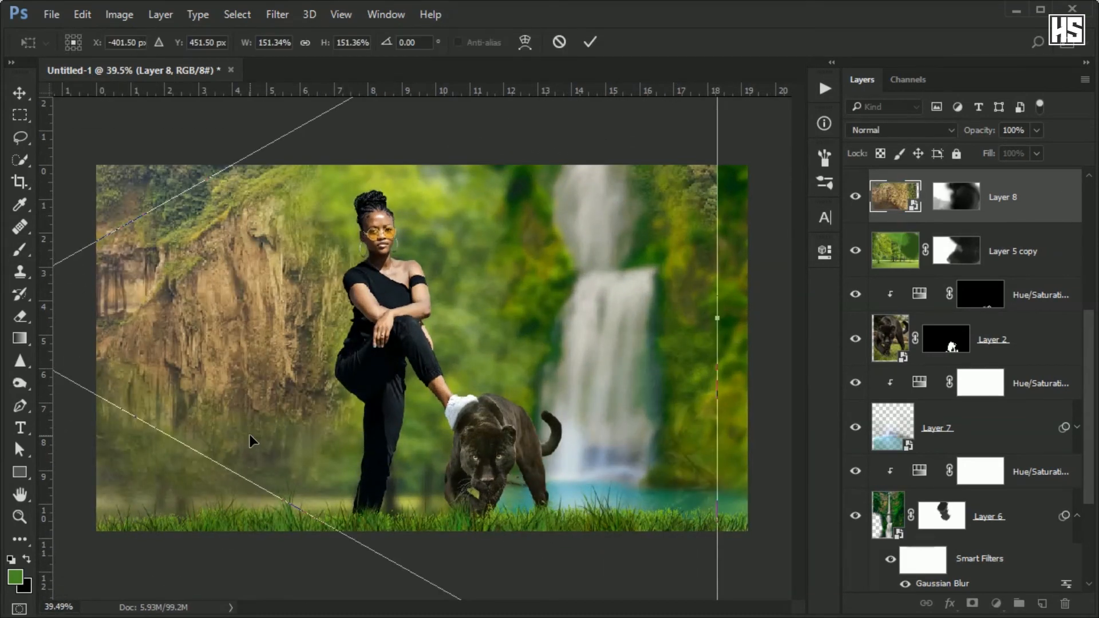
pyautogui.moveTo(250, 440); pyautogui.dragTo(232, 287)
pyautogui.press('Return')
pyautogui.press('b')
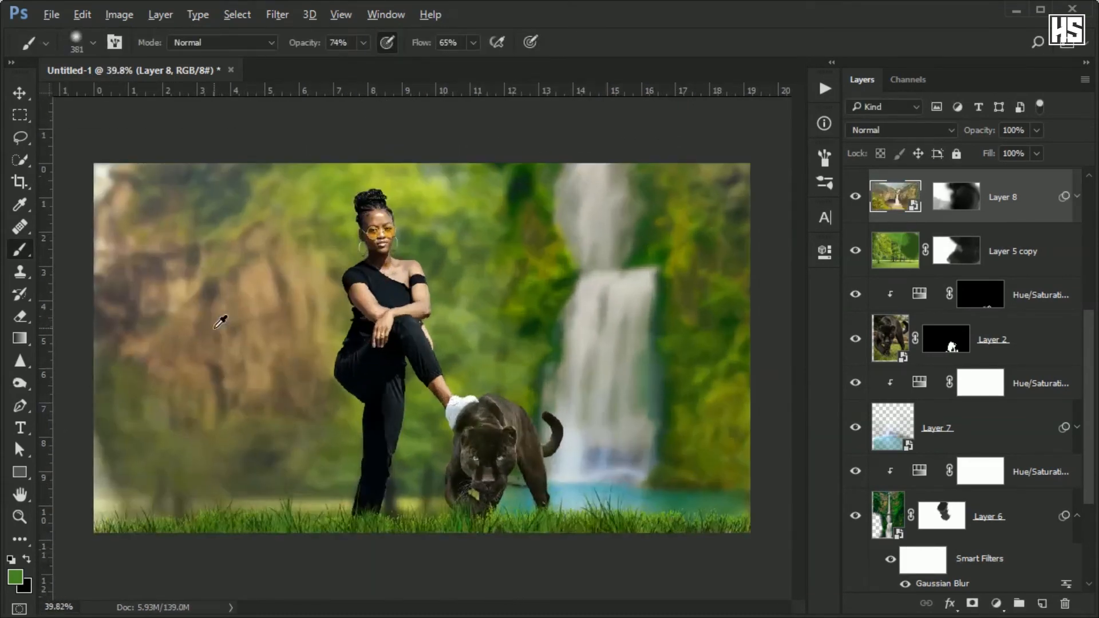
# Place a blurred copy of the grass layer behind the panther, directly beneath Layer 2.
pyautogui.scroll(-2, 209, 307)
pyautogui.scroll(2, 223, 319)
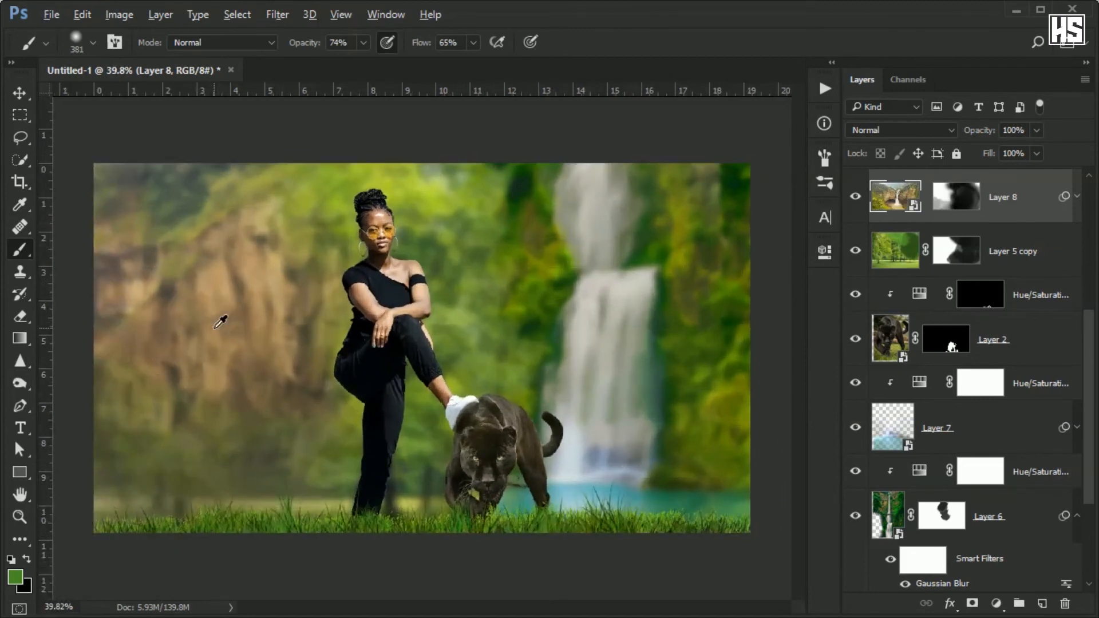
pyautogui.scroll(-1, 240, 332)
pyautogui.scroll(5, 1060, 274)
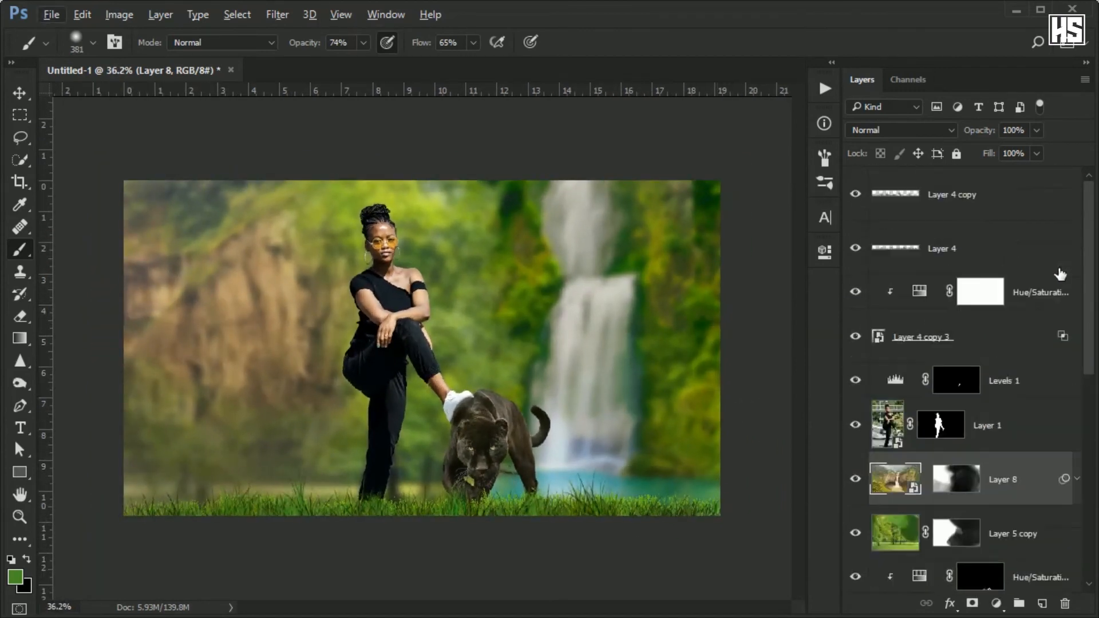
pyautogui.click(1022, 338)
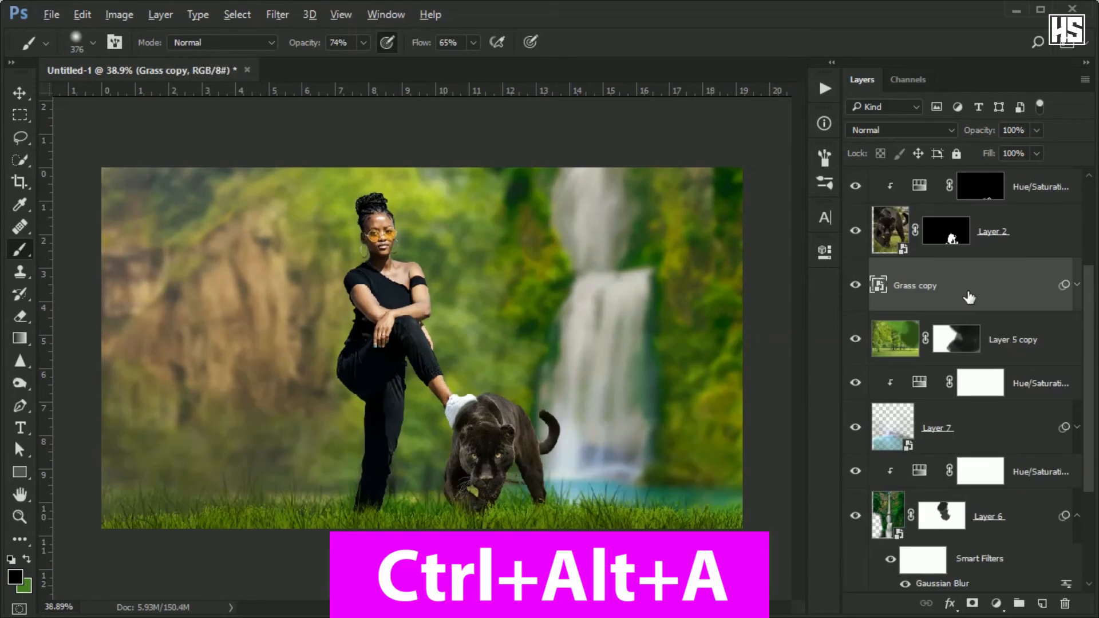
# Group all layers above the background and make a merged duplicate of the group.
pyautogui.hotkey('ctrl', 'alt', 'a')
pyautogui.hotkey('ctrl', 'g')
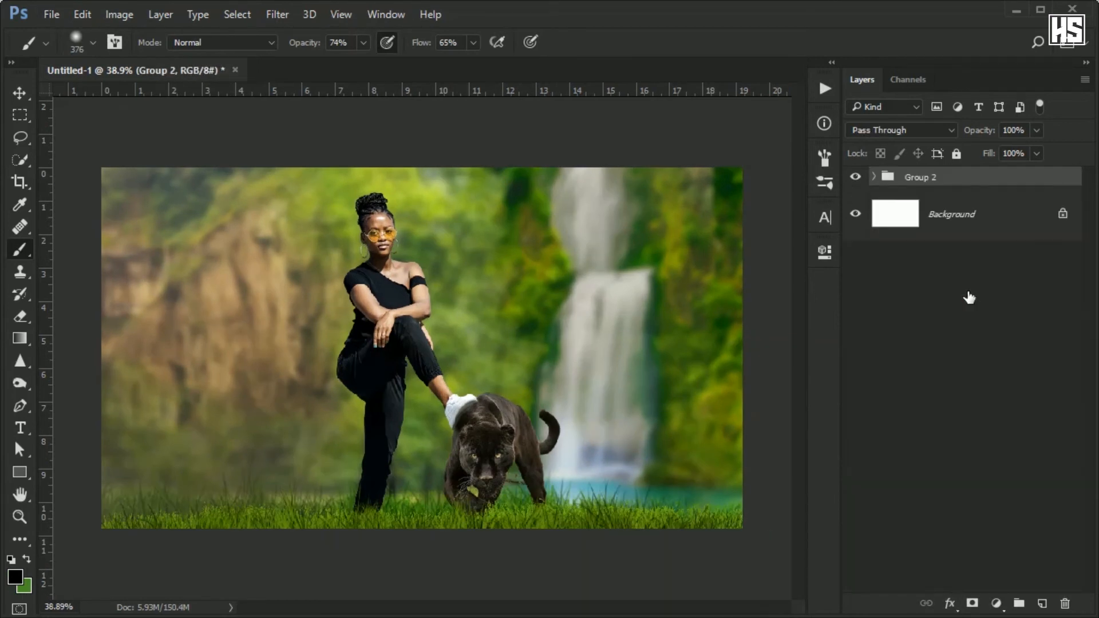
pyautogui.hotkey('ctrl', 'j')
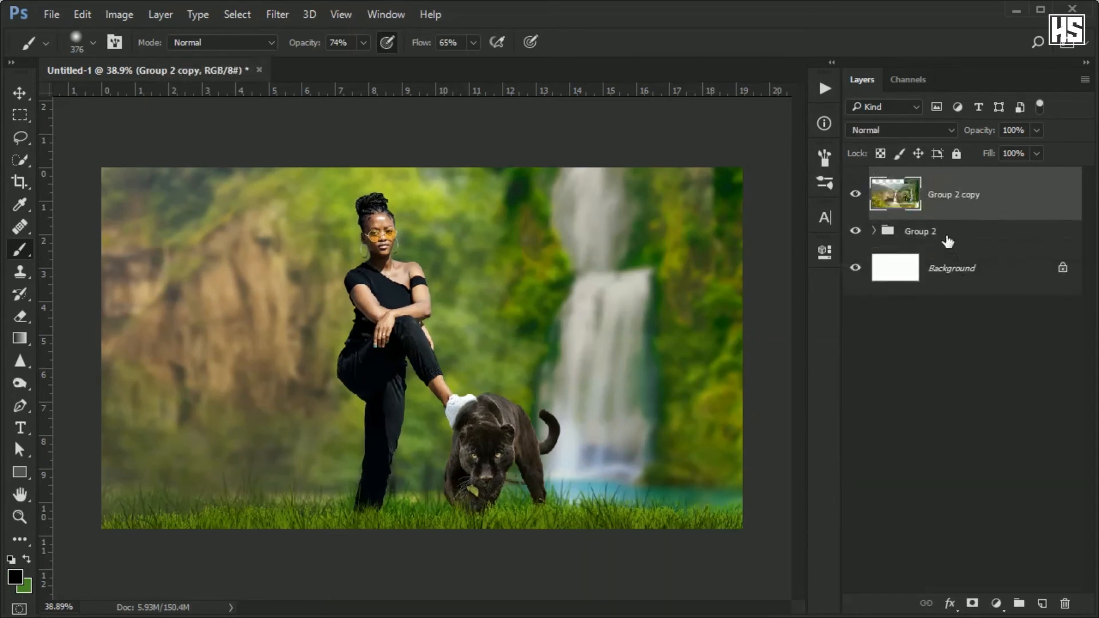
# Copy the canvas area of the merged image to a new layer and delete the uncropped merged copy.
pyautogui.hotkey('ctrl', 'a')
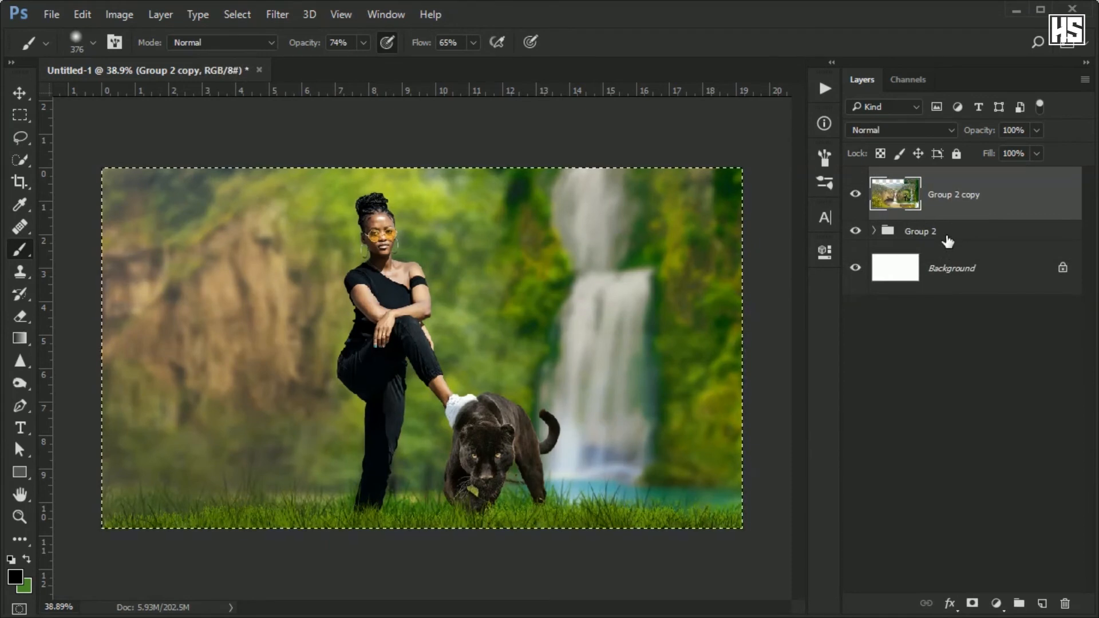
pyautogui.hotkey('ctrl', 'j')
pyautogui.click(960, 258)
pyautogui.press('Delete')
# Convert the cropped composite, Layer 9, to a smart object.
pyautogui.click(968, 196)
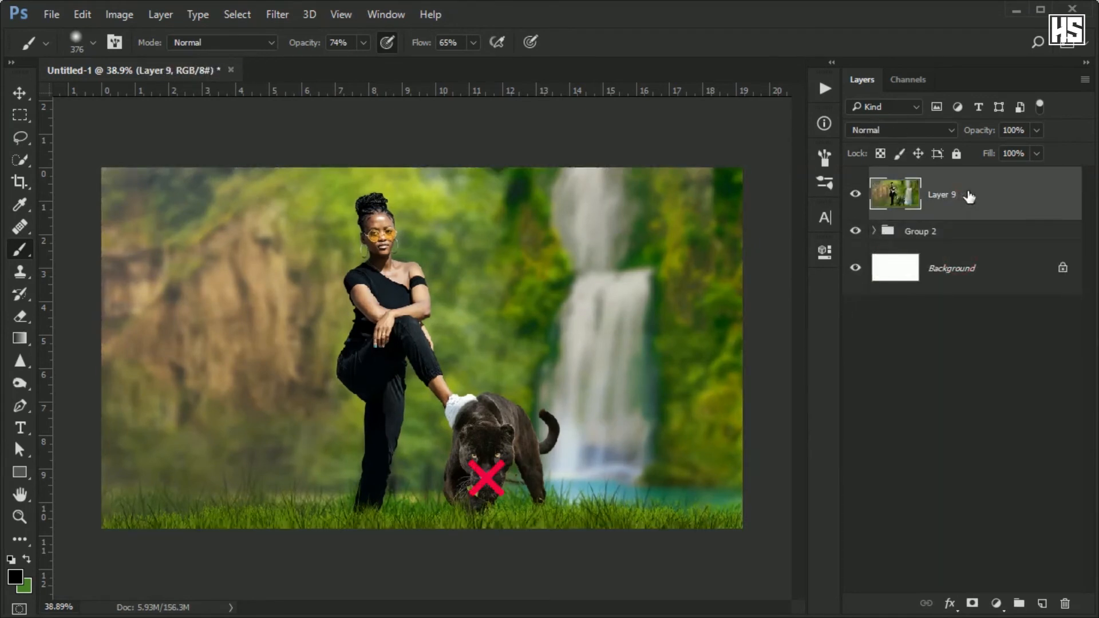
pyautogui.rightClick(968, 193)
pyautogui.click(910, 182)
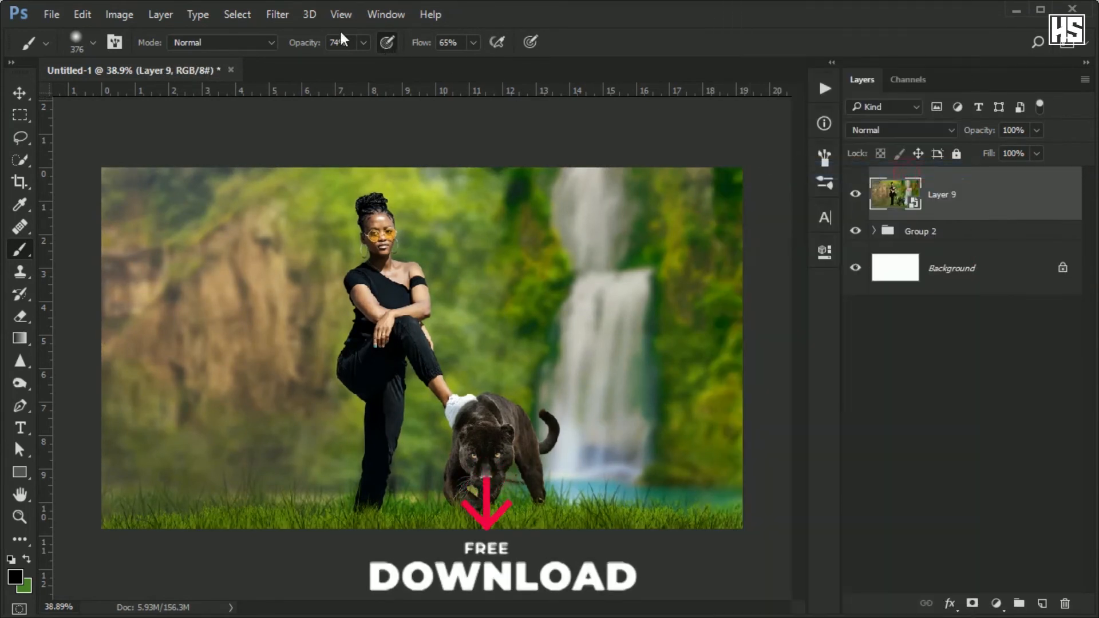
# Apply Camera Raw Basic corrections to Layer 9: temperature +5, tint -8, contrast +15, highlights +6 and whites -17.
pyautogui.click(278, 14)
pyautogui.click(301, 114)
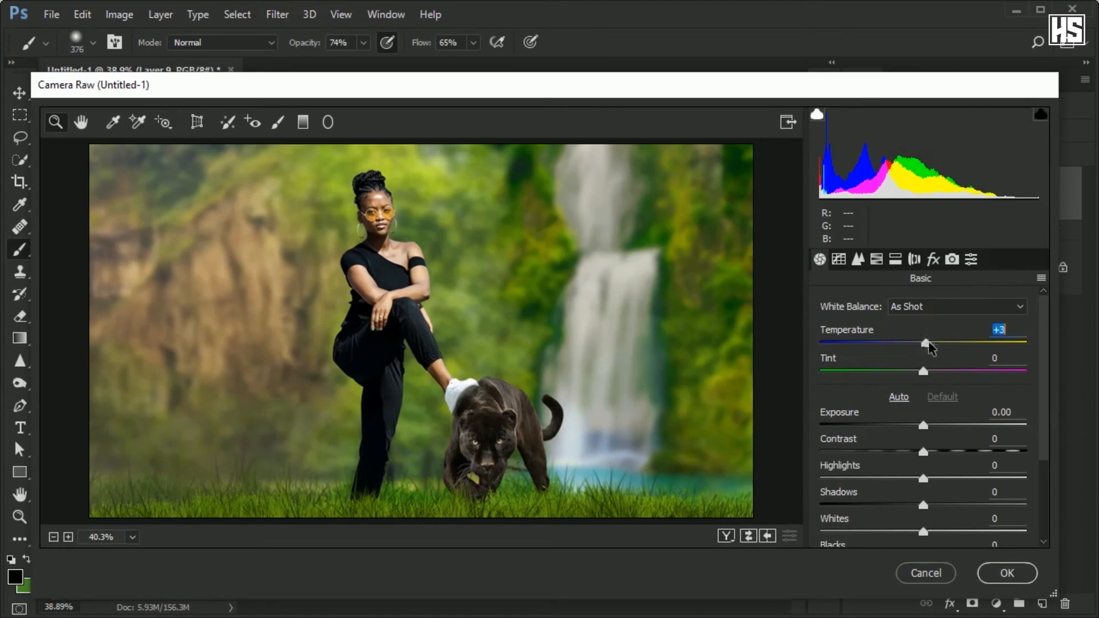
pyautogui.moveTo(928, 347); pyautogui.dragTo(930, 371)
pyautogui.click(923, 425)
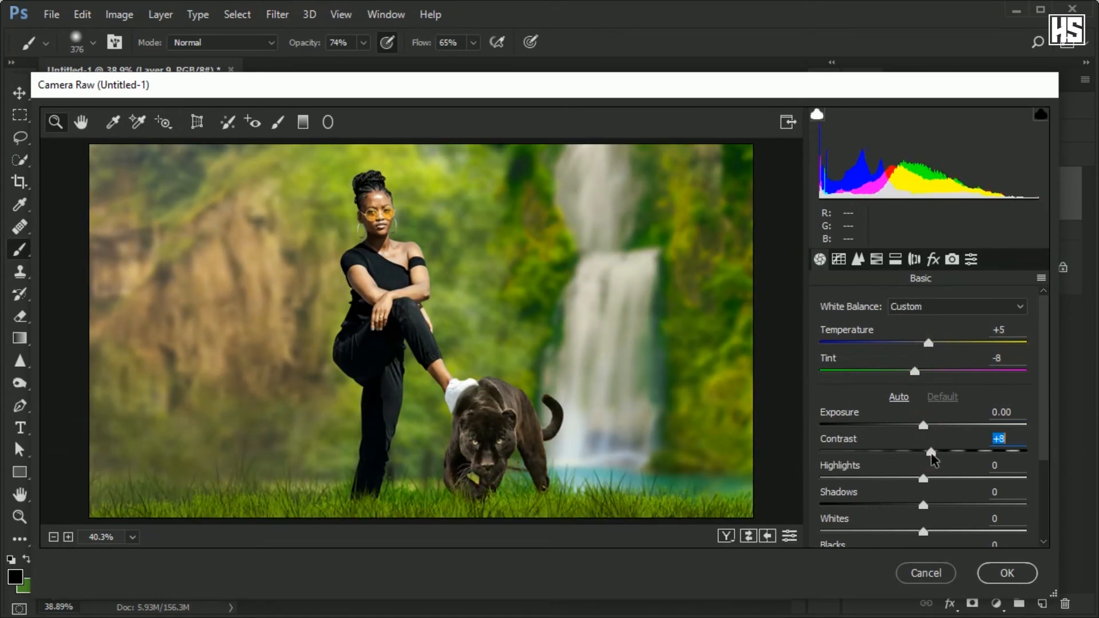
pyautogui.moveTo(931, 453); pyautogui.dragTo(939, 453)
pyautogui.click(932, 478)
pyautogui.moveTo(924, 532); pyautogui.dragTo(887, 532)
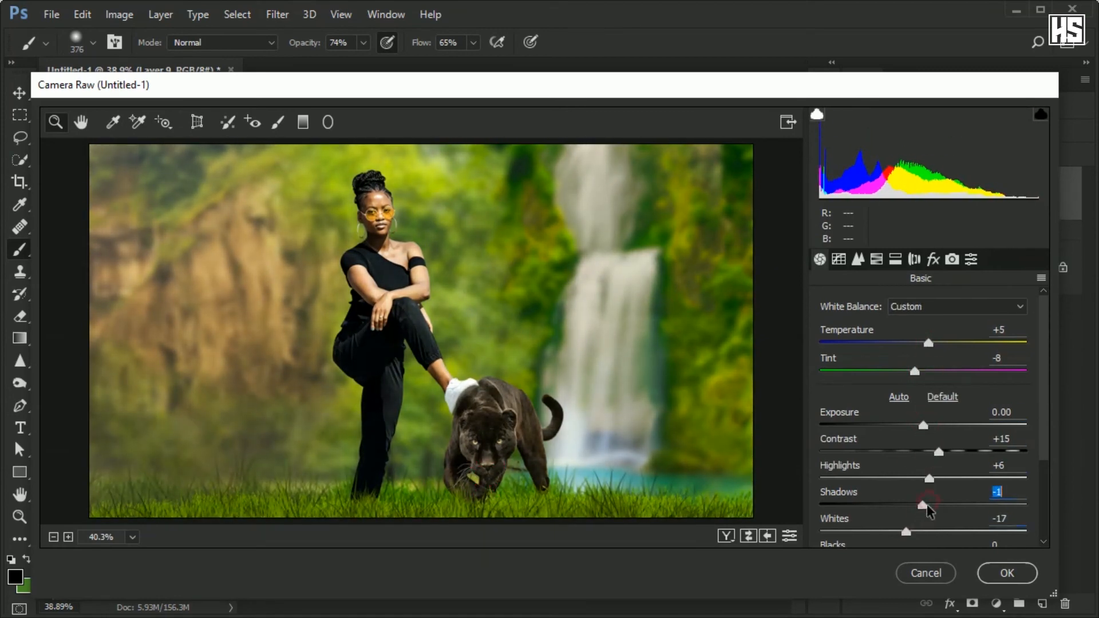
# Fine-tune the remaining Basic tone and presence settings and slightly adjust the tone curve in Camera Raw.
pyautogui.scroll(-2, 928, 506)
pyautogui.moveTo(924, 476); pyautogui.dragTo(936, 476)
pyautogui.moveTo(924, 517)
pyautogui.mouseDown()
pyautogui.moveTo(971, 519)
pyautogui.moveTo(936, 517)
pyautogui.moveTo(929, 505)
pyautogui.moveTo(918, 534)
pyautogui.mouseUp()
pyautogui.scroll(-1, 936, 518)
pyautogui.click(839, 259)
pyautogui.moveTo(923, 453); pyautogui.dragTo(923, 454)
pyautogui.moveTo(931, 507); pyautogui.dragTo(928, 531)
# Shift the yellows hue to -13, adjust the greens hue slightly, and raise the greens saturation.
pyautogui.click(876, 259)
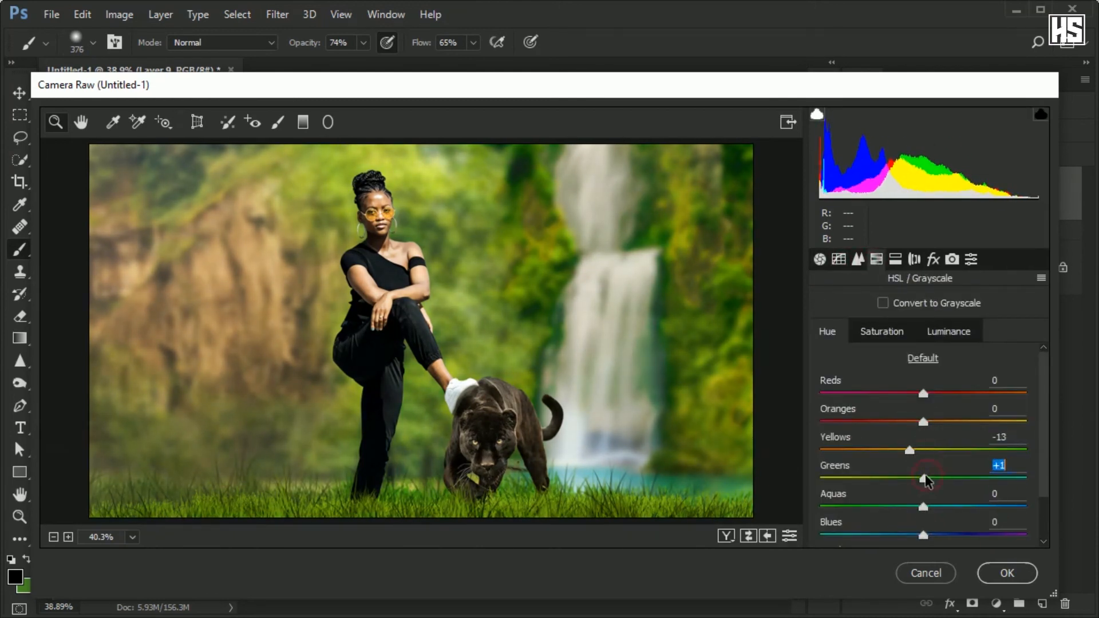
pyautogui.click(882, 332)
pyautogui.moveTo(922, 479); pyautogui.dragTo(941, 480)
# Set sharpening amount to 10 and luminance noise reduction to 8, apply the Camera Raw filter, and compare before and after.
pyautogui.click(895, 259)
pyautogui.click(876, 330)
pyautogui.moveTo(907, 356); pyautogui.dragTo(853, 335)
pyautogui.click(914, 260)
pyautogui.click(859, 260)
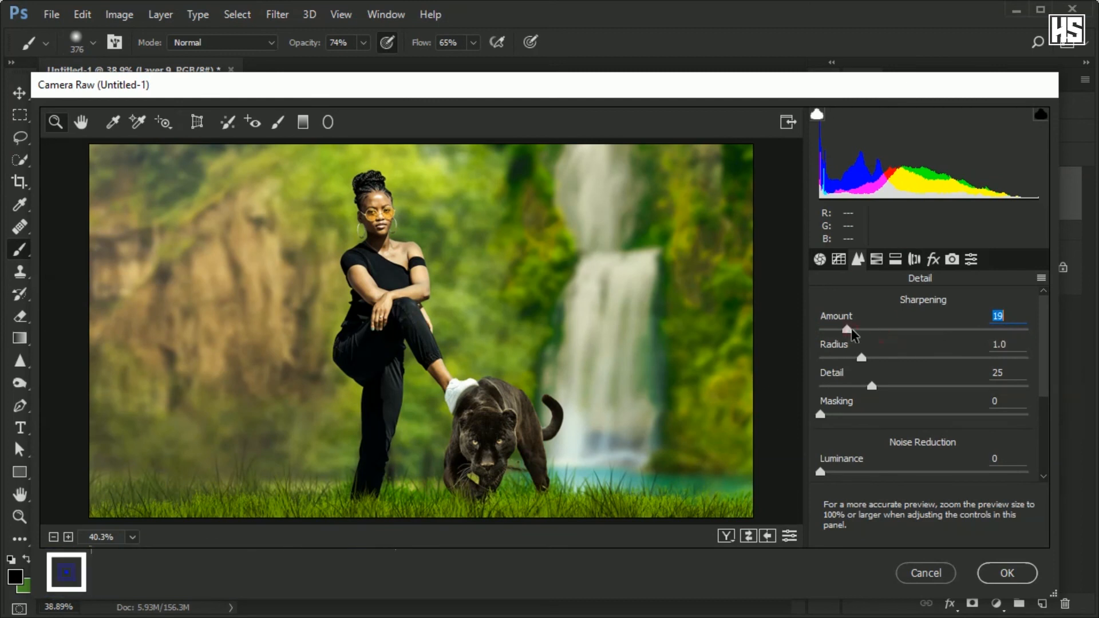
pyautogui.moveTo(829, 477); pyautogui.dragTo(986, 473)
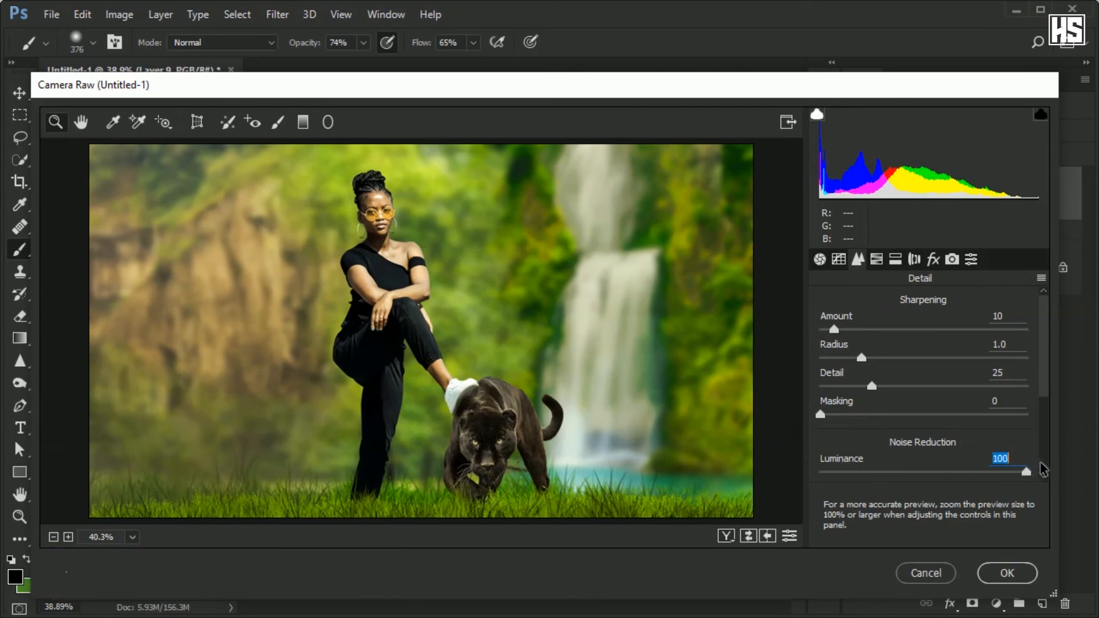
pyautogui.moveTo(863, 468); pyautogui.dragTo(837, 458)
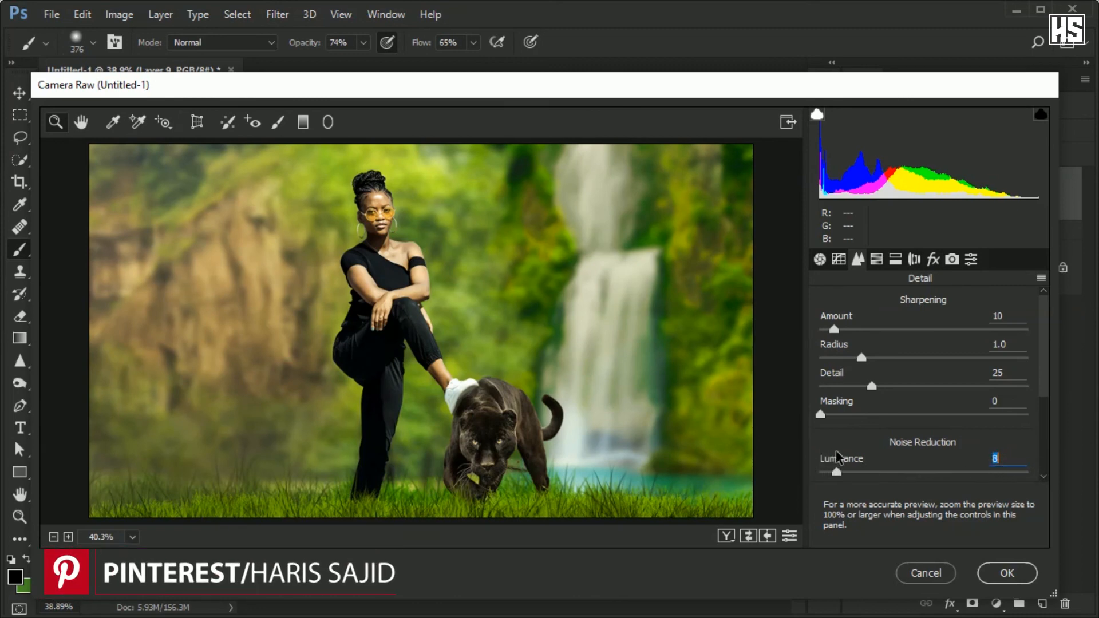
pyautogui.click(1008, 573)
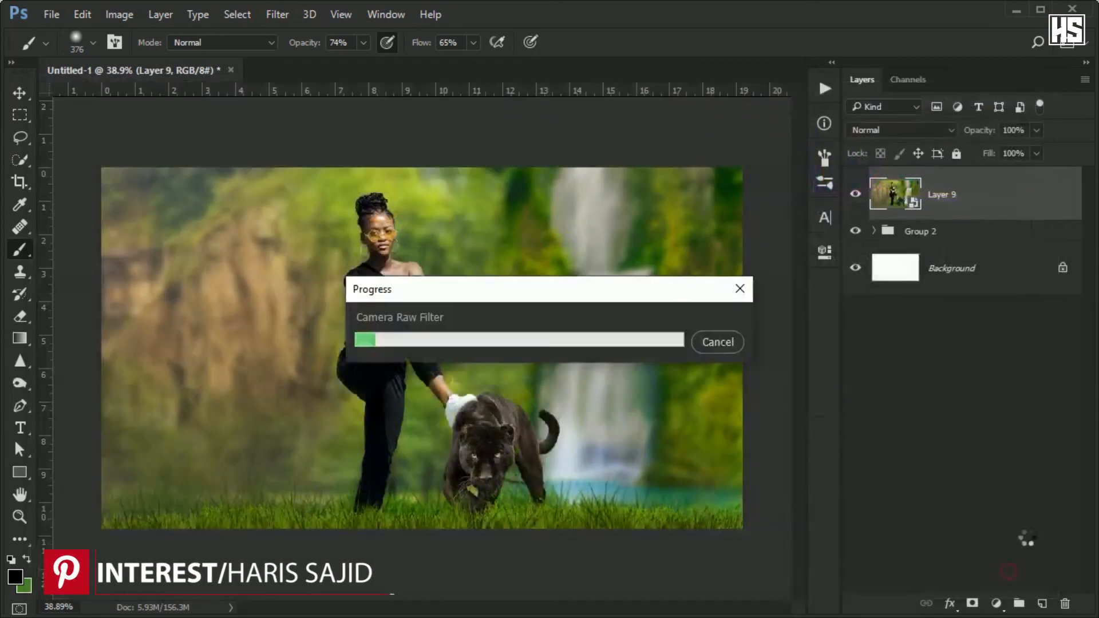
pyautogui.click(856, 196)
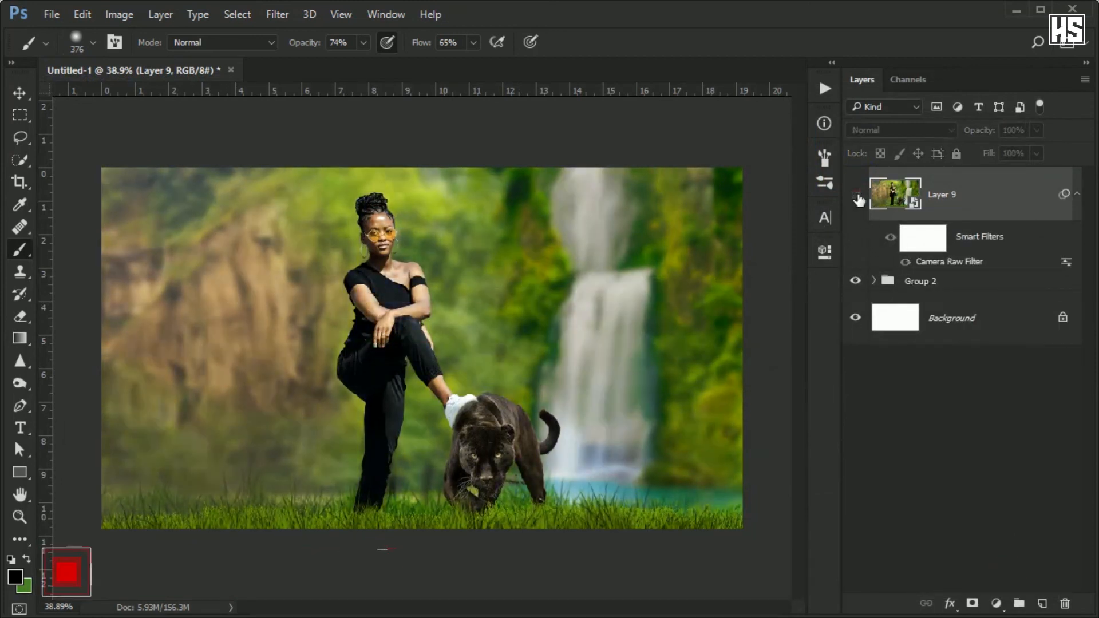
pyautogui.click(857, 196)
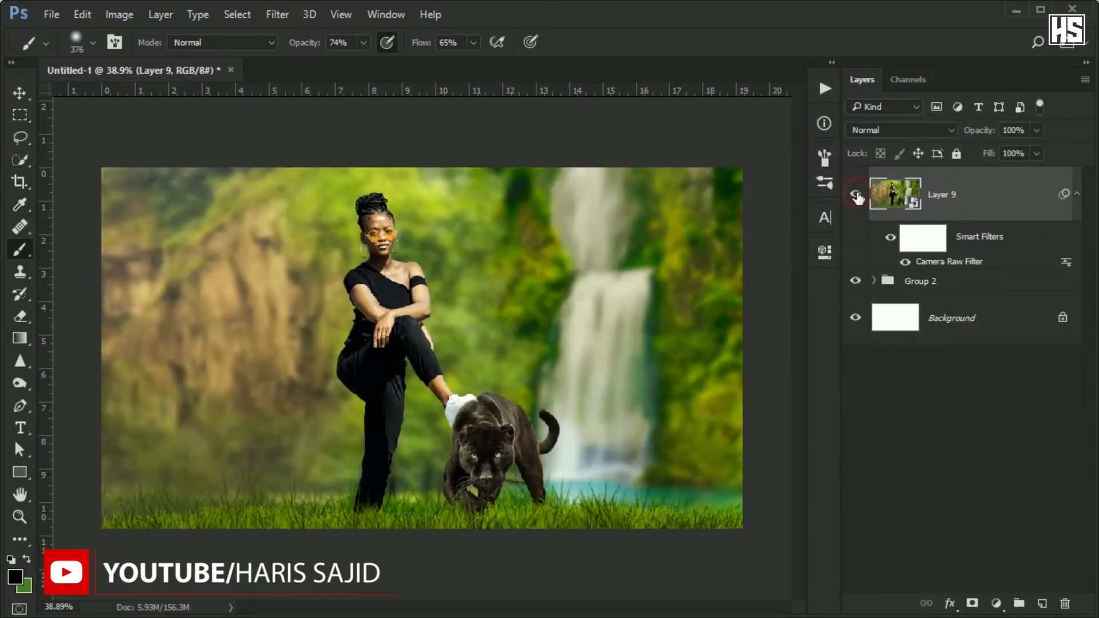